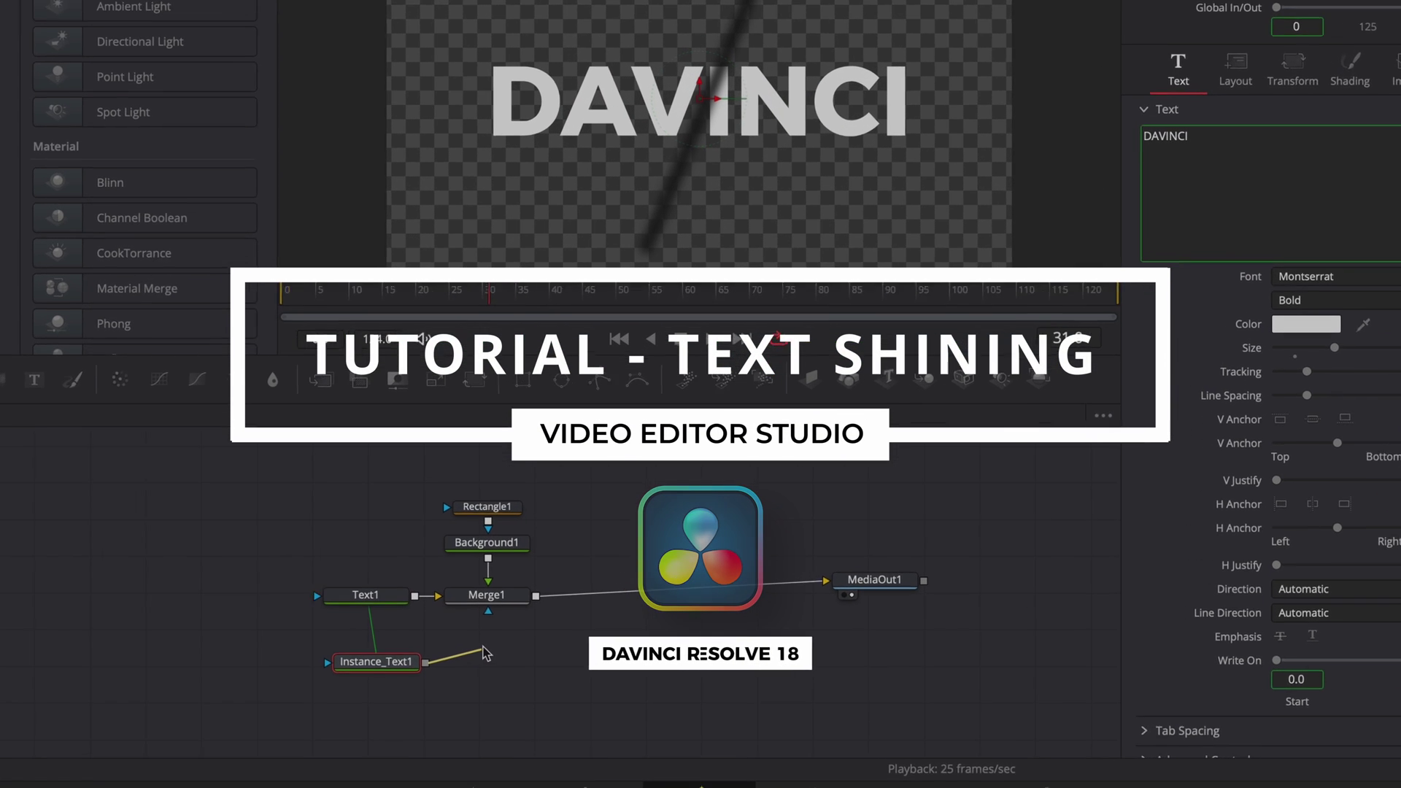
# Place a Fusion Composition clip on Video 1 and open it on the Fusion page
pyautogui.moveTo(484, 651); pyautogui.dragTo(478, 527)
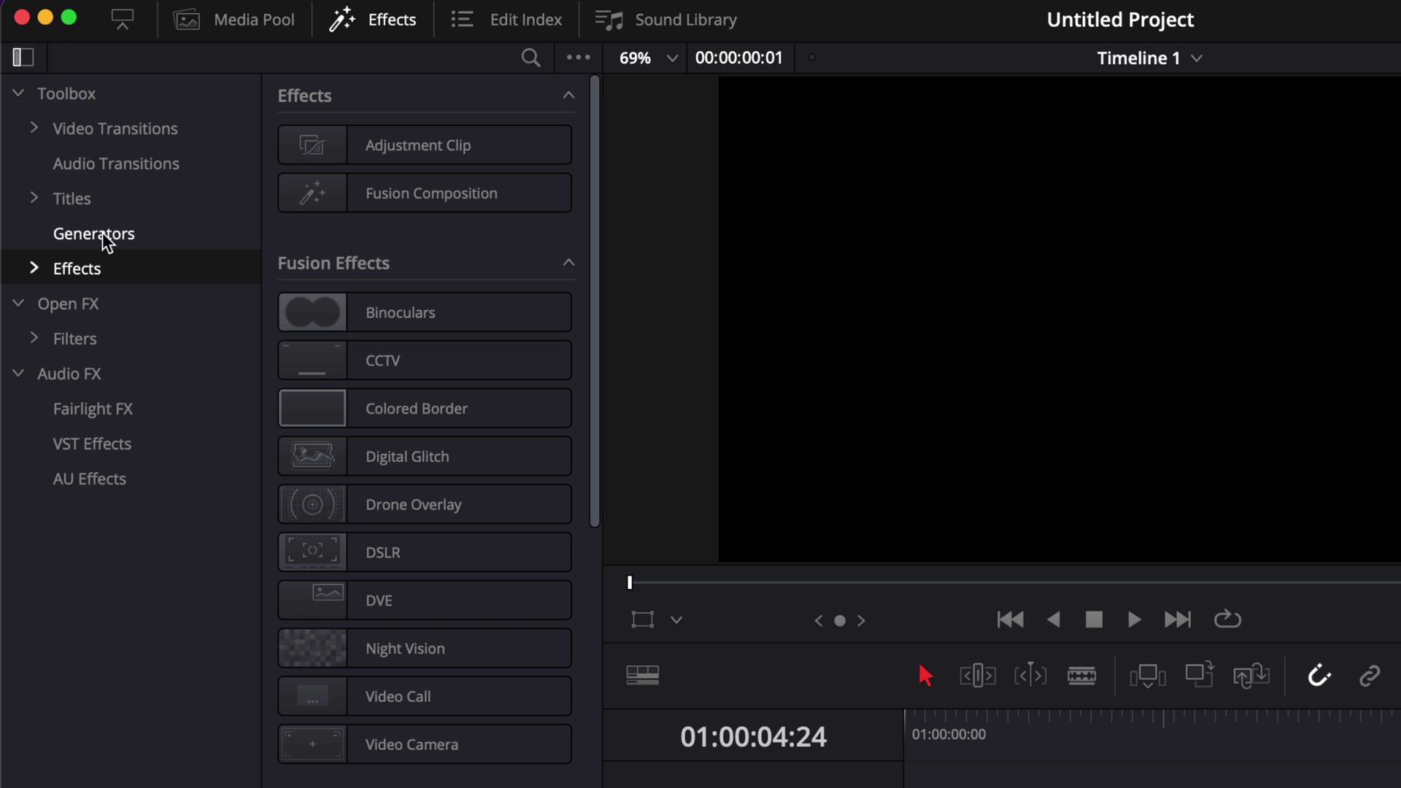
pyautogui.moveTo(429, 194); pyautogui.dragTo(941, 511)
pyautogui.moveTo(1165, 748); pyautogui.dragTo(1224, 760)
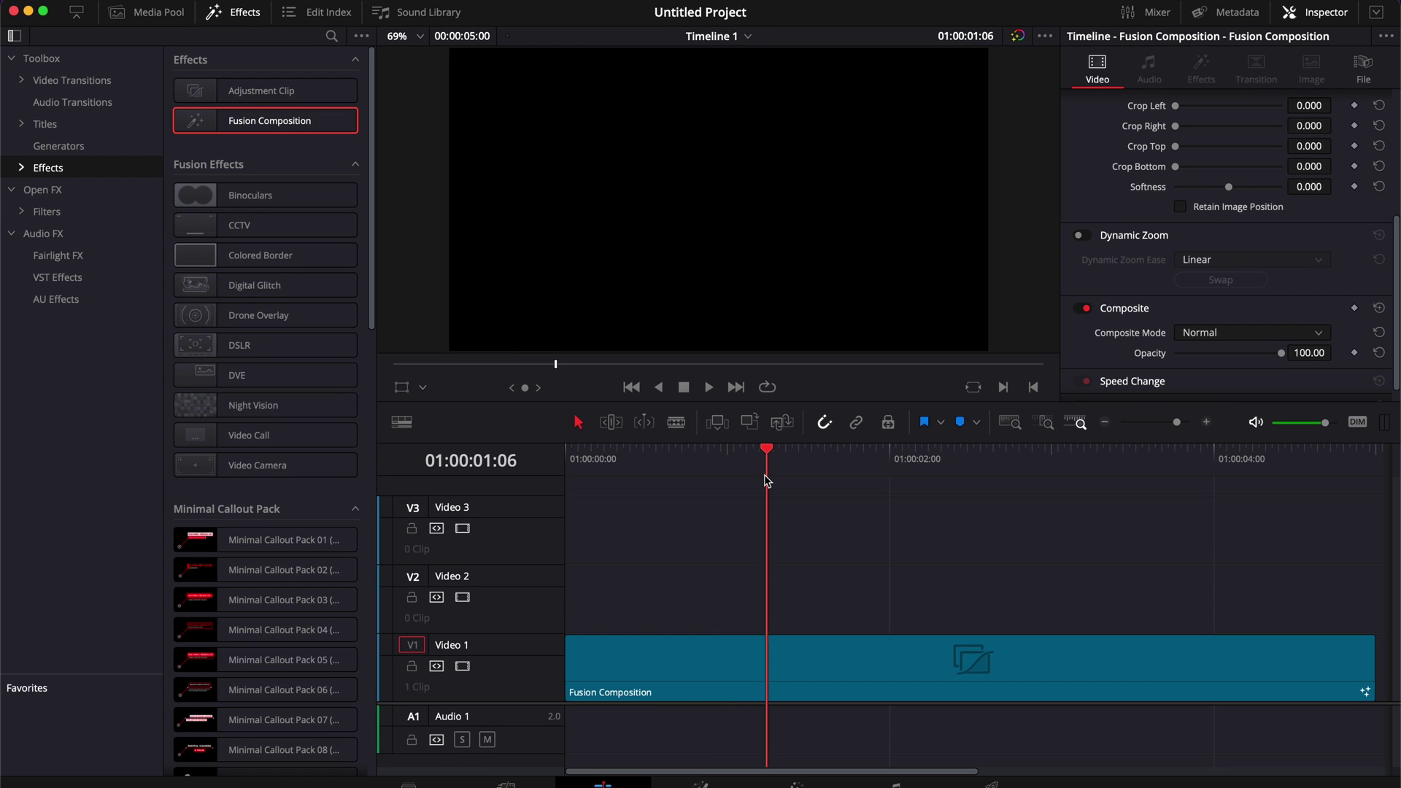
pyautogui.click(766, 667)
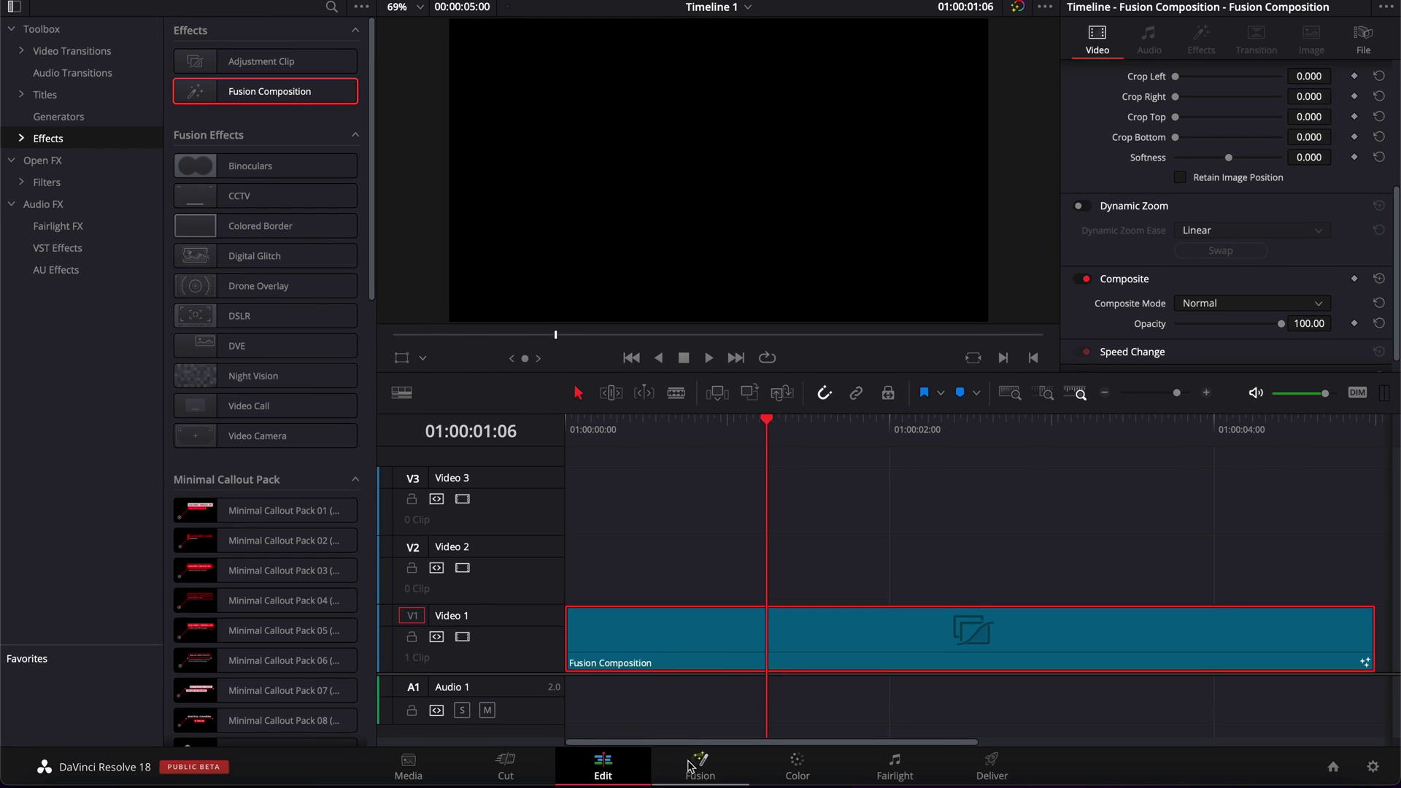
pyautogui.click(690, 766)
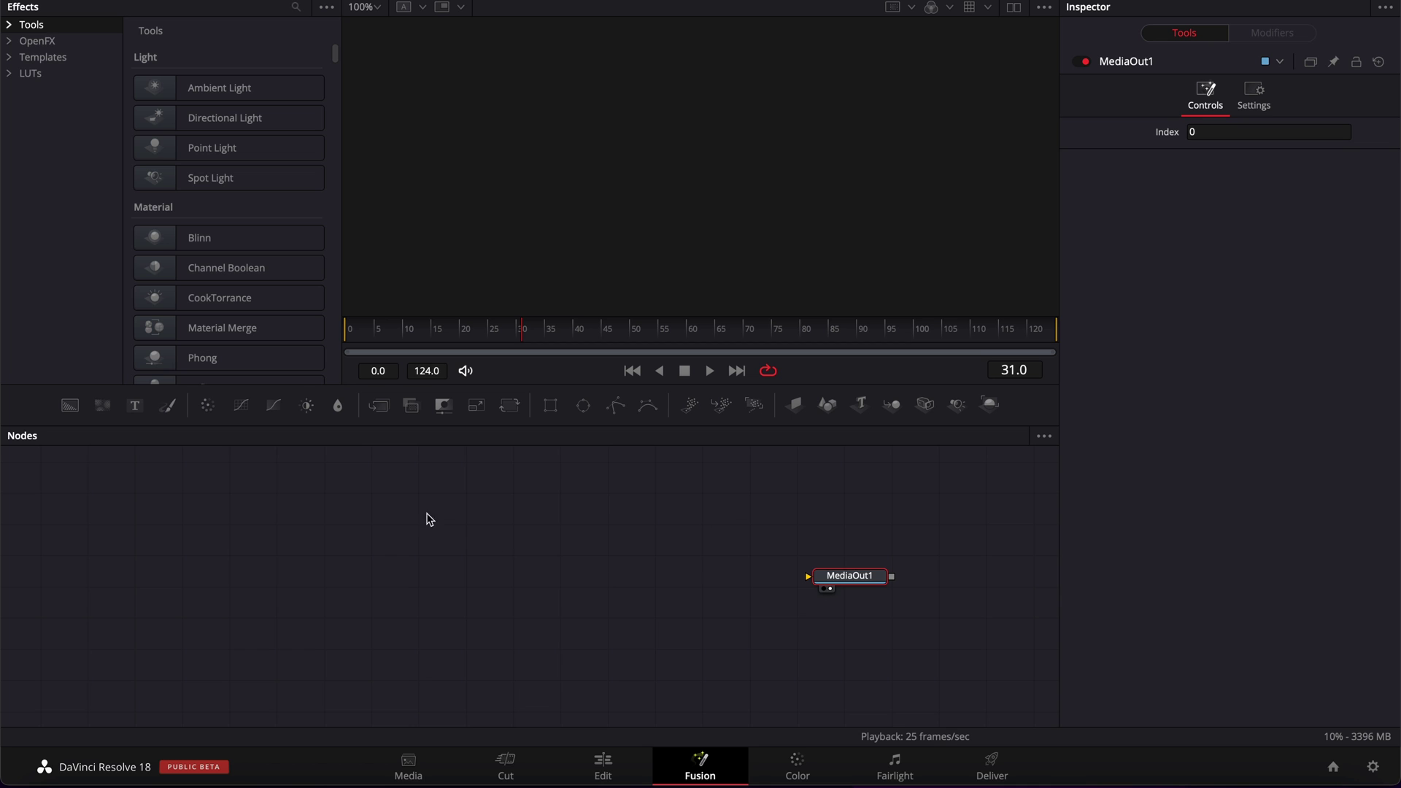
# Add Text1 and Background1 nodes, merge Background1 onto Text1, and wire Merge1 into MediaOut1
pyautogui.click(135, 406)
pyautogui.moveTo(135, 413); pyautogui.dragTo(417, 588)
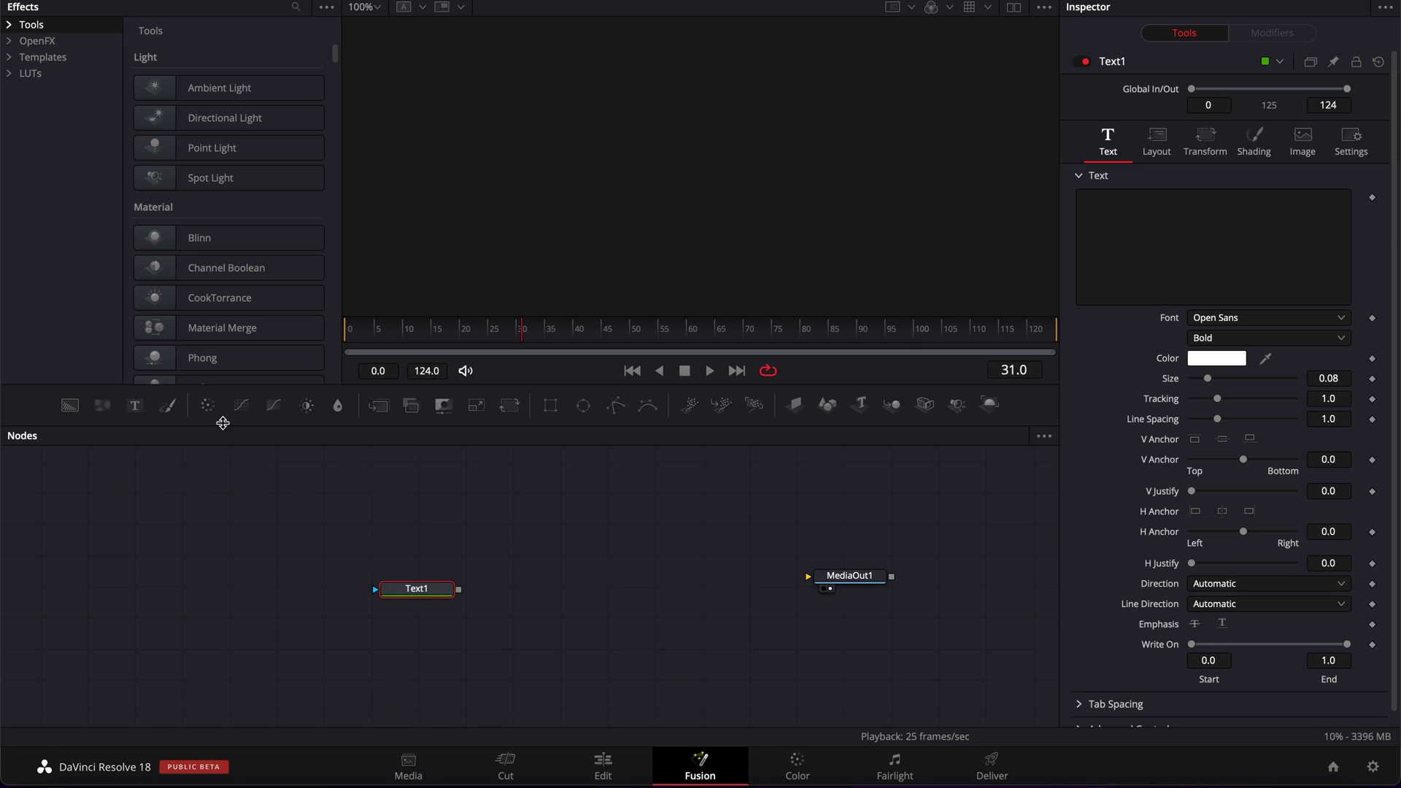
pyautogui.moveTo(70, 406); pyautogui.dragTo(606, 499)
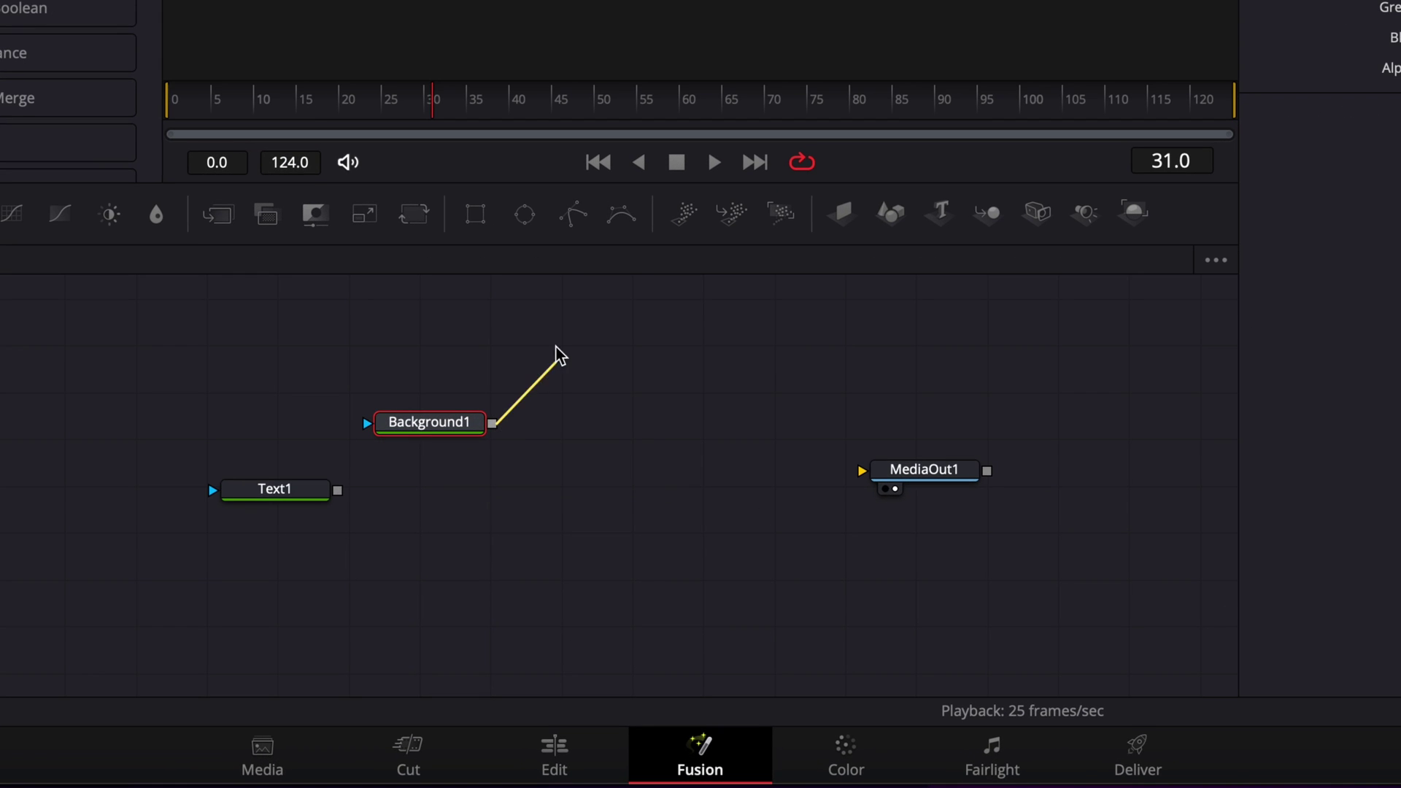
pyautogui.moveTo(559, 354); pyautogui.dragTo(340, 500)
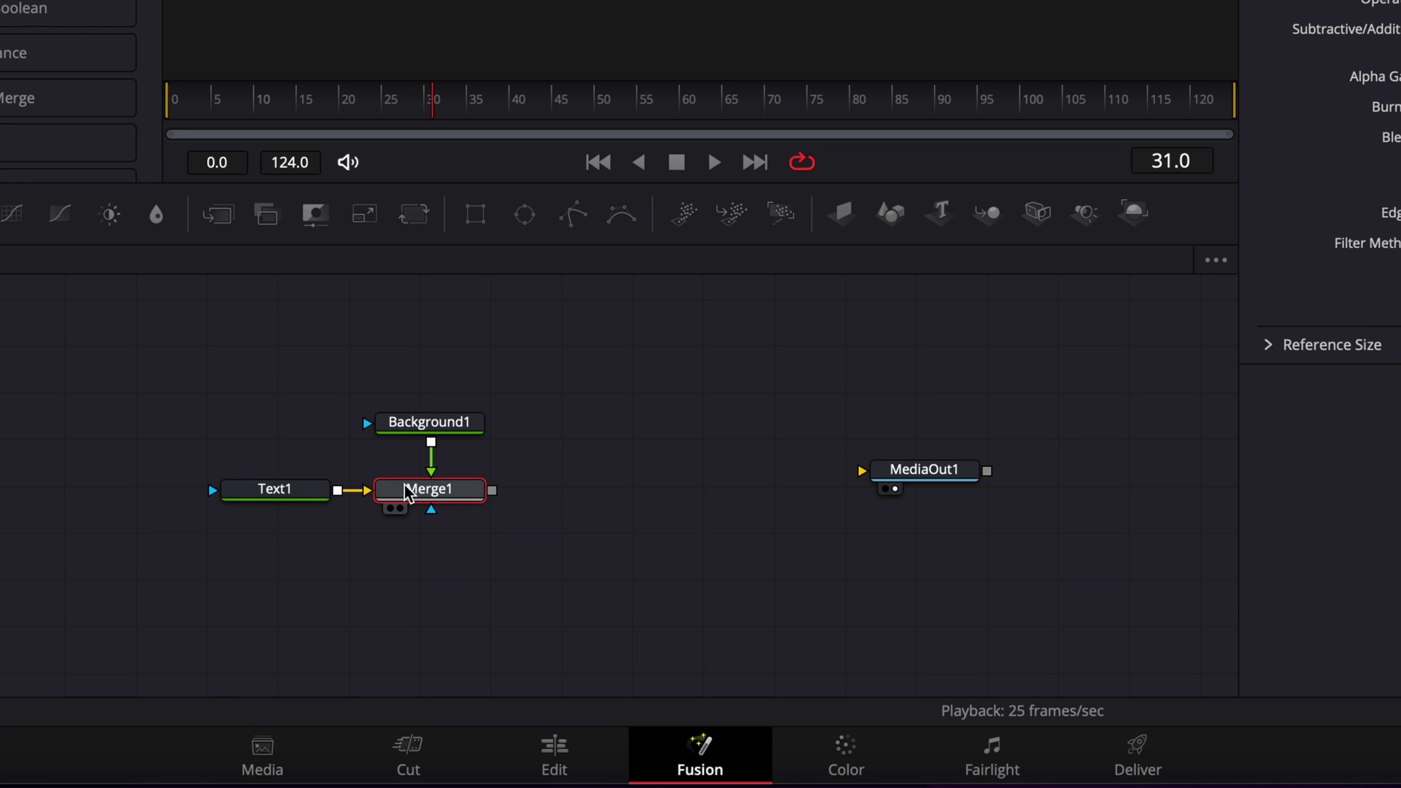
pyautogui.moveTo(491, 491); pyautogui.dragTo(873, 481)
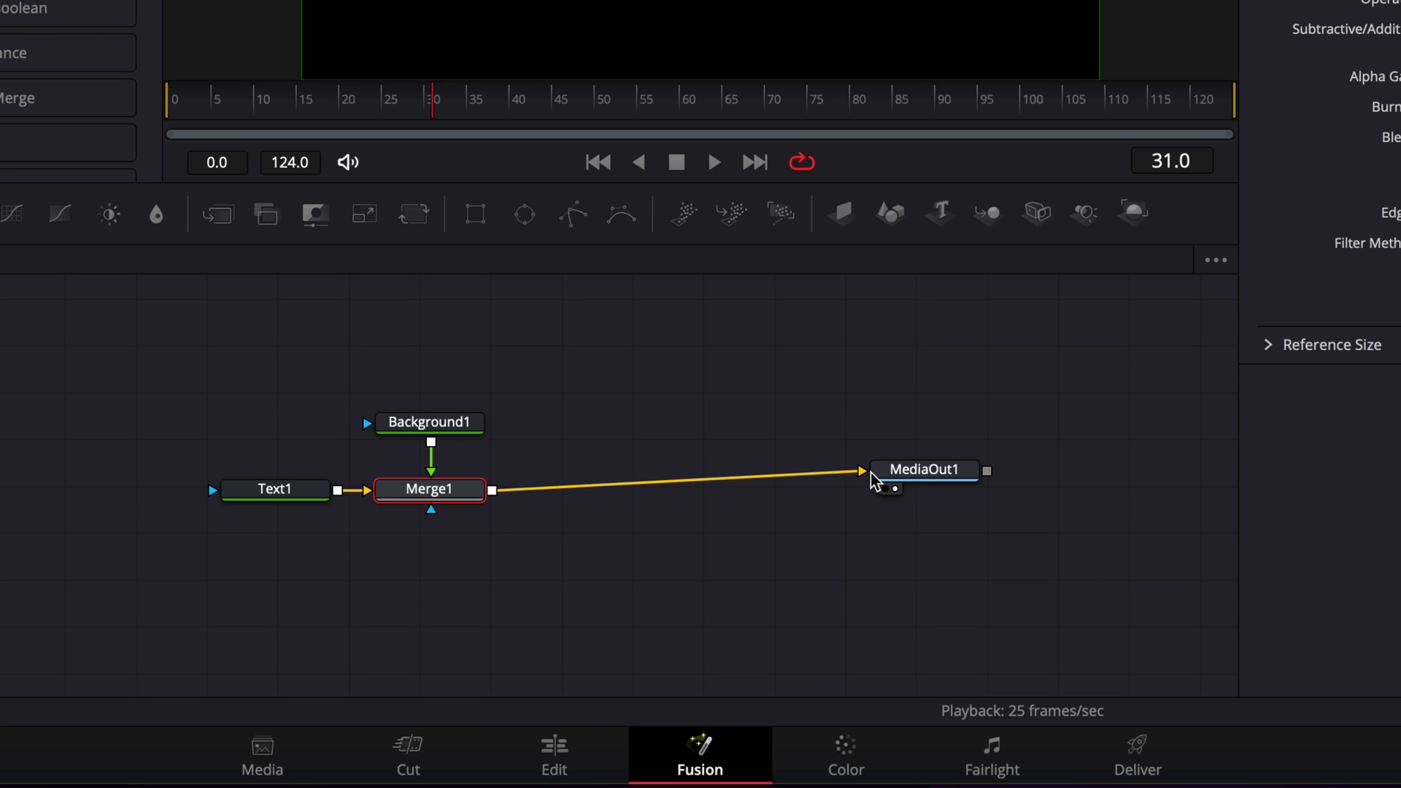
# Mask Background1 with Rectangle1, narrowed to a thin vertical bar (width 0.018292, height 0.944444)
pyautogui.click(437, 427)
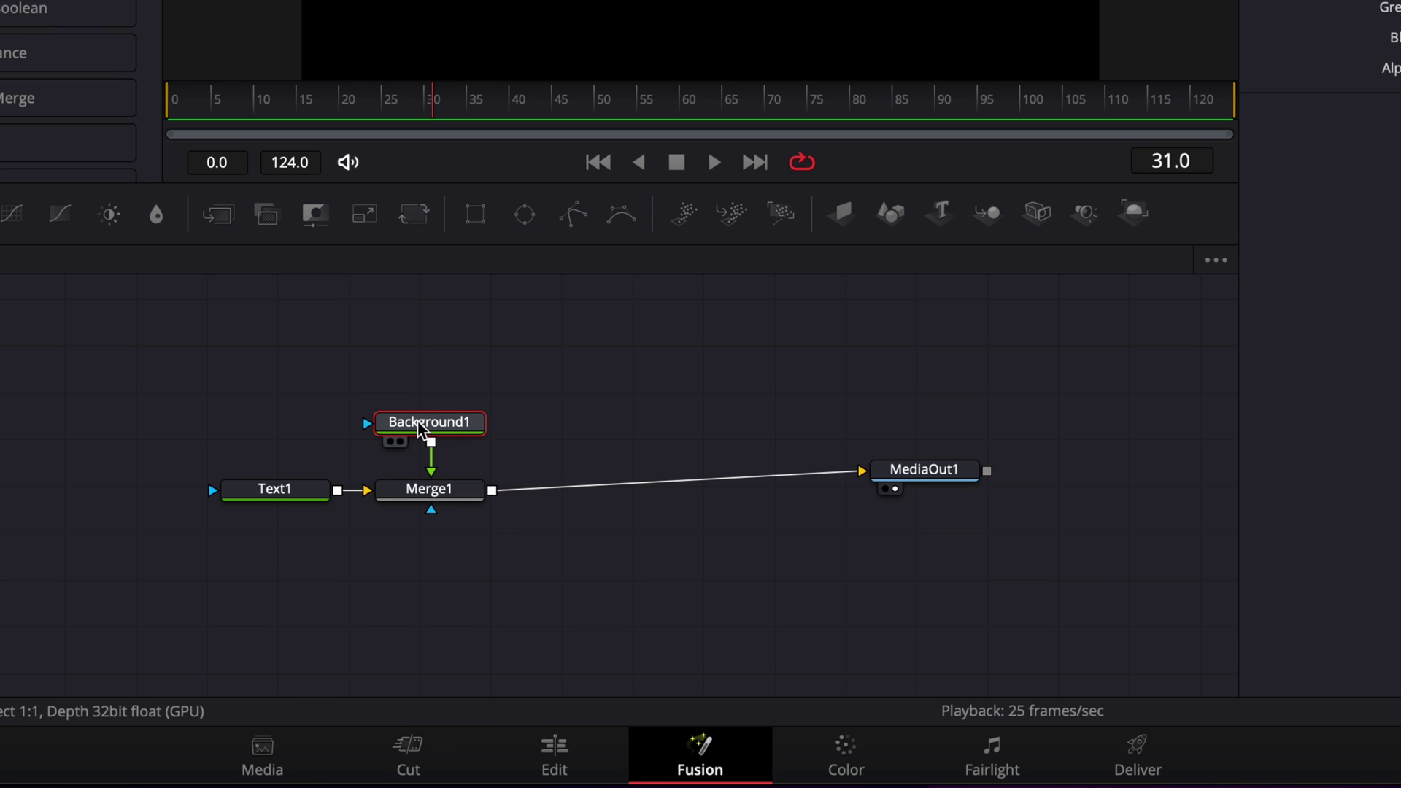
pyautogui.click(476, 218)
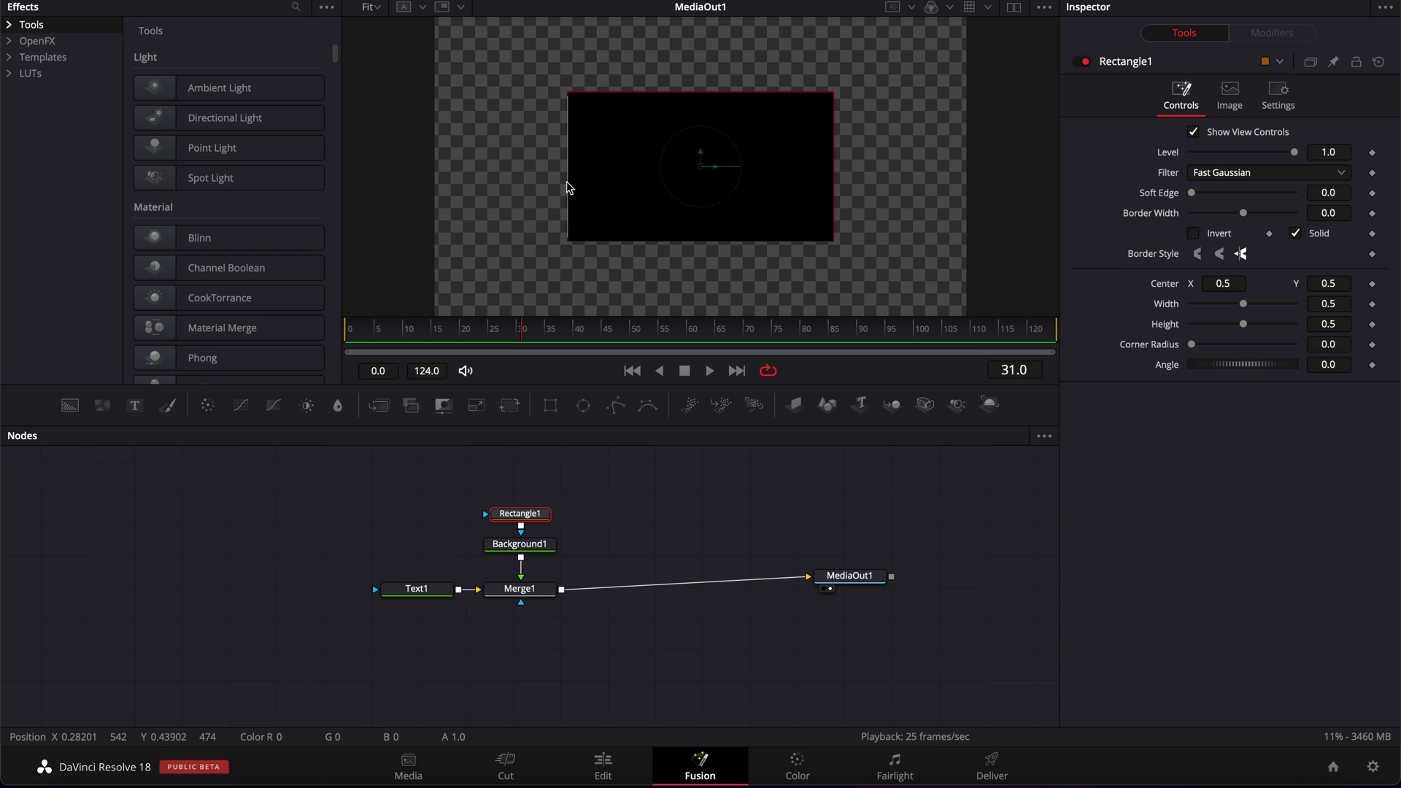
pyautogui.moveTo(570, 188); pyautogui.dragTo(716, 316)
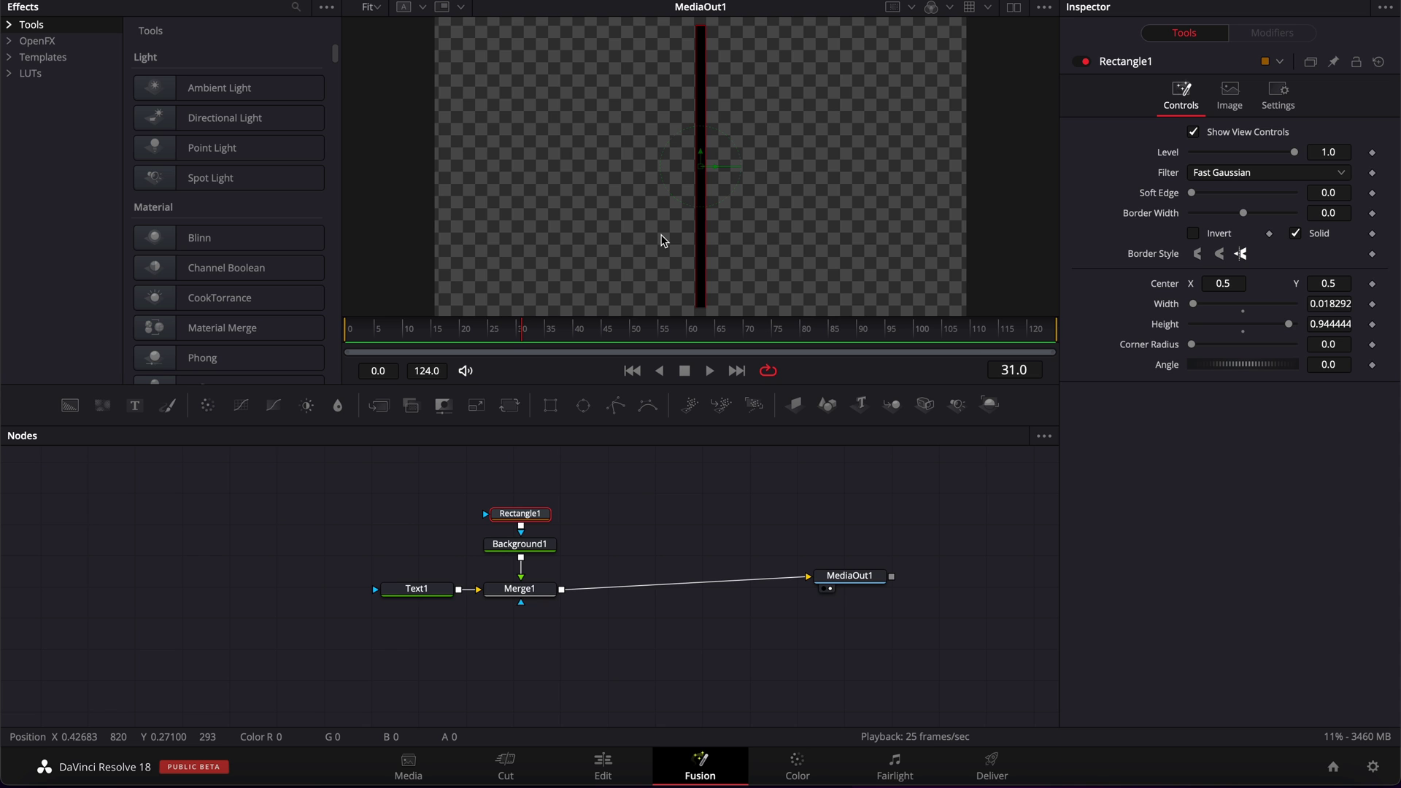
# Make Text1 read 'DAVINCI' in Montserrat Bold at size 0.2402
pyautogui.click(423, 595)
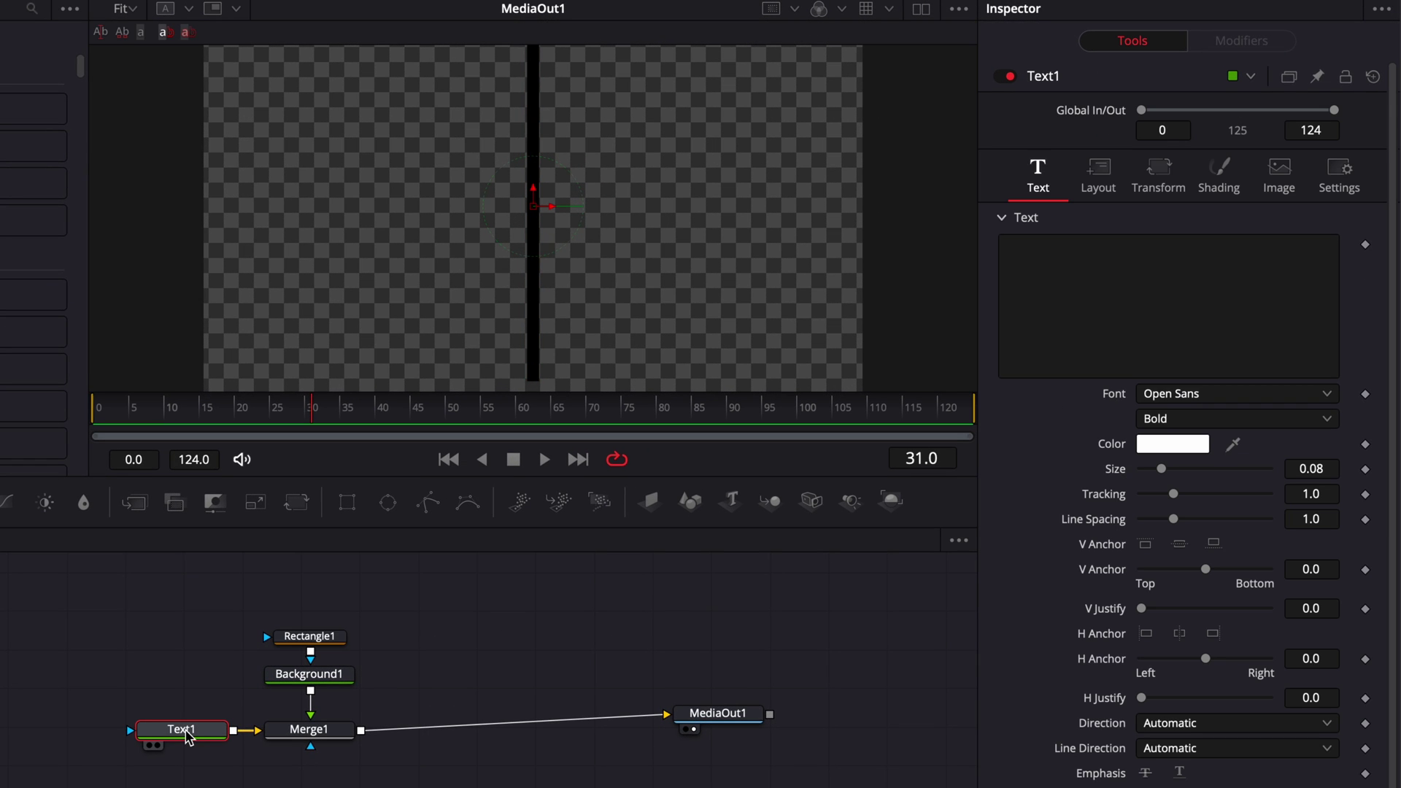
pyautogui.click(1086, 290)
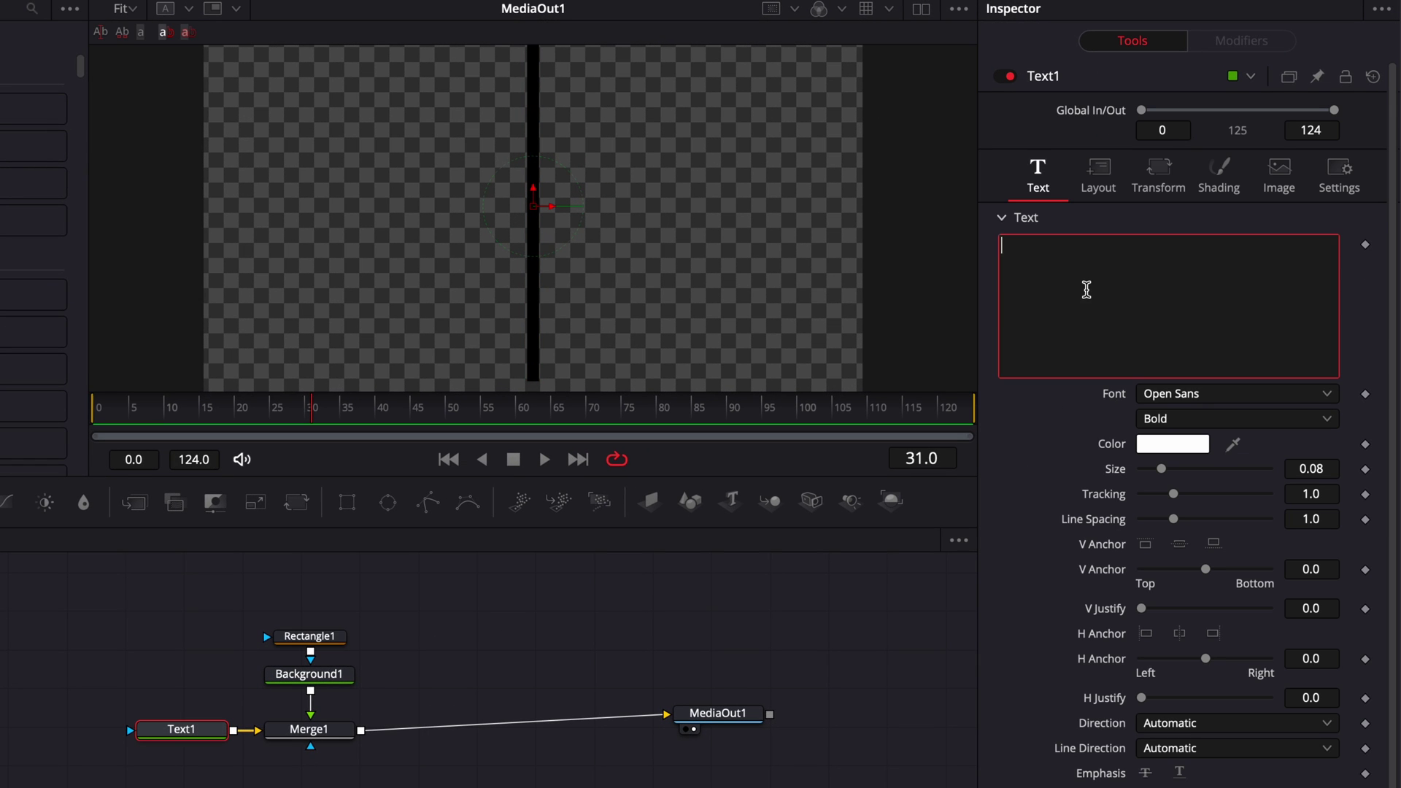
pyautogui.write('DAVINCI')
pyautogui.click(1209, 401)
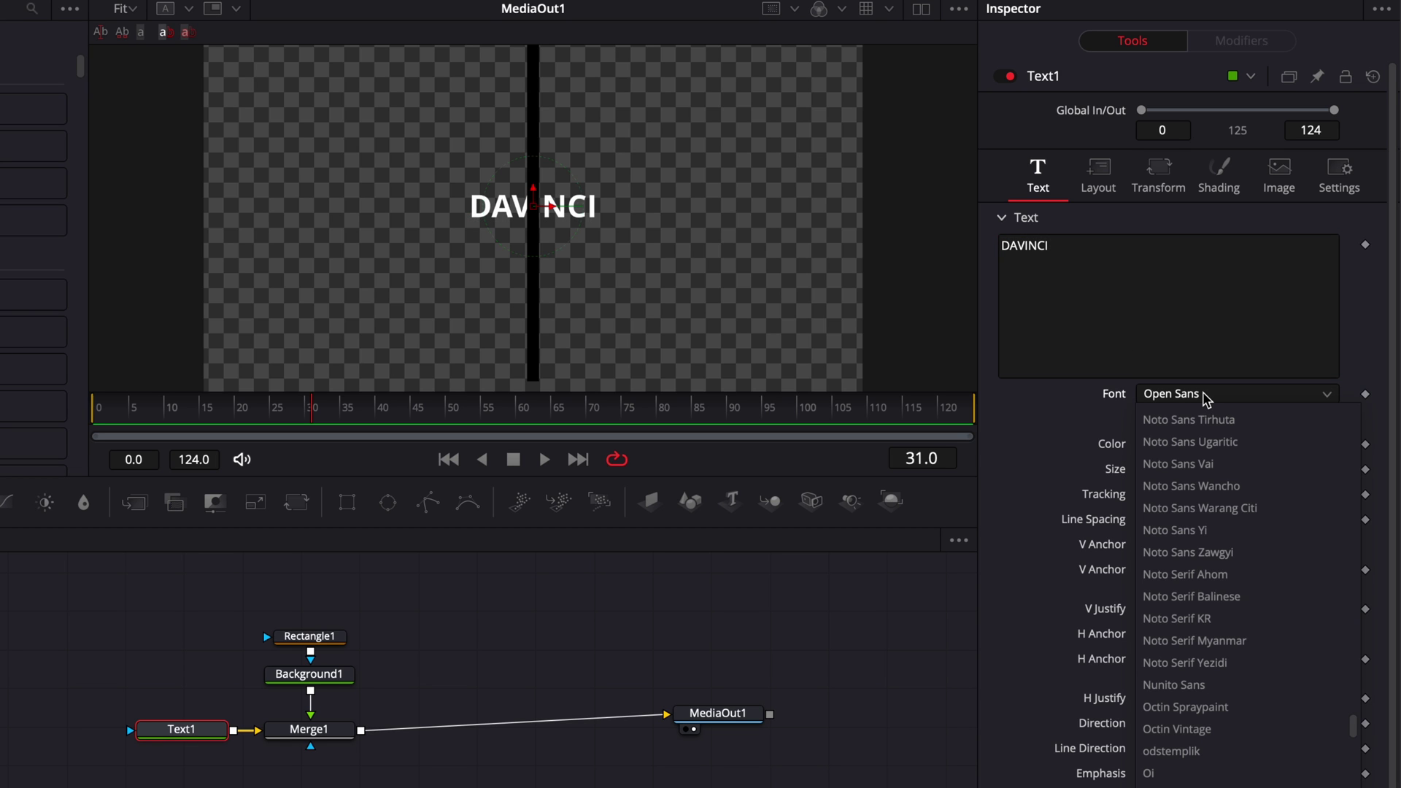
pyautogui.scroll(10, 1205, 400)
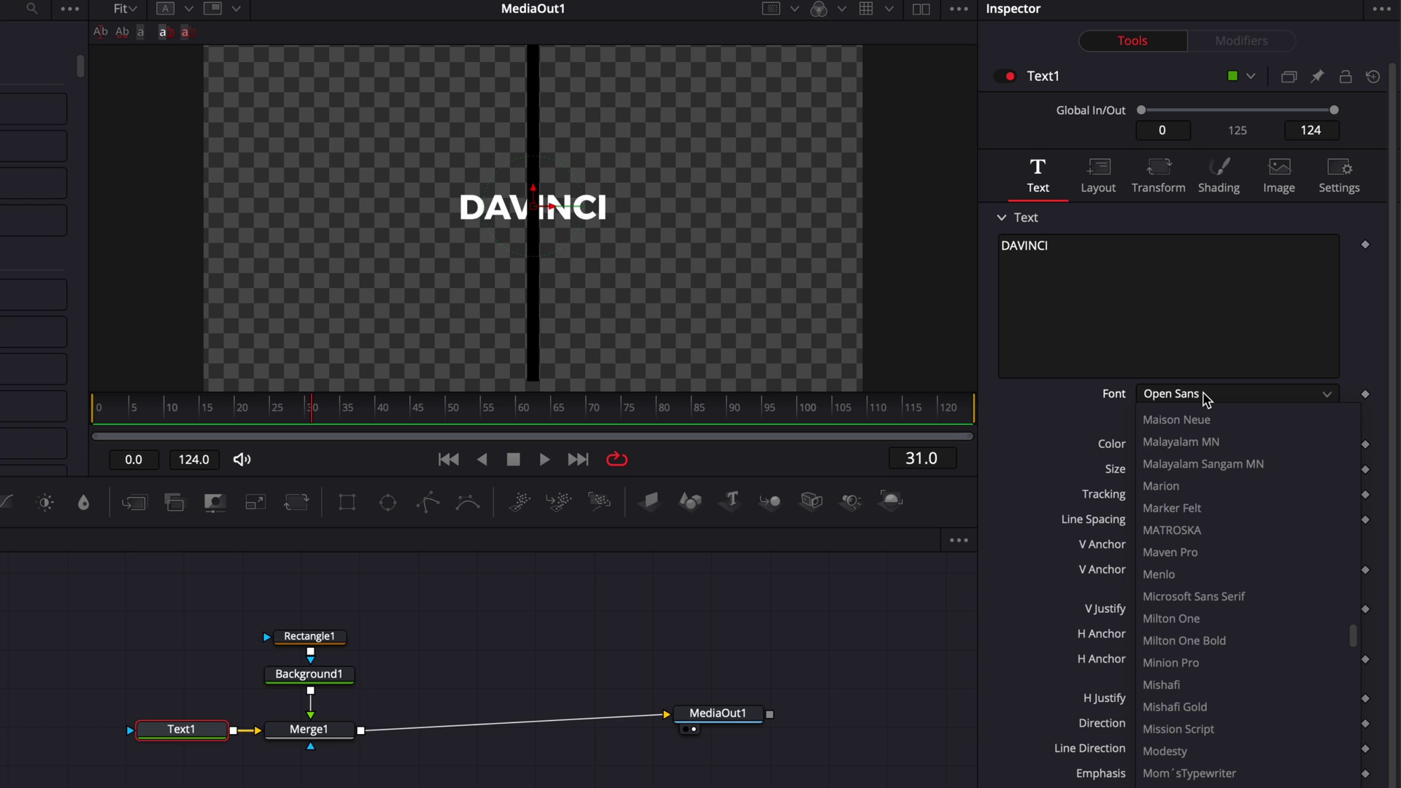
pyautogui.click(1208, 401)
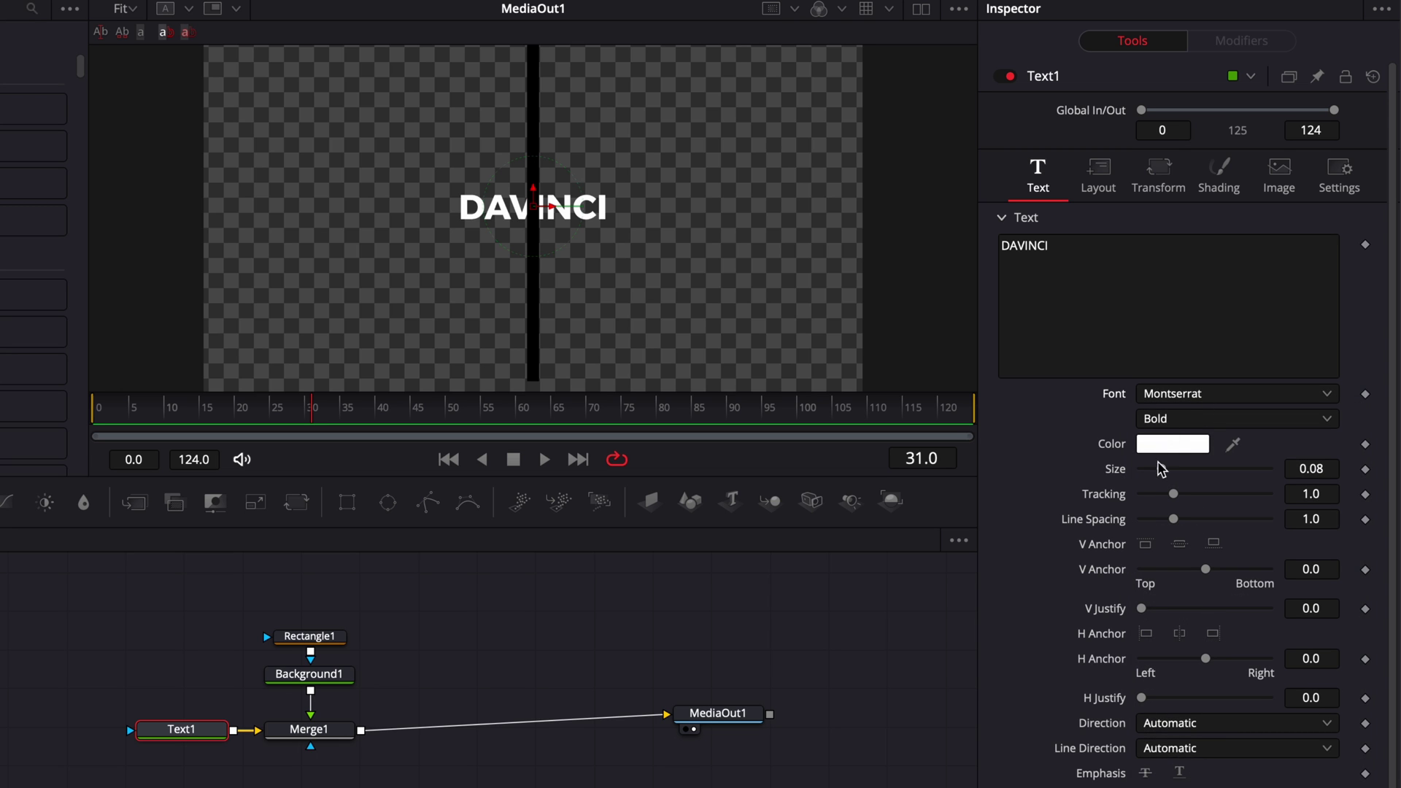
pyautogui.moveTo(1165, 476); pyautogui.dragTo(1209, 482)
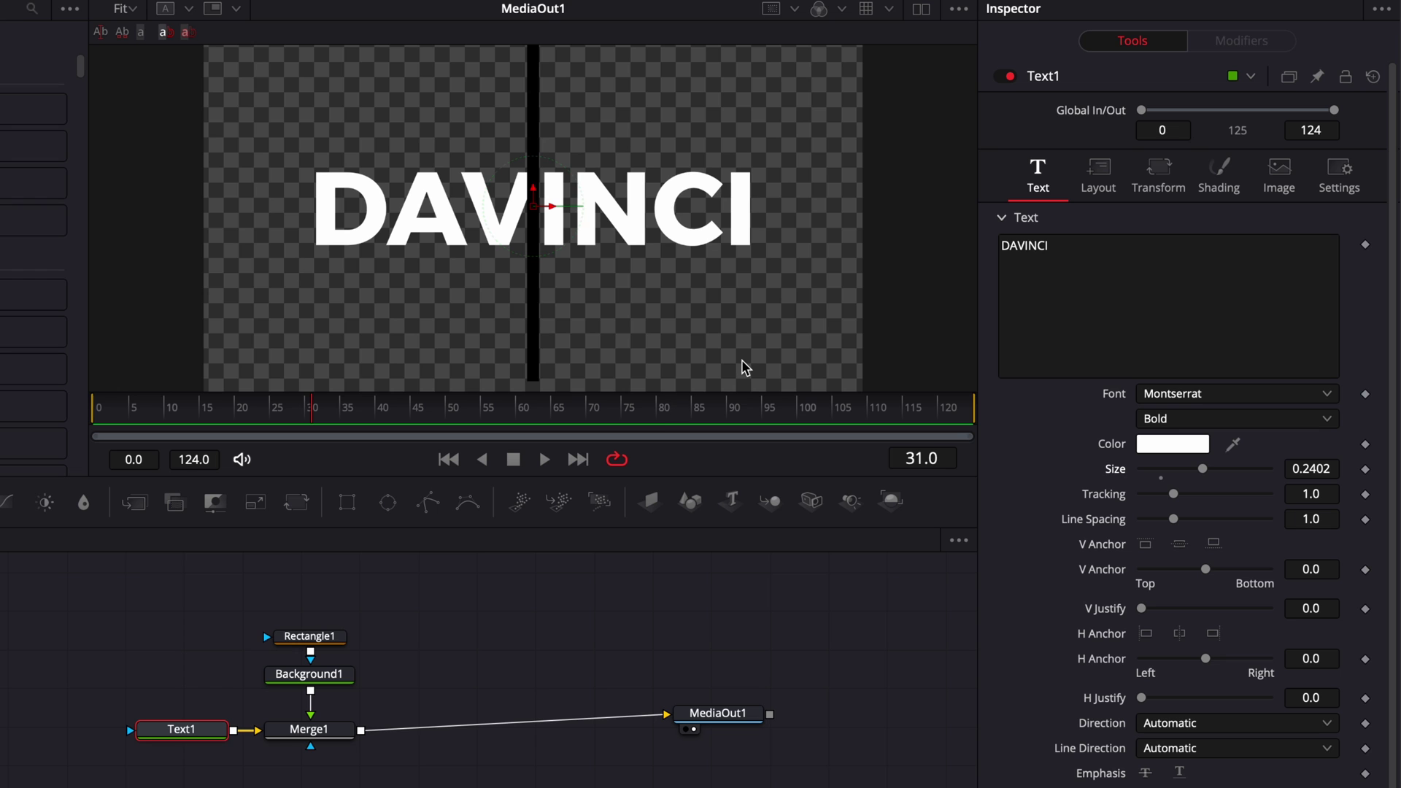
# Give Rectangle1 a 0.0173 soft edge and -22.3° angle, and move the bar across the letter I
pyautogui.click(310, 636)
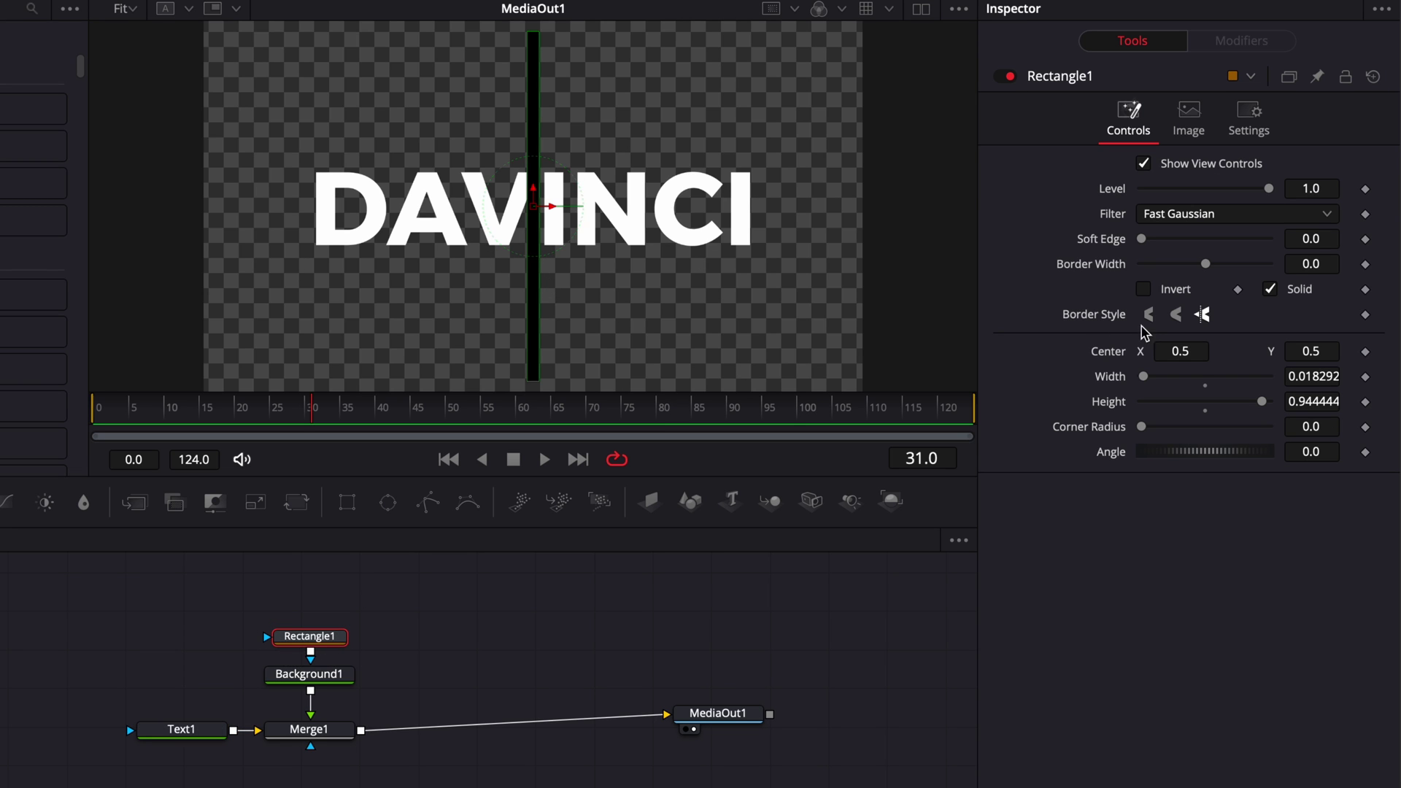
pyautogui.moveTo(1142, 242); pyautogui.dragTo(1154, 248)
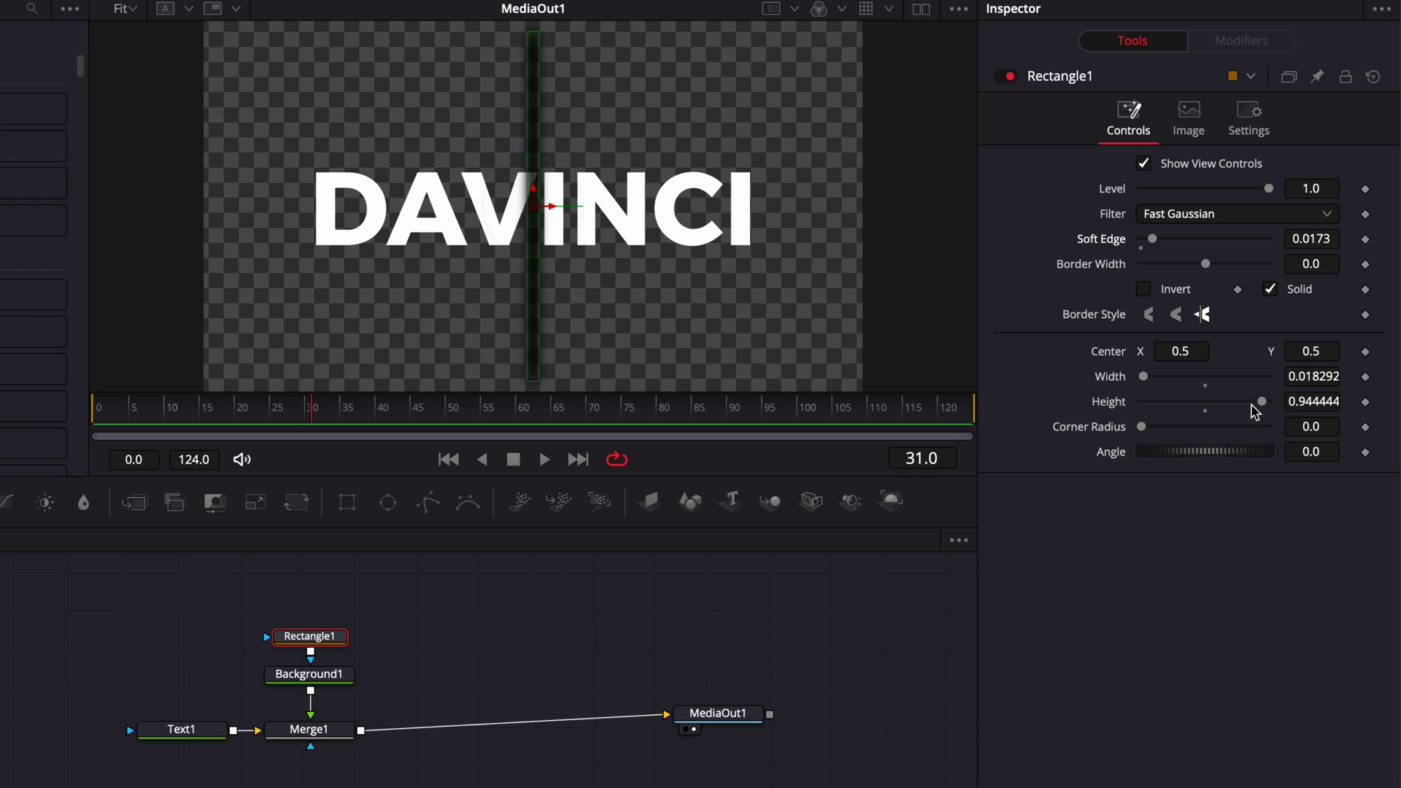
pyautogui.moveTo(1312, 452)
pyautogui.mouseDown()
pyautogui.moveTo(1293, 451)
pyautogui.moveTo(1324, 459)
pyautogui.mouseUp()
pyautogui.moveTo(553, 224); pyautogui.dragTo(563, 329)
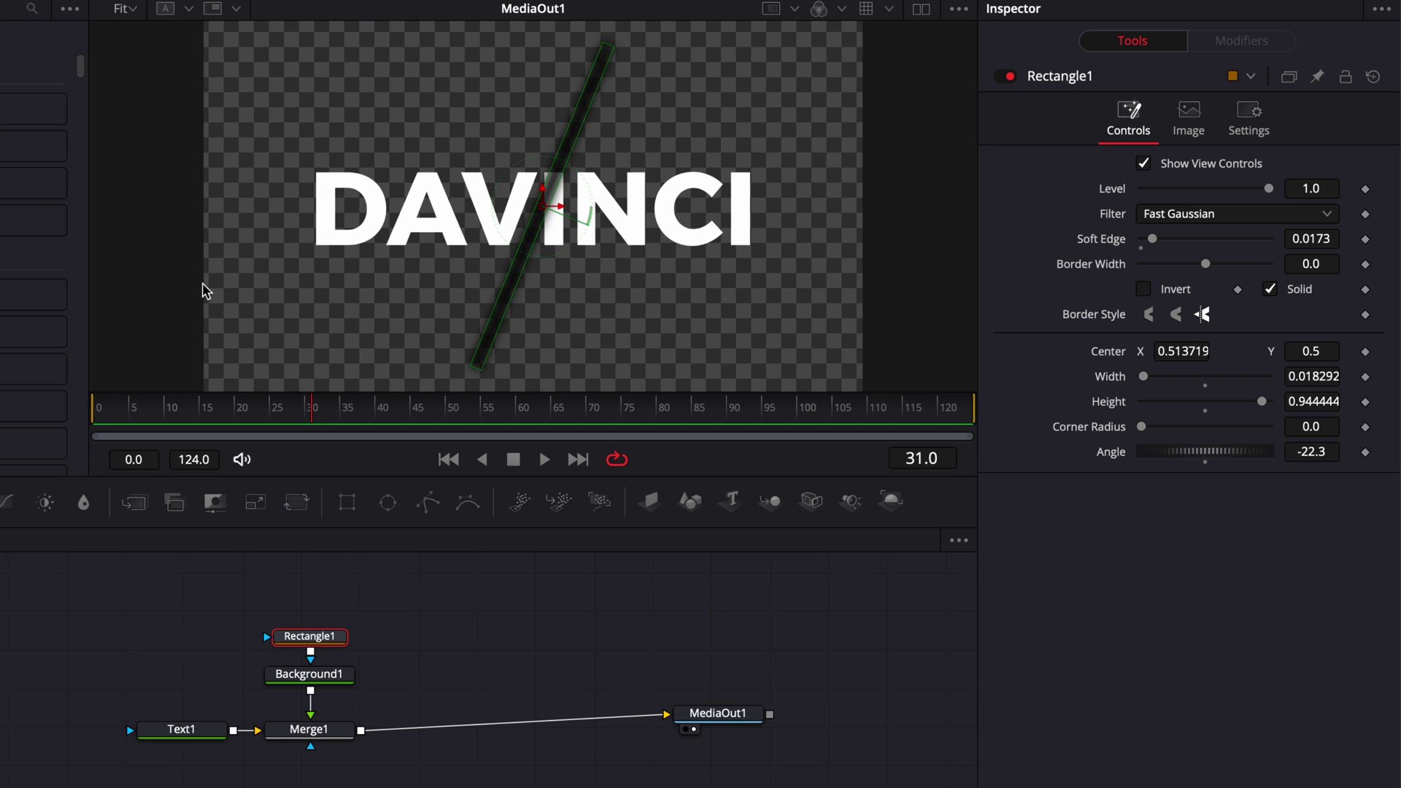
pyautogui.click(199, 730)
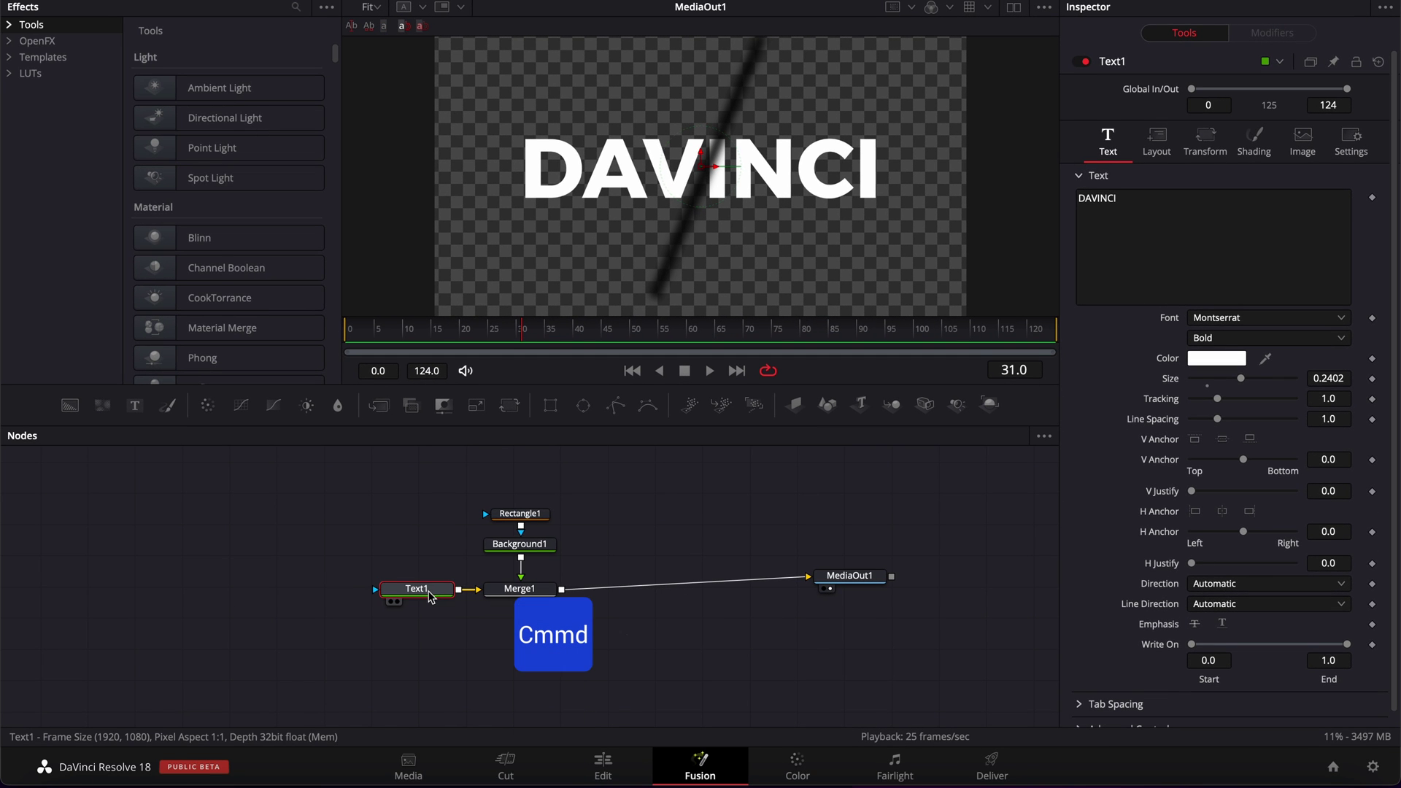
# Paste an instance of Text1 and connect Instance_Text1 to Merge1's mask input
pyautogui.press('super+c')
pyautogui.rightClick(428, 652)
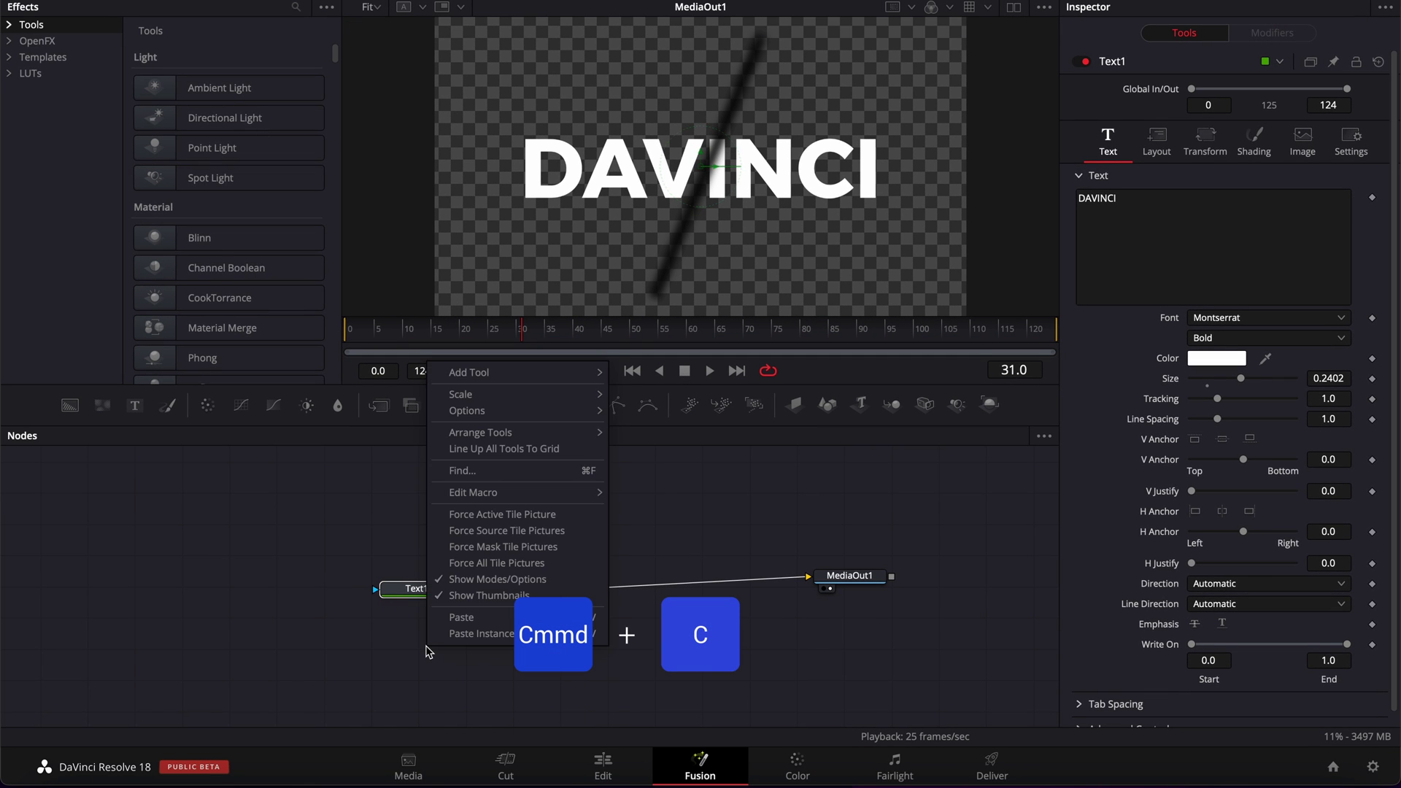
pyautogui.click(463, 633)
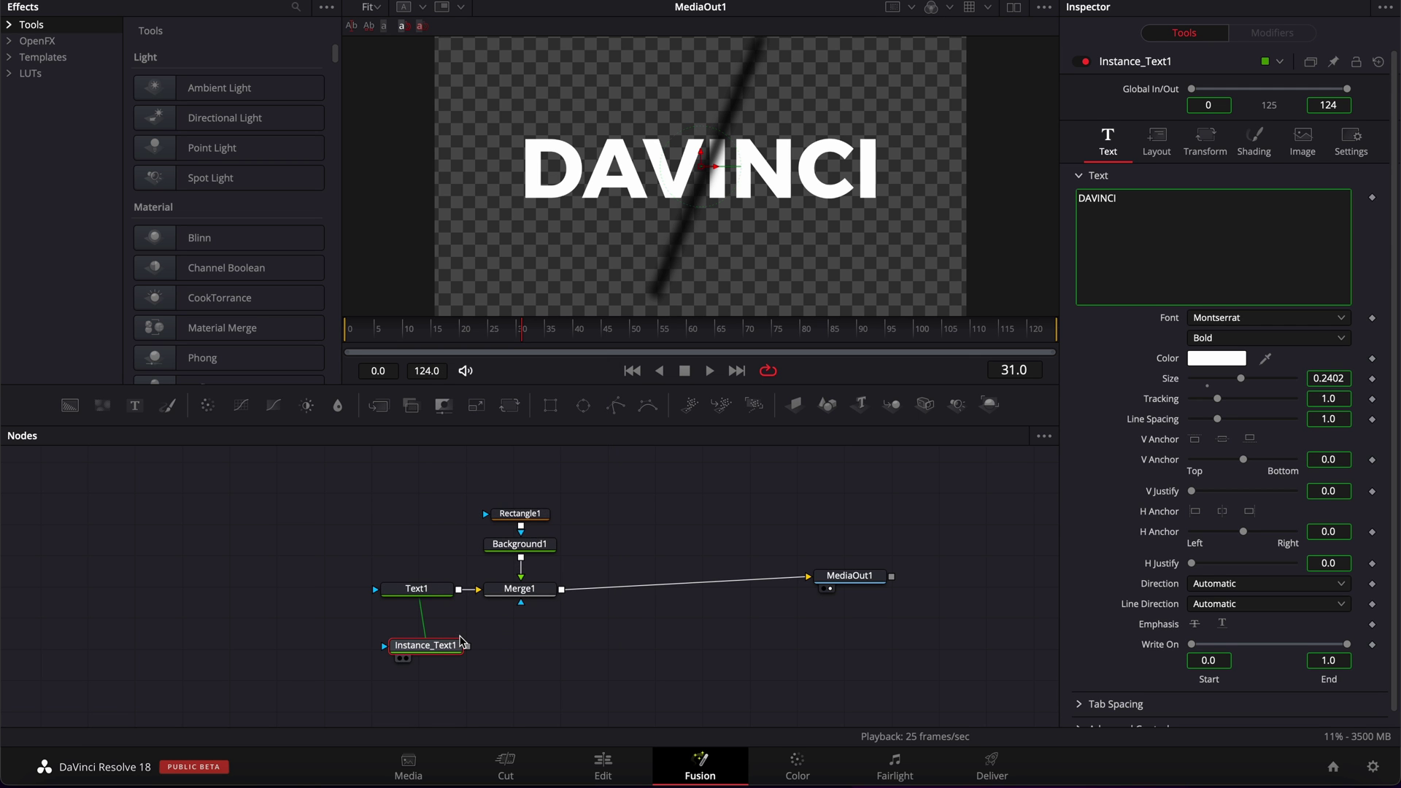
pyautogui.moveTo(465, 646); pyautogui.dragTo(481, 619)
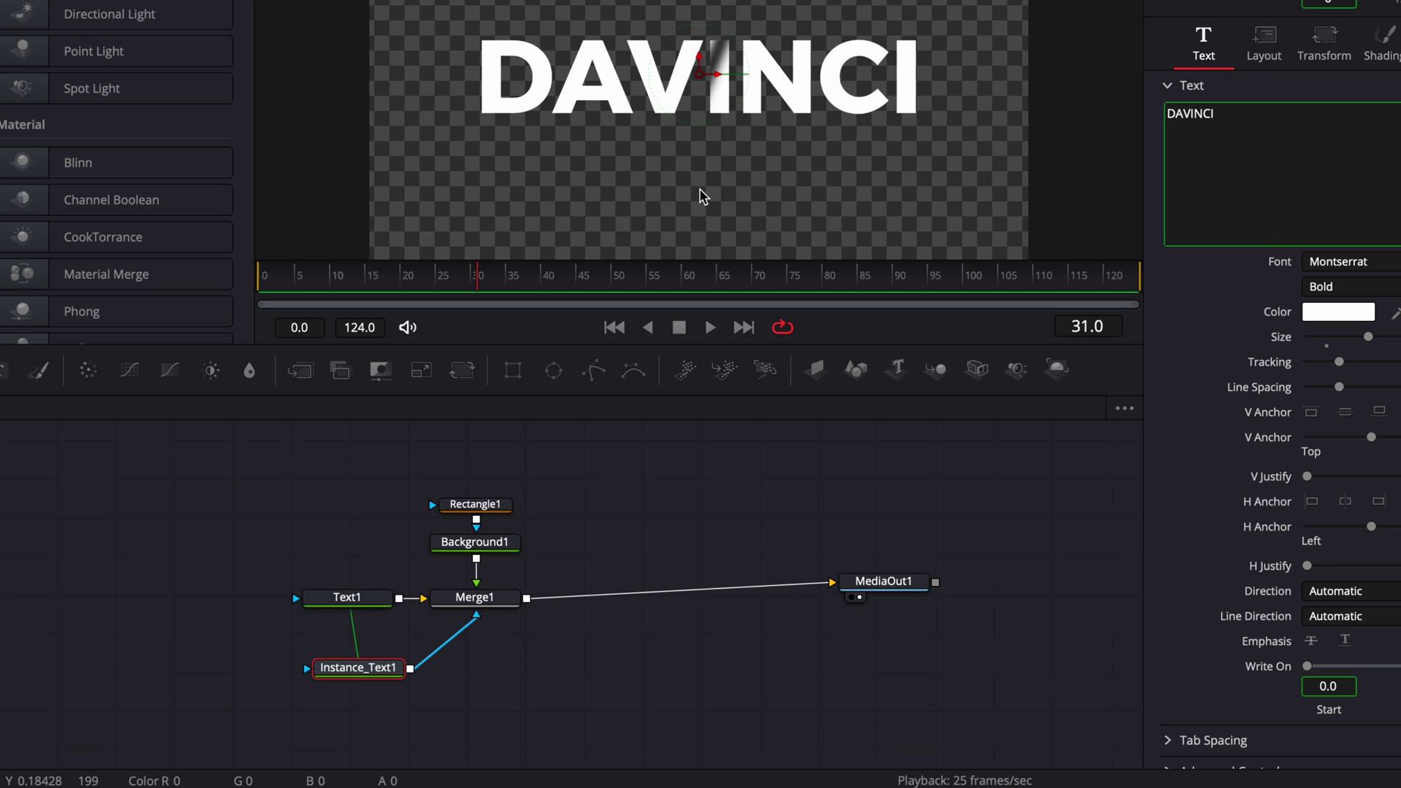
# Slide the Rectangle1 bar over to the letter D, then back to the letter I
pyautogui.click(489, 505)
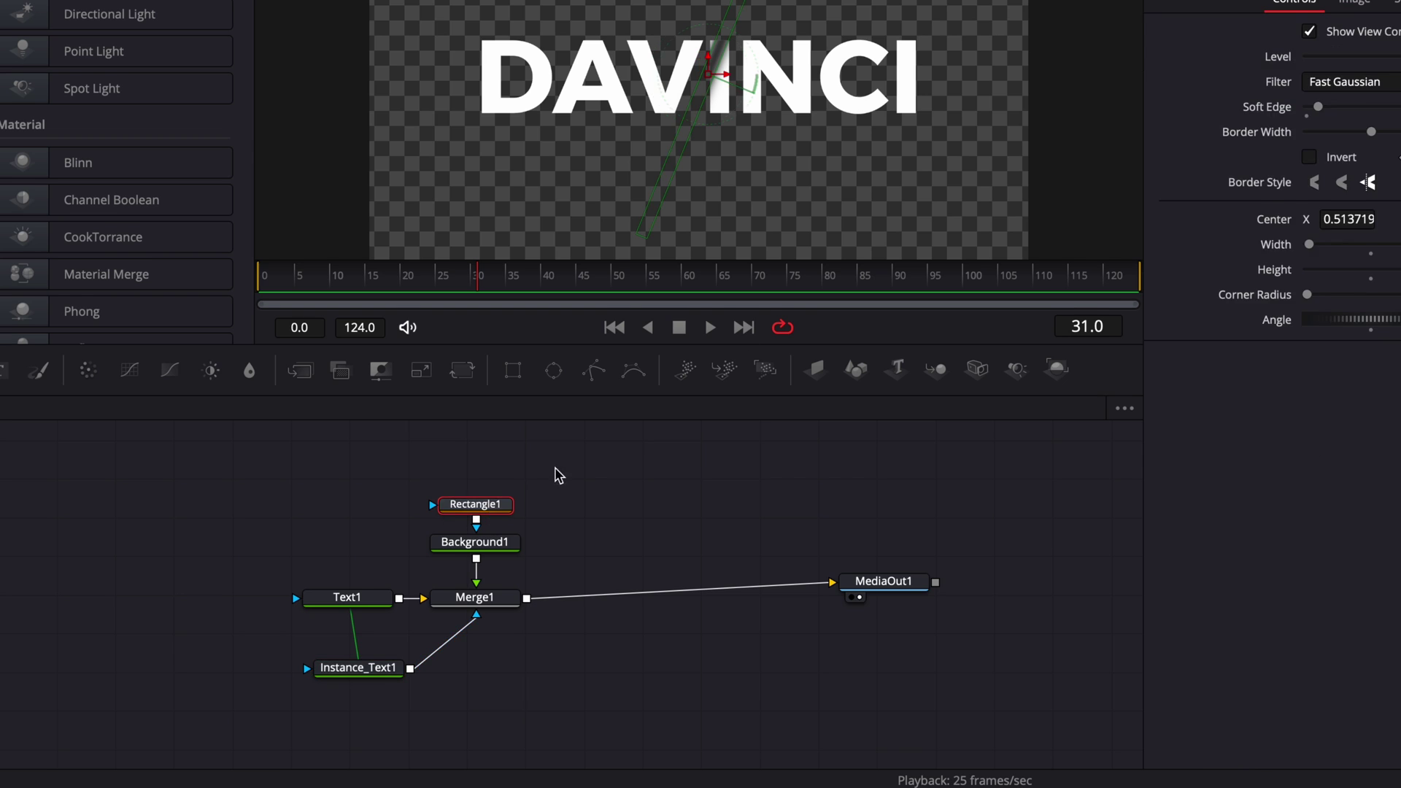
pyautogui.moveTo(712, 74); pyautogui.dragTo(561, 73)
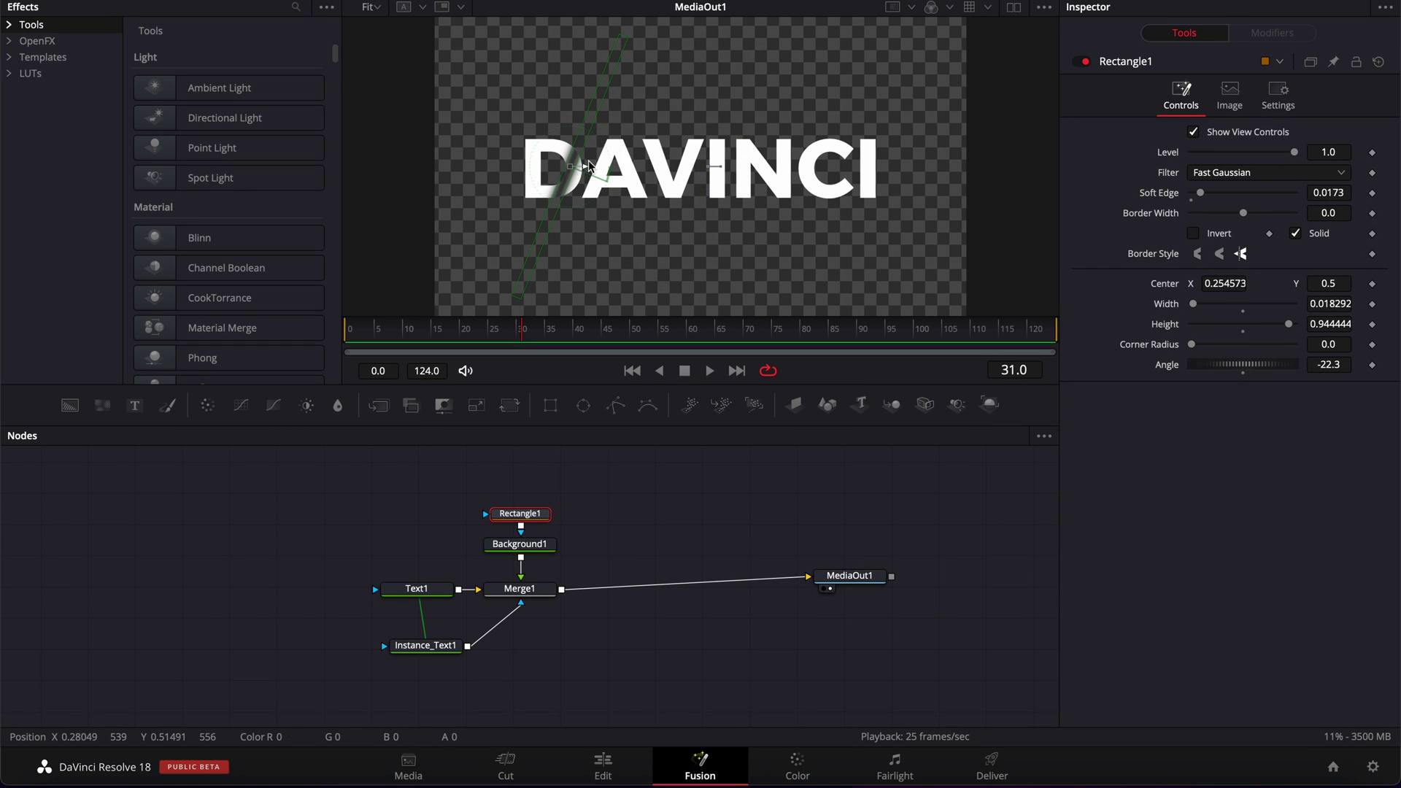
pyautogui.moveTo(589, 165); pyautogui.dragTo(719, 210)
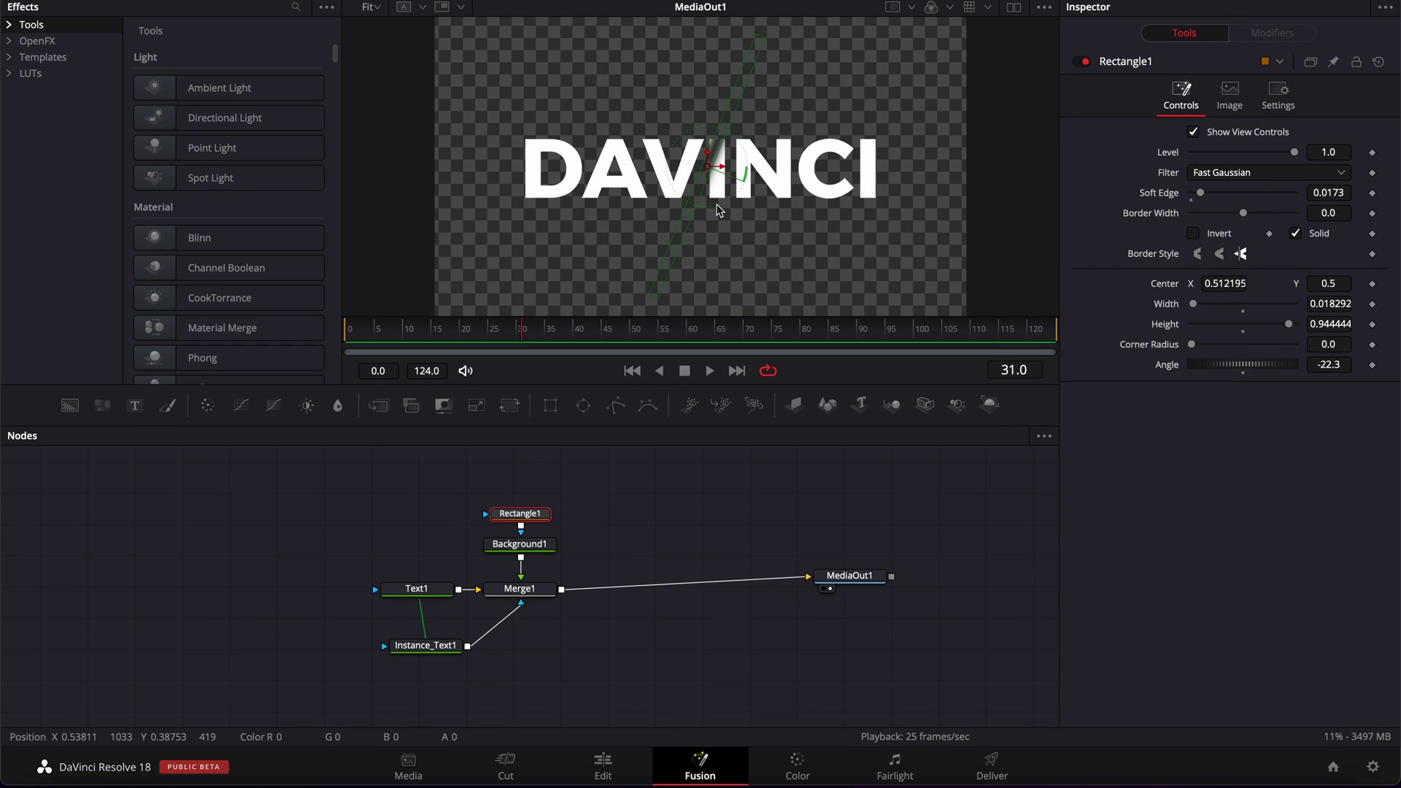
# Change Background1's colour from black to mid grey at 0.486274 RGB
pyautogui.click(537, 553)
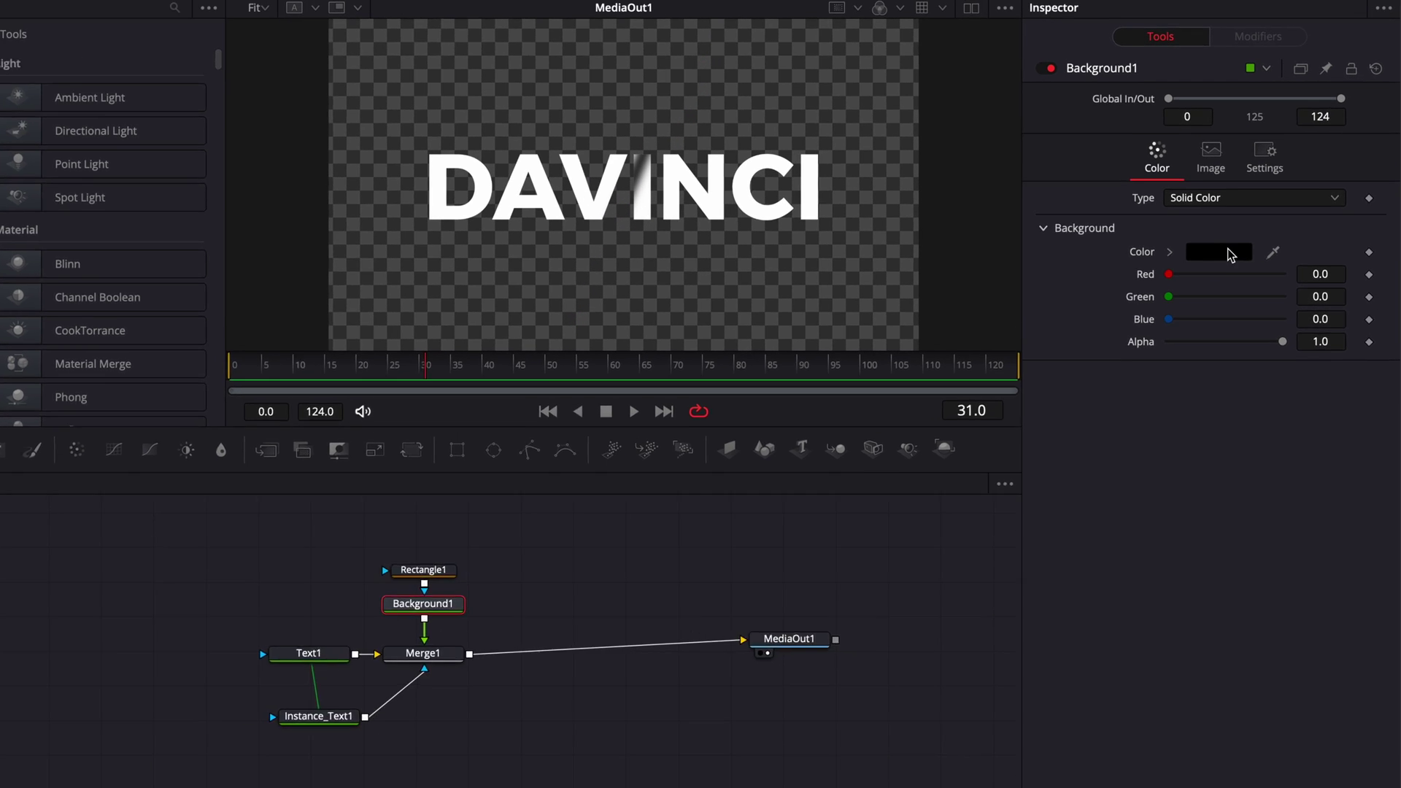
pyautogui.click(1247, 230)
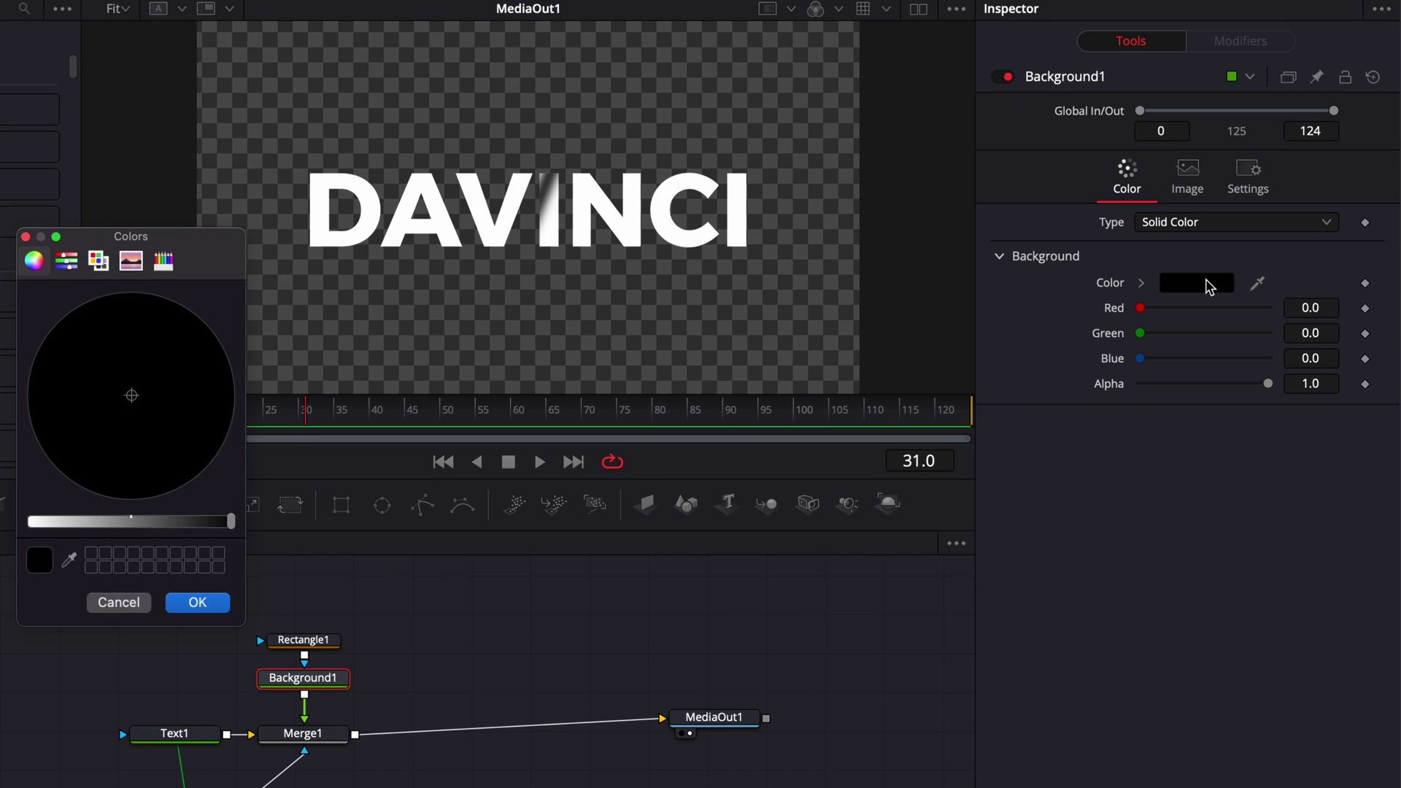
pyautogui.moveTo(167, 523); pyautogui.dragTo(137, 533)
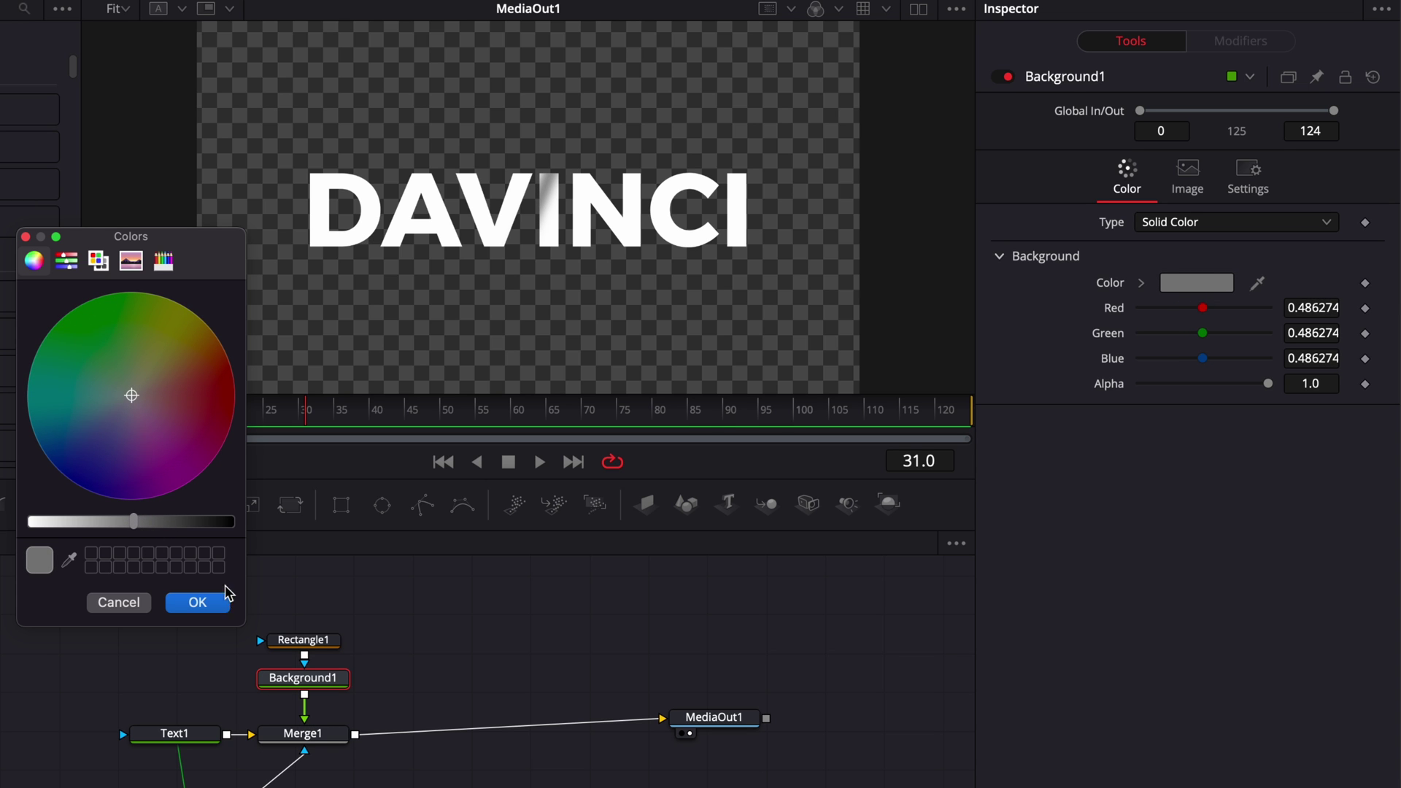
pyautogui.click(207, 602)
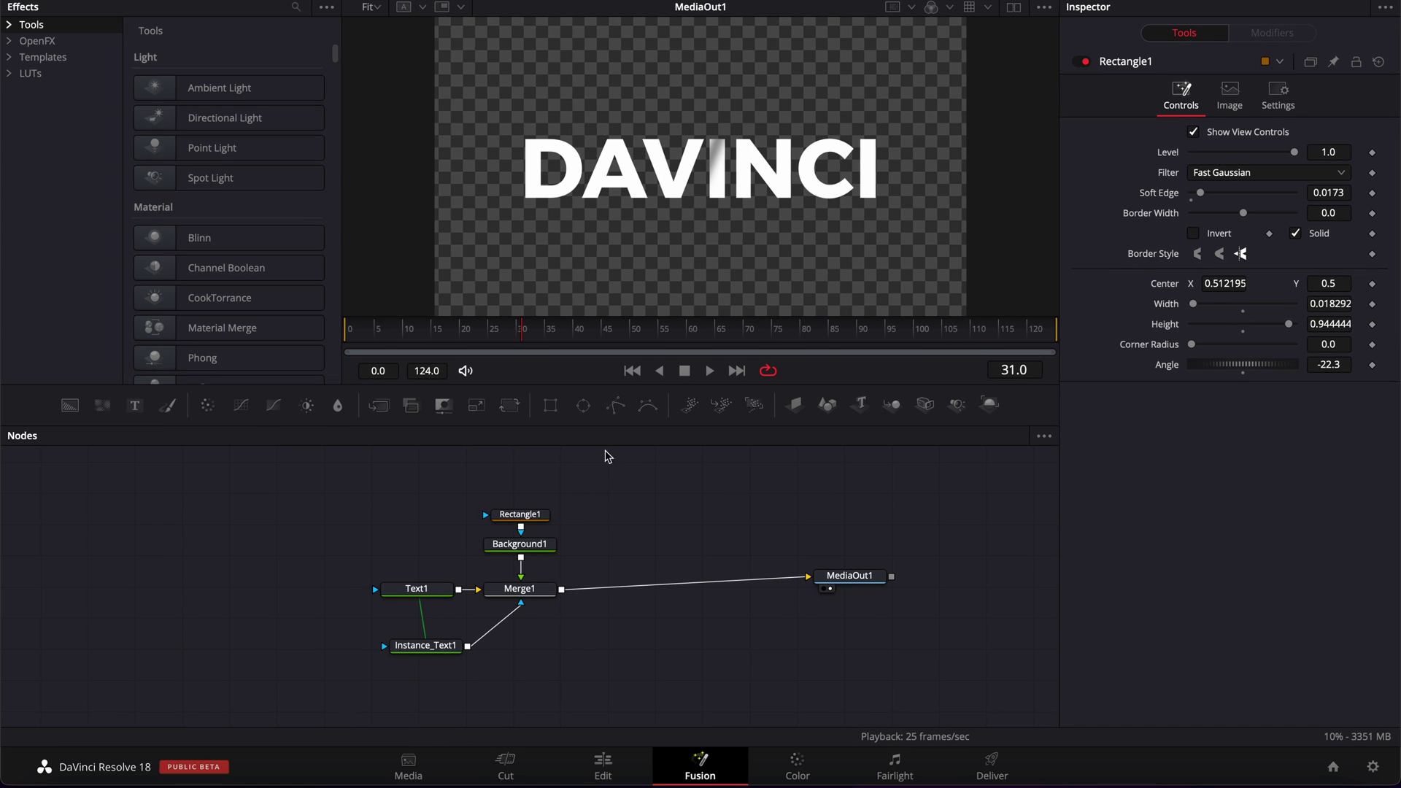
# Insert a Transform (Xf) node after Merge1 using the tool search for 'tran'
pyautogui.click(413, 589)
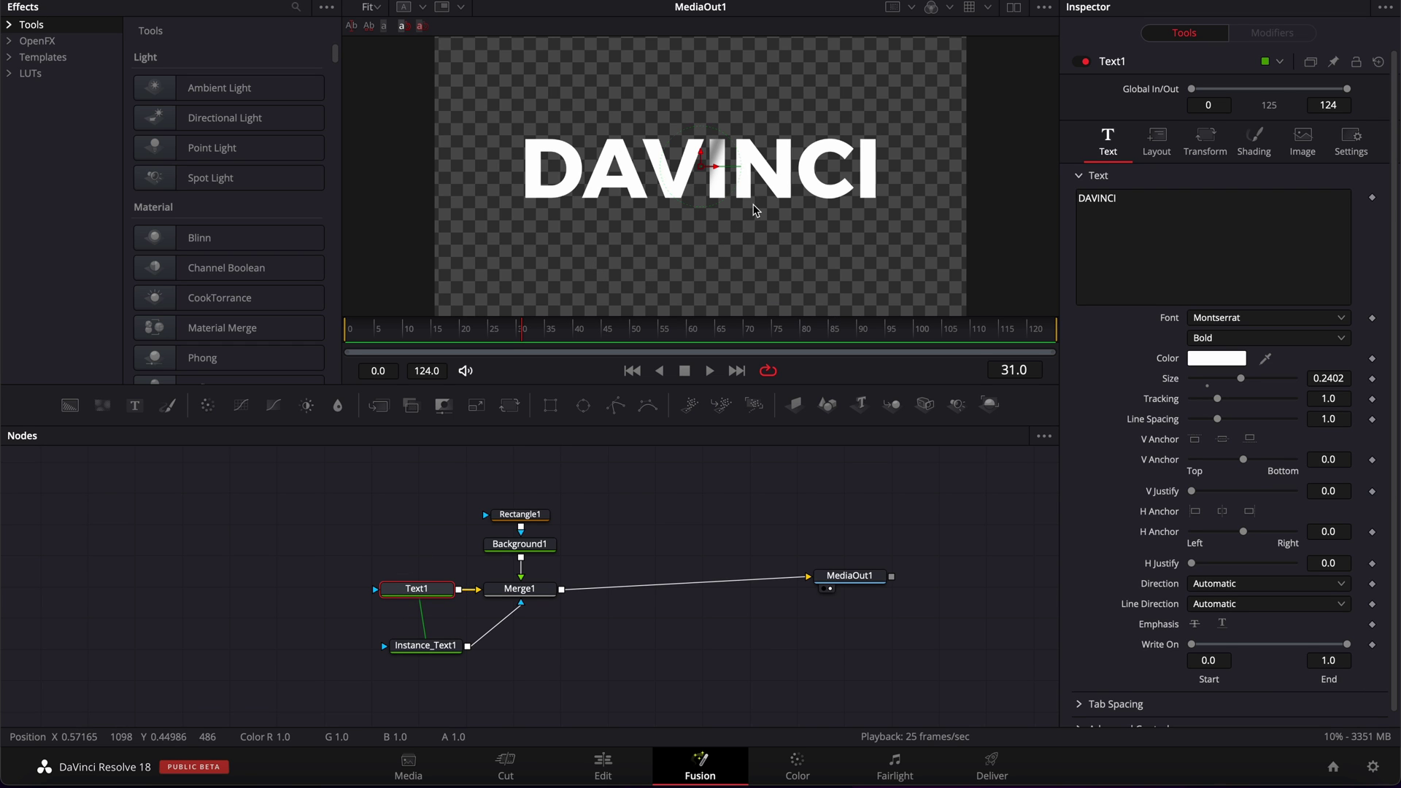
pyautogui.click(540, 597)
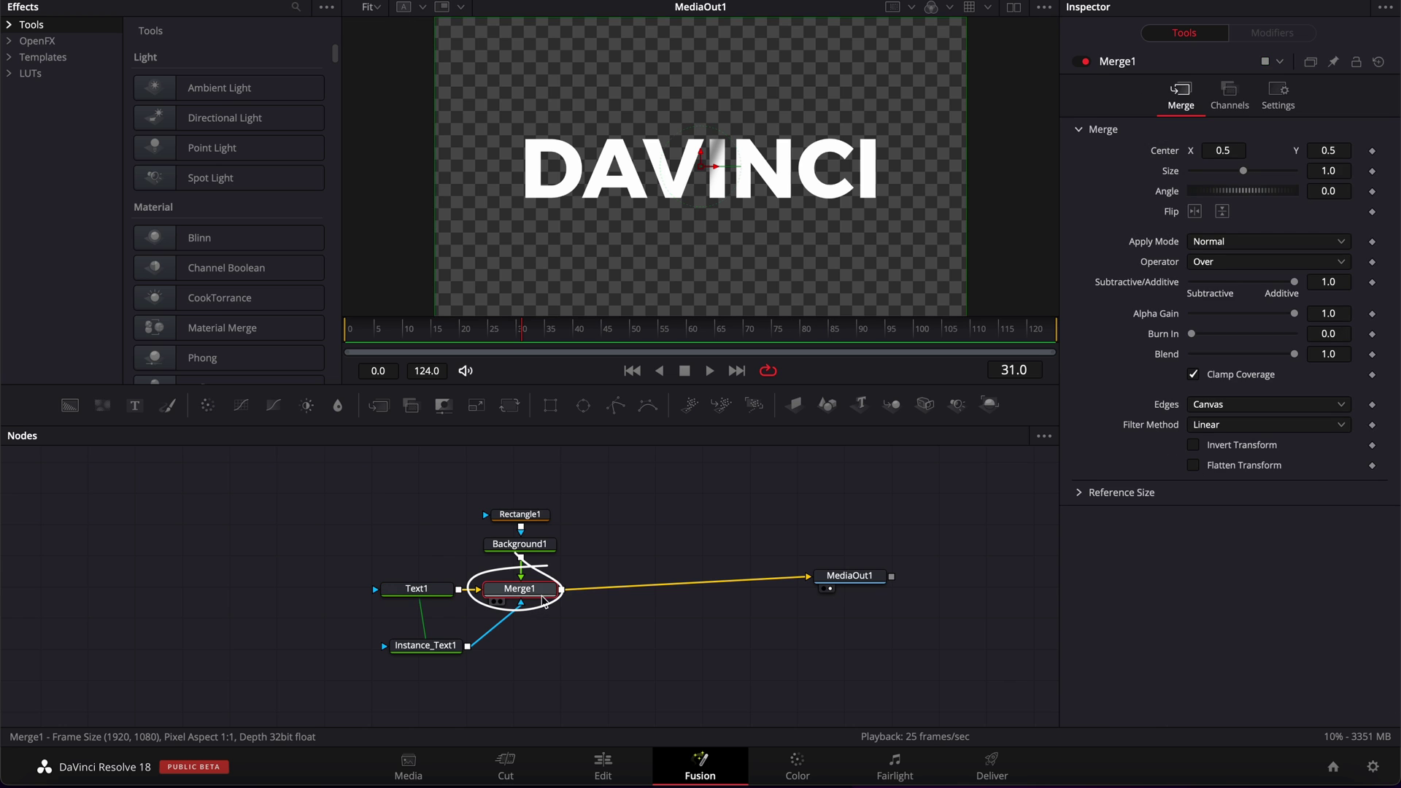
pyautogui.hotkey('shift', 'space')
pyautogui.write('tran')
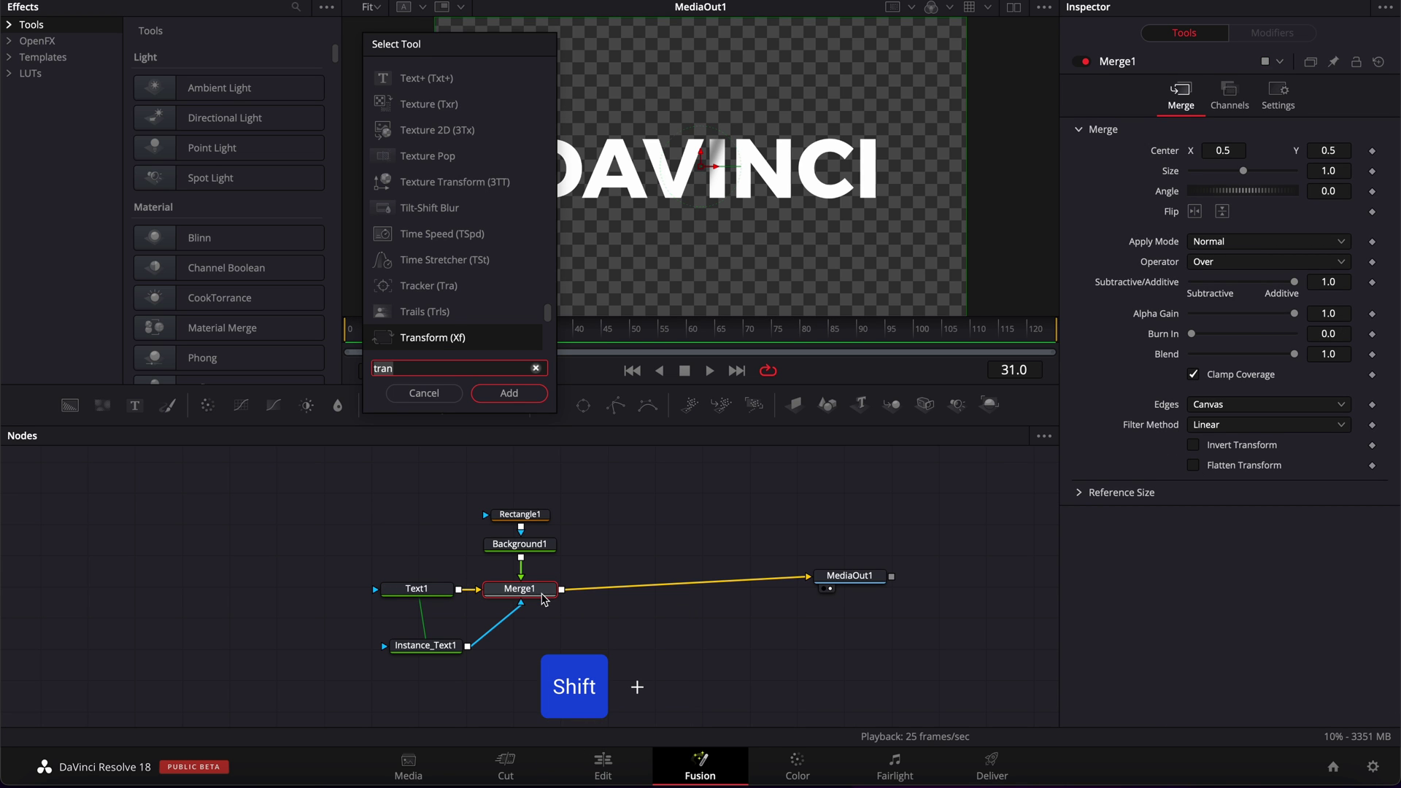
pyautogui.press('BackSpace')
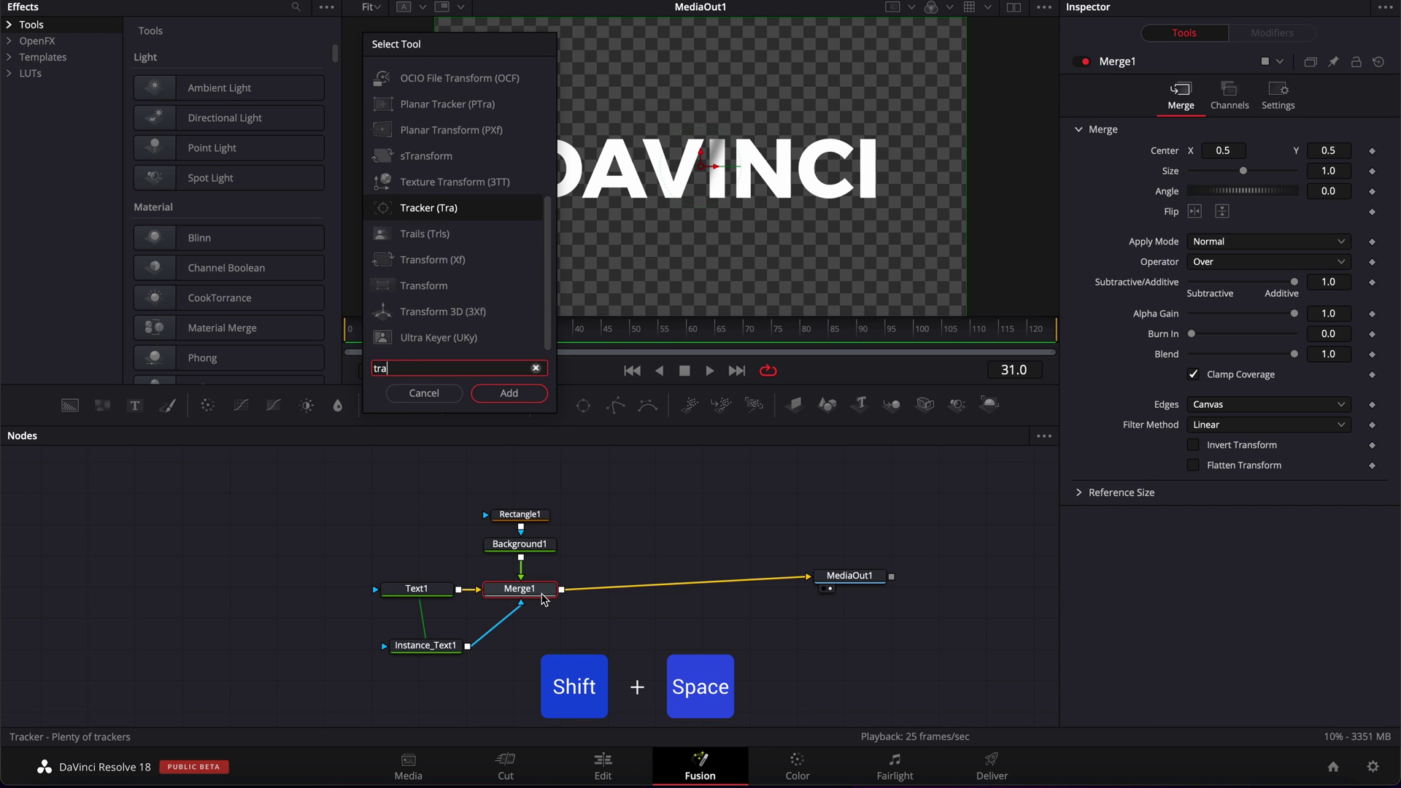
pyautogui.write('n')
pyautogui.press('Return')
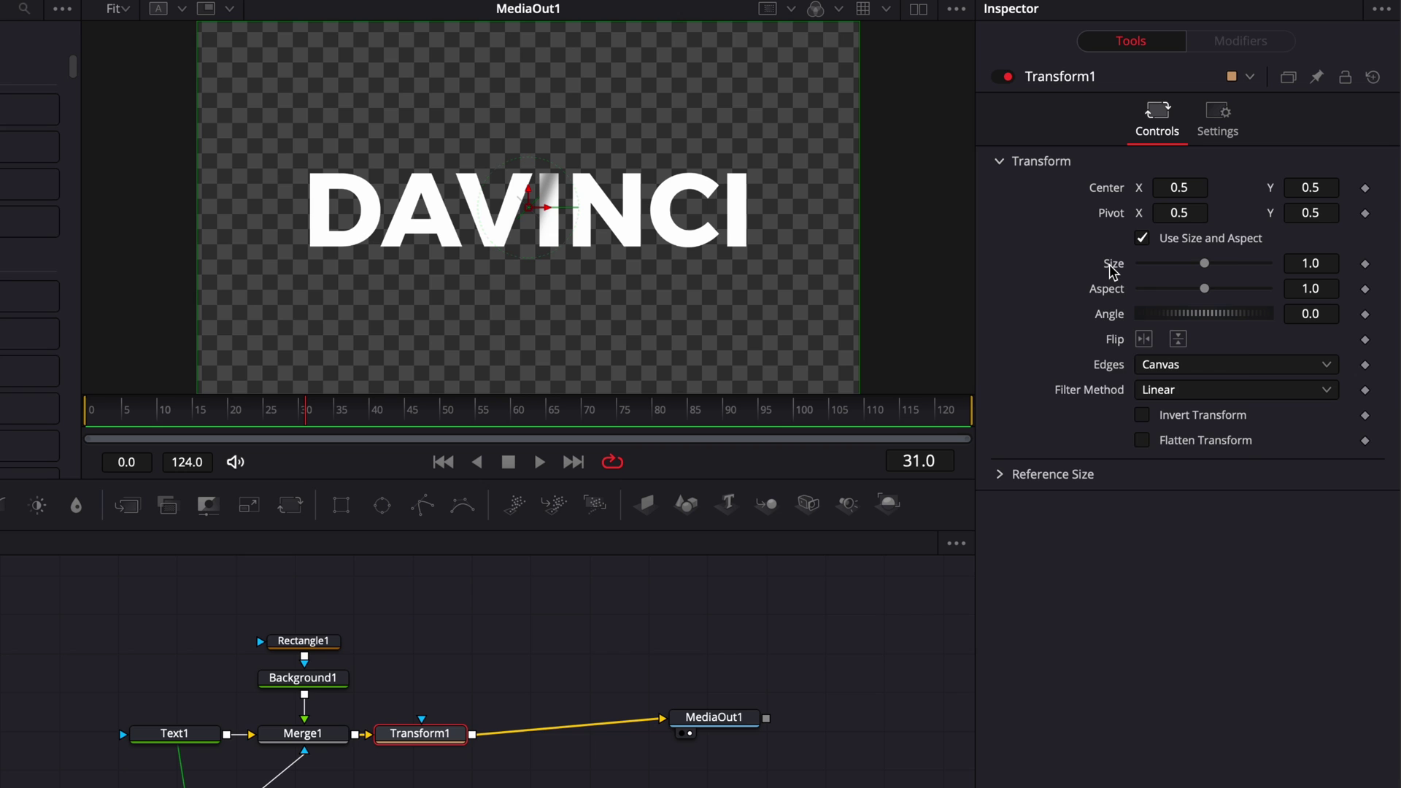
# Drive Transform1's Size with an Anim Curves modifier using Duration source and a Custom curve
pyautogui.rightClick(1114, 273)
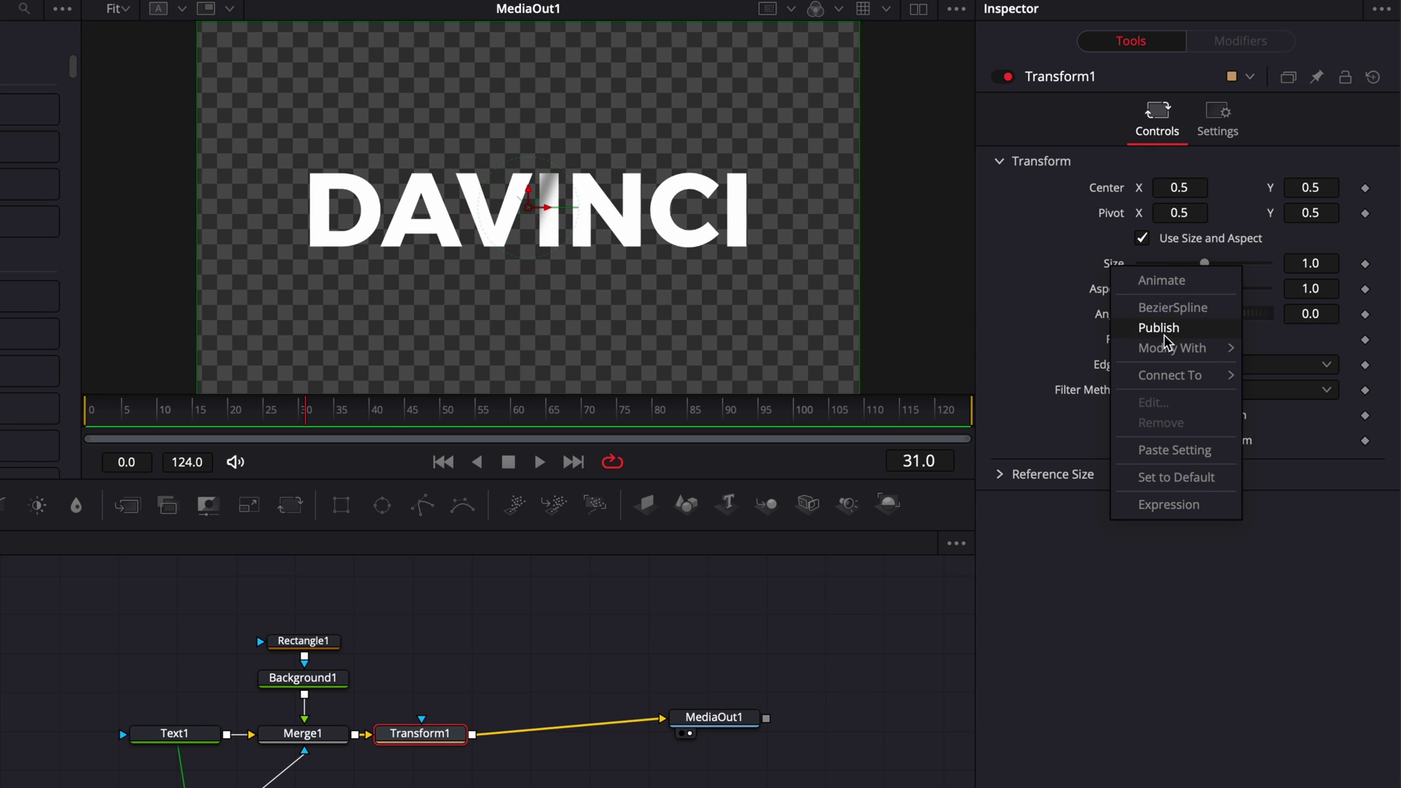
pyautogui.moveTo(1169, 350)
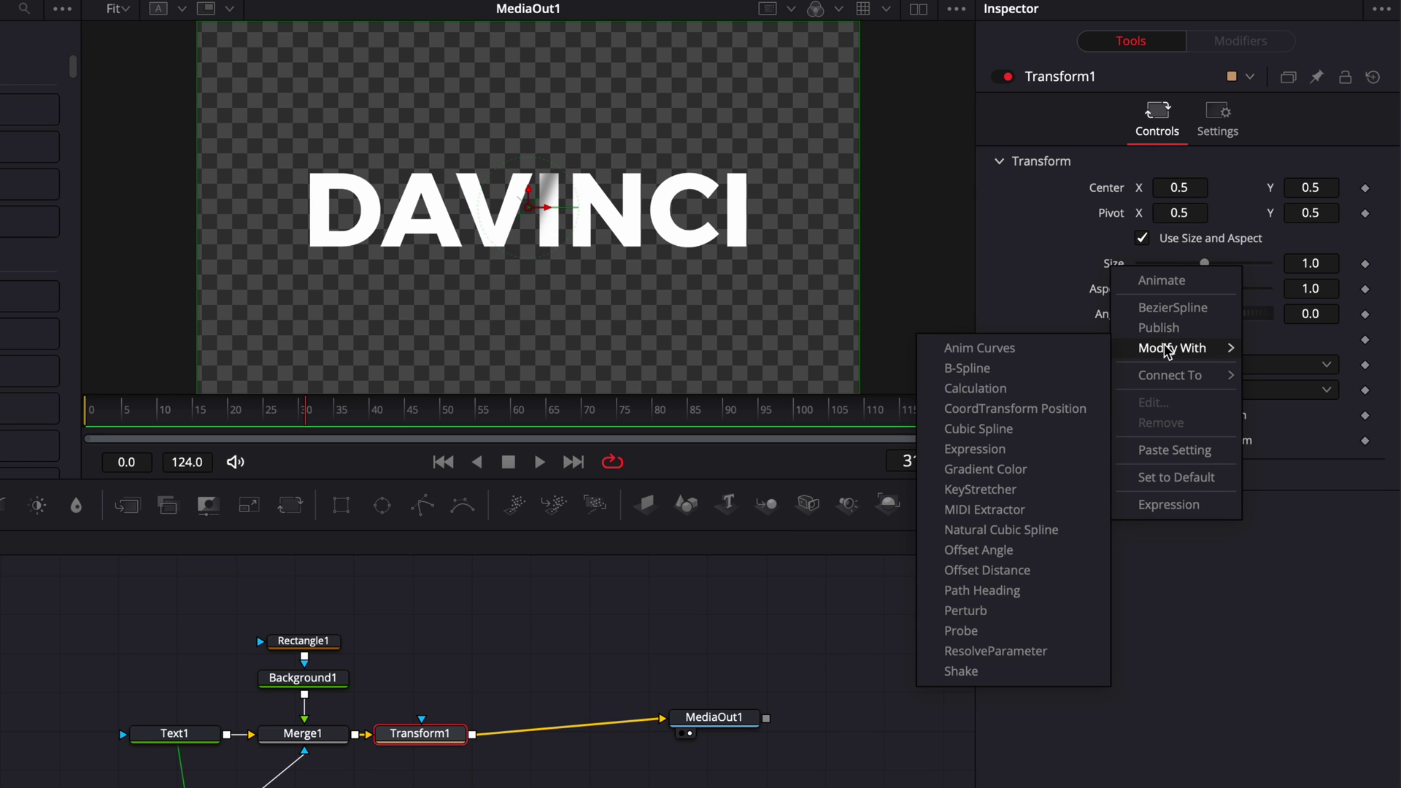
pyautogui.click(1015, 349)
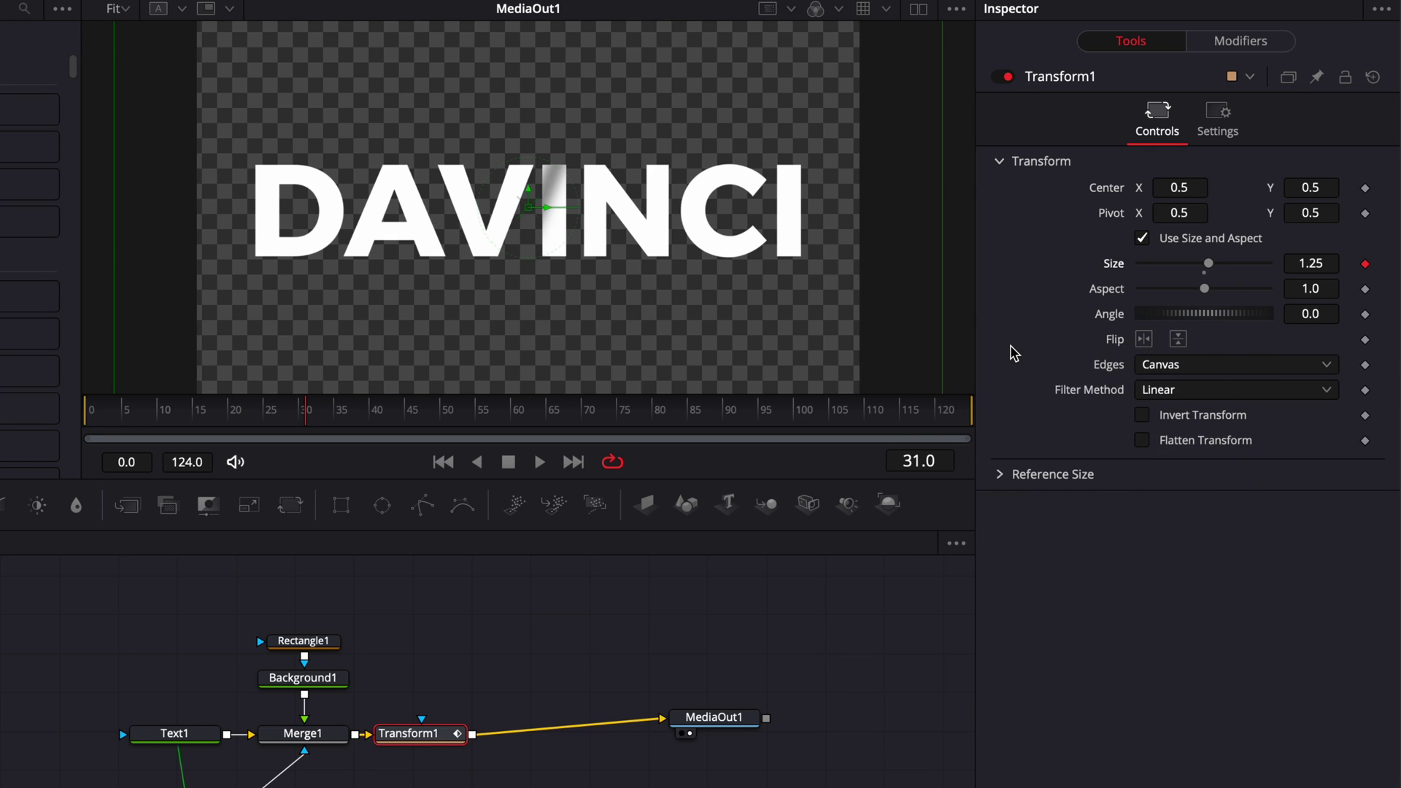
pyautogui.click(1232, 45)
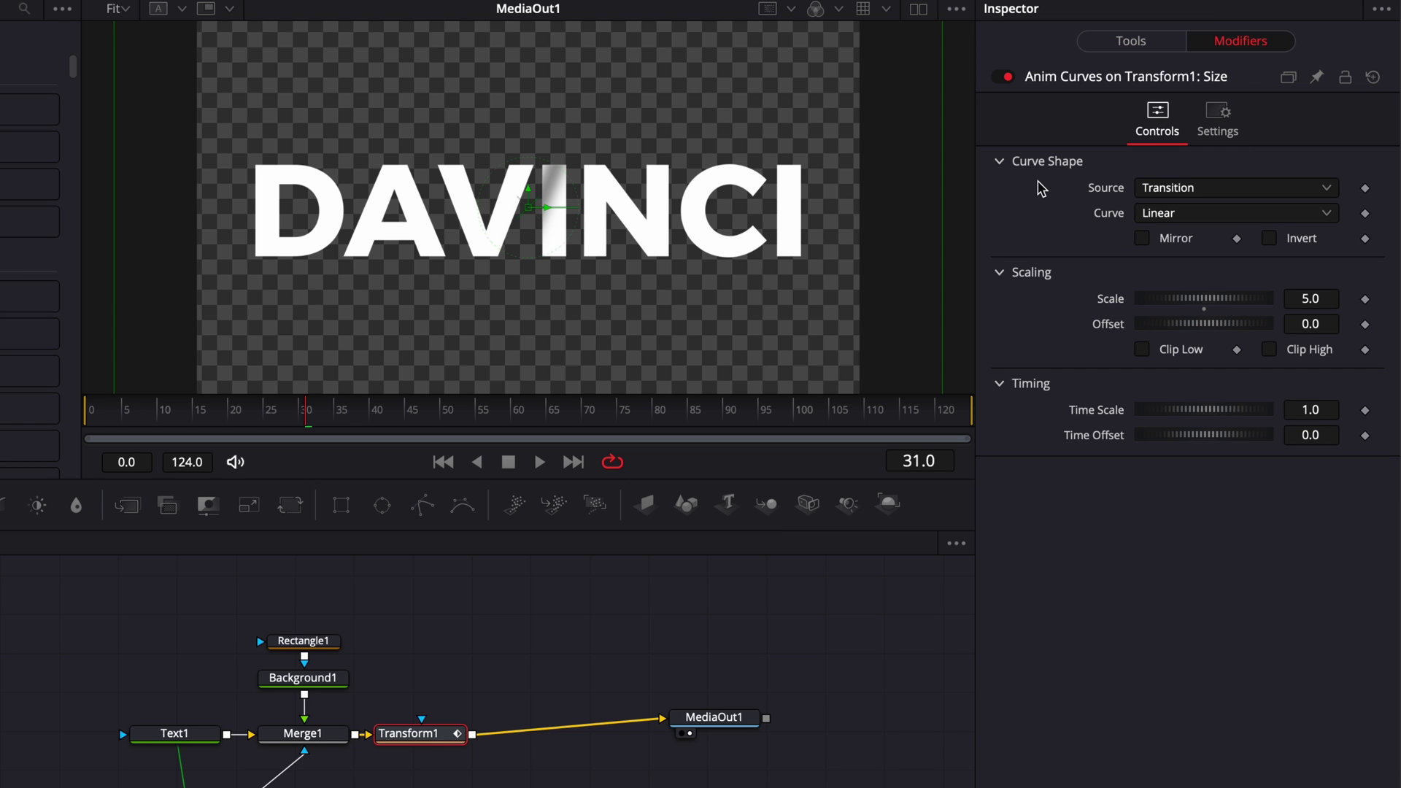
pyautogui.click(1191, 194)
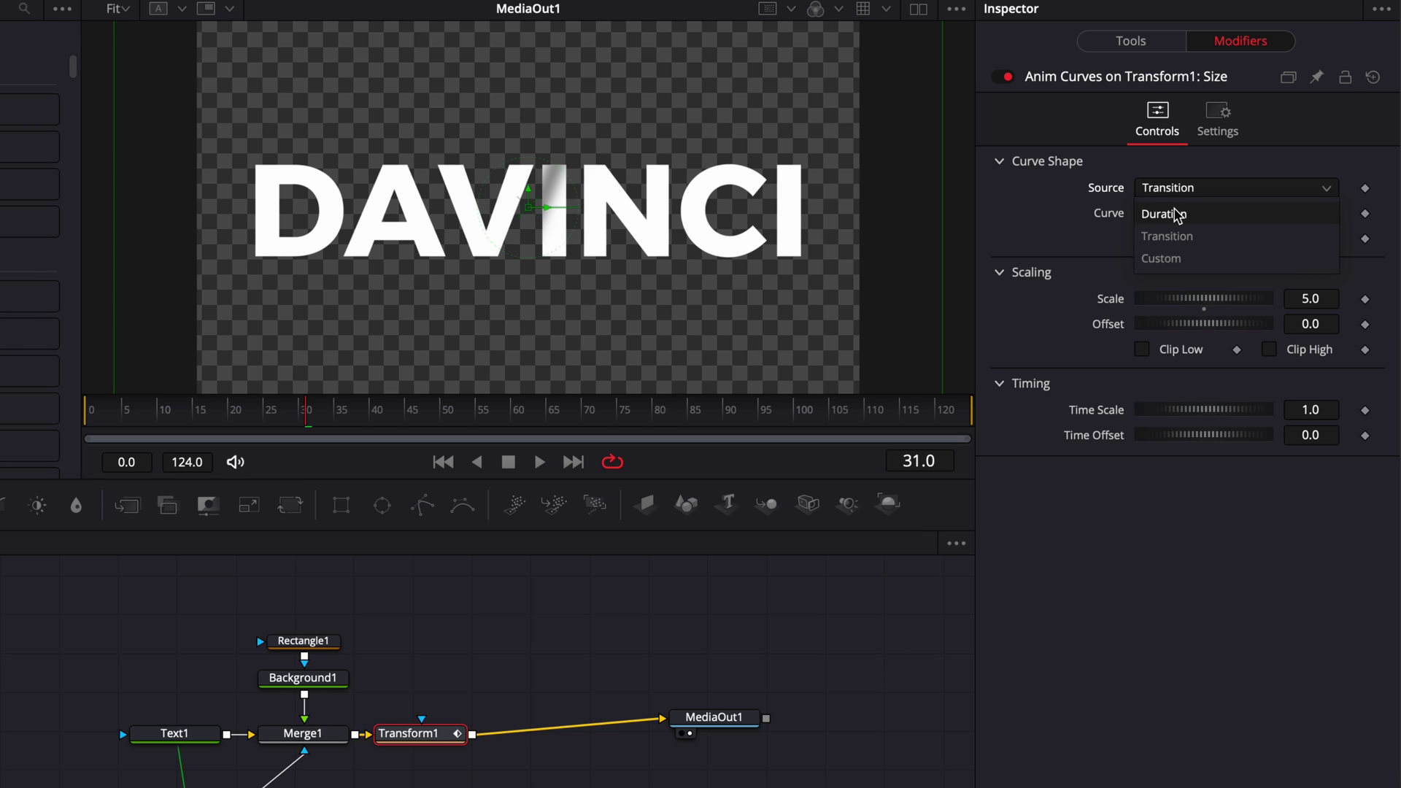
pyautogui.click(1176, 214)
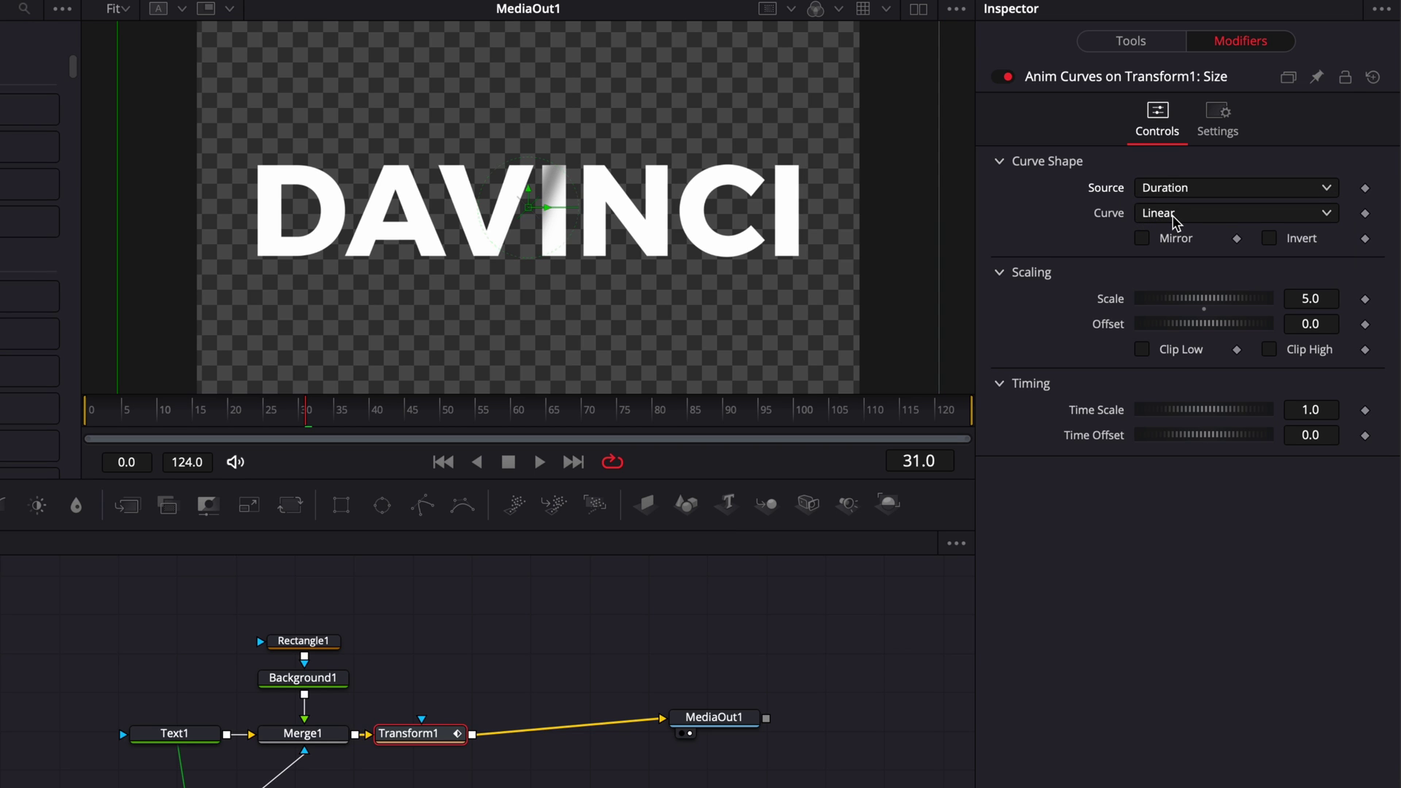
pyautogui.click(1176, 215)
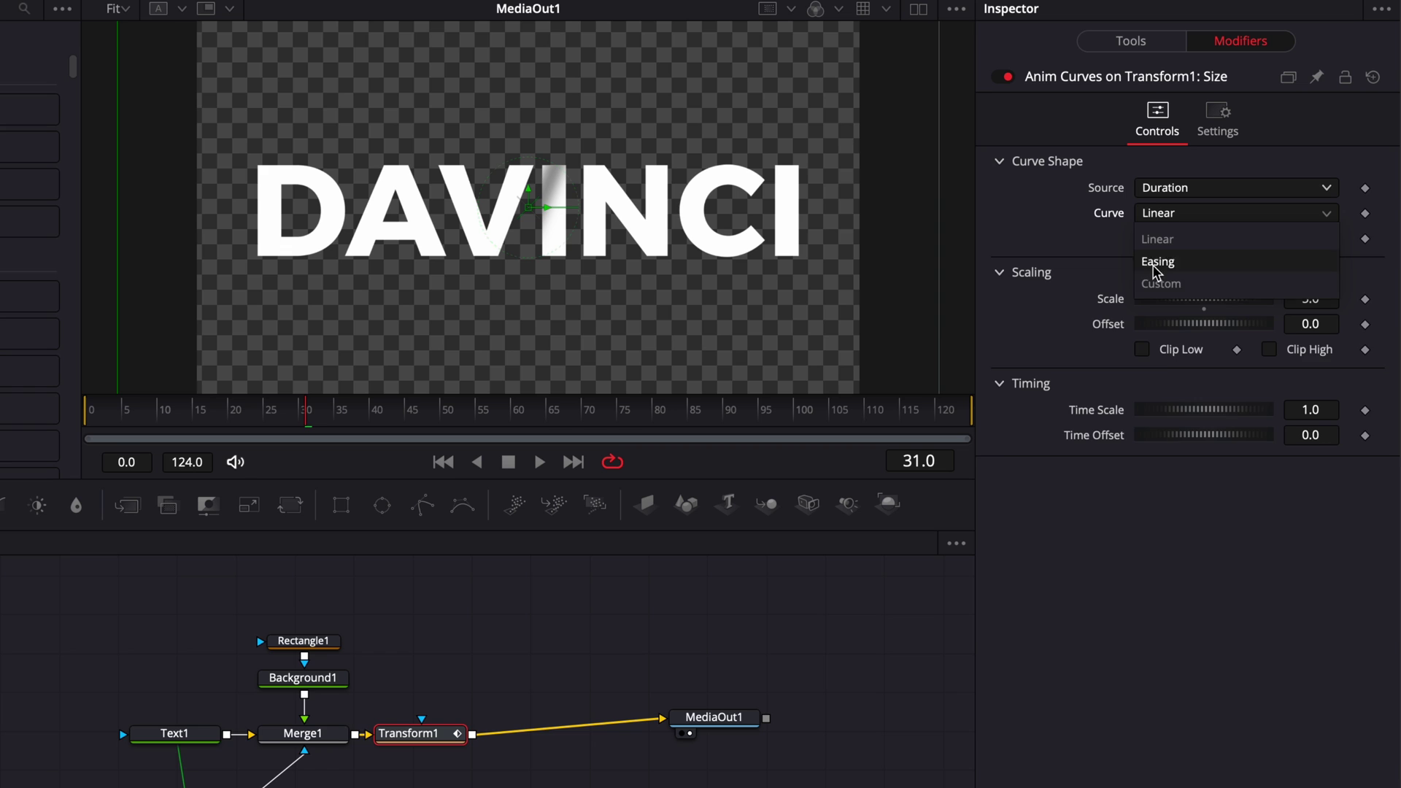
pyautogui.click(1153, 283)
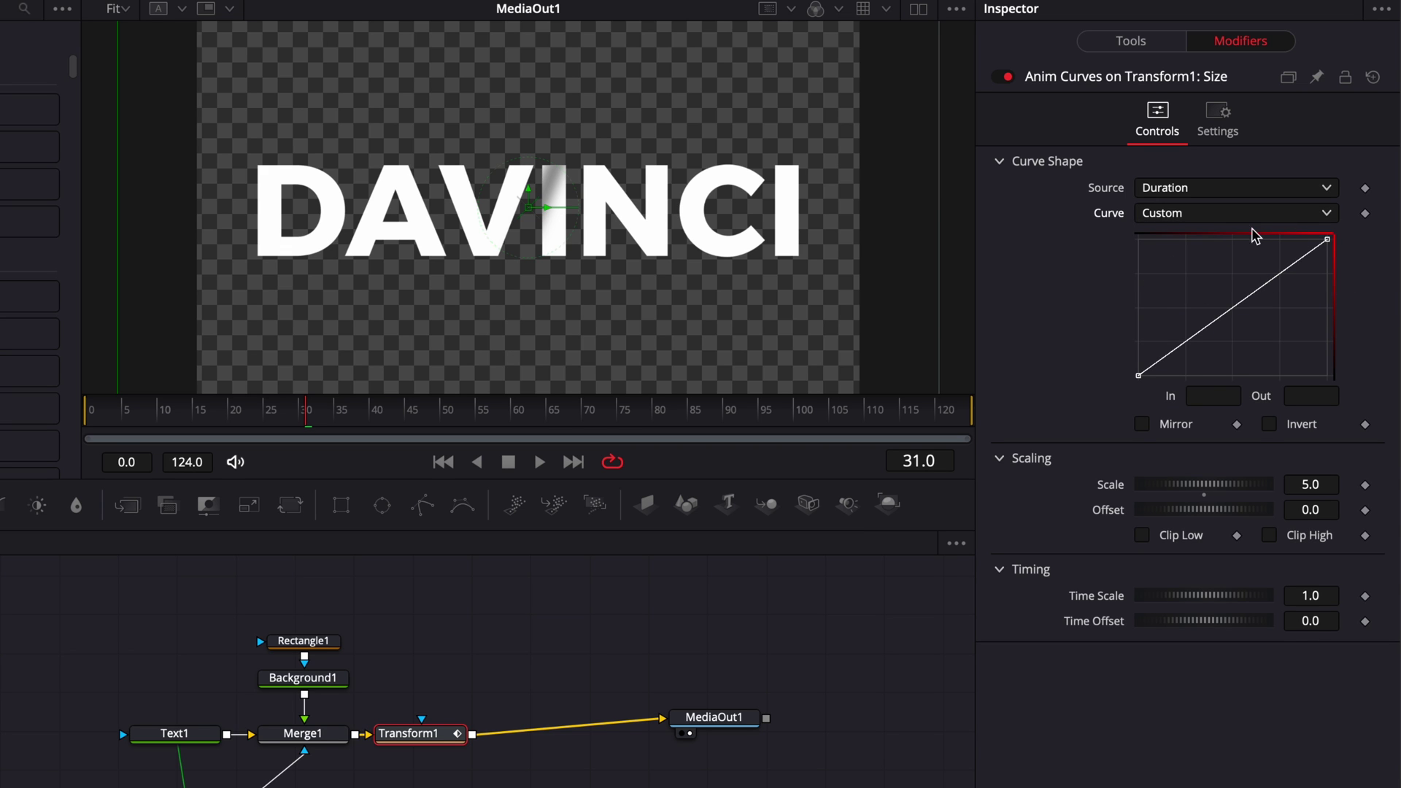
# Add two control points to the custom curve and pull its end point down to zero
pyautogui.click(985, 2)
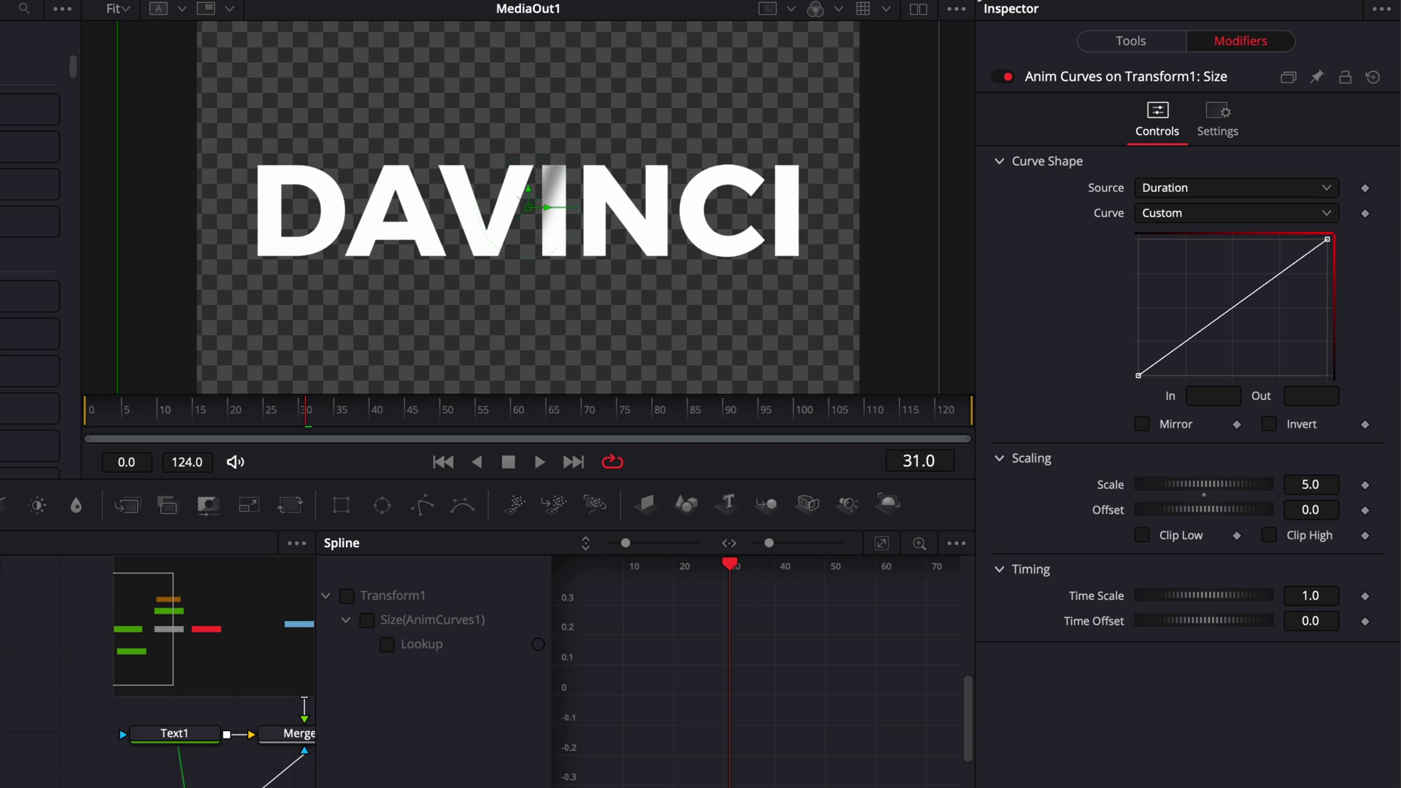
pyautogui.click(985, 2)
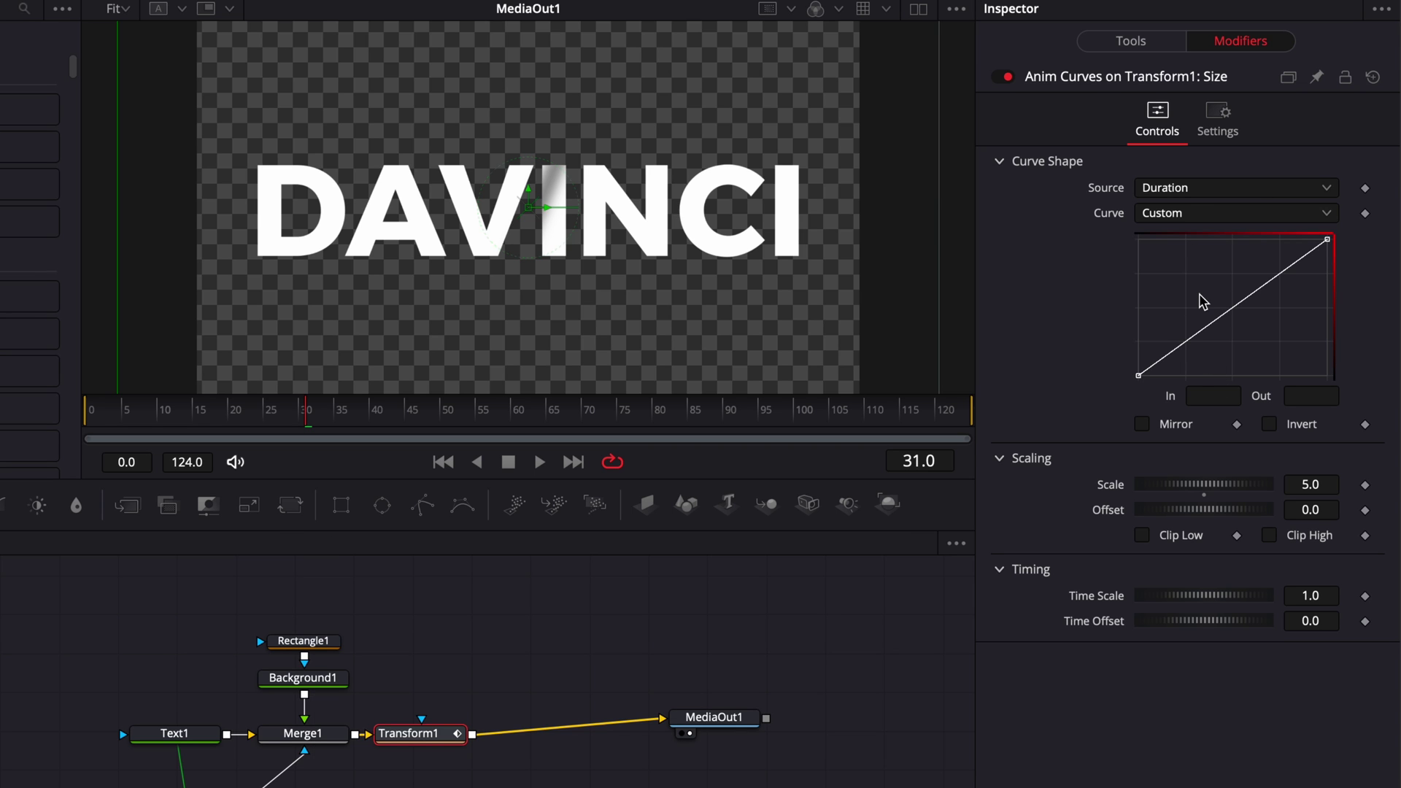
pyautogui.click(1186, 344)
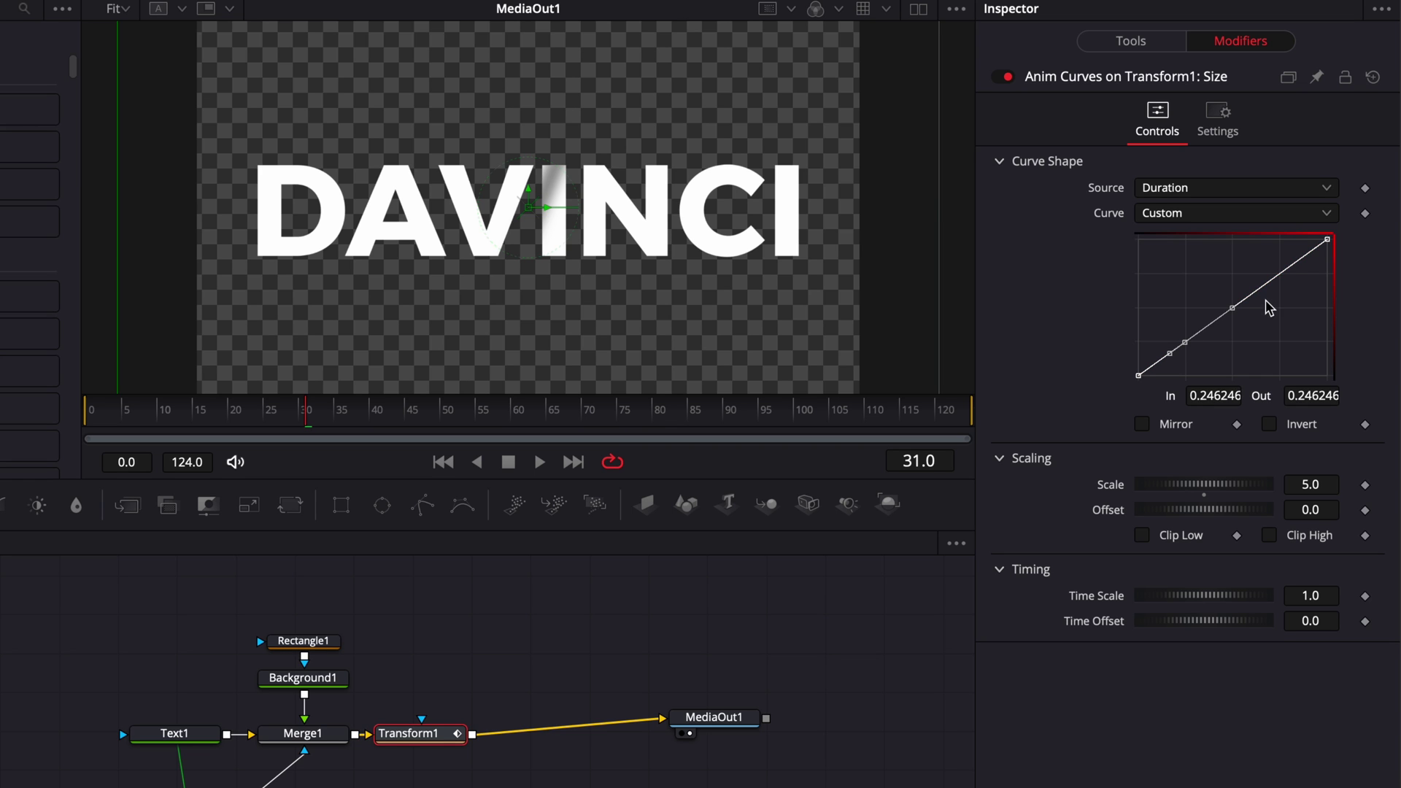
pyautogui.click(1276, 278)
pyautogui.moveTo(1327, 241); pyautogui.dragTo(1328, 378)
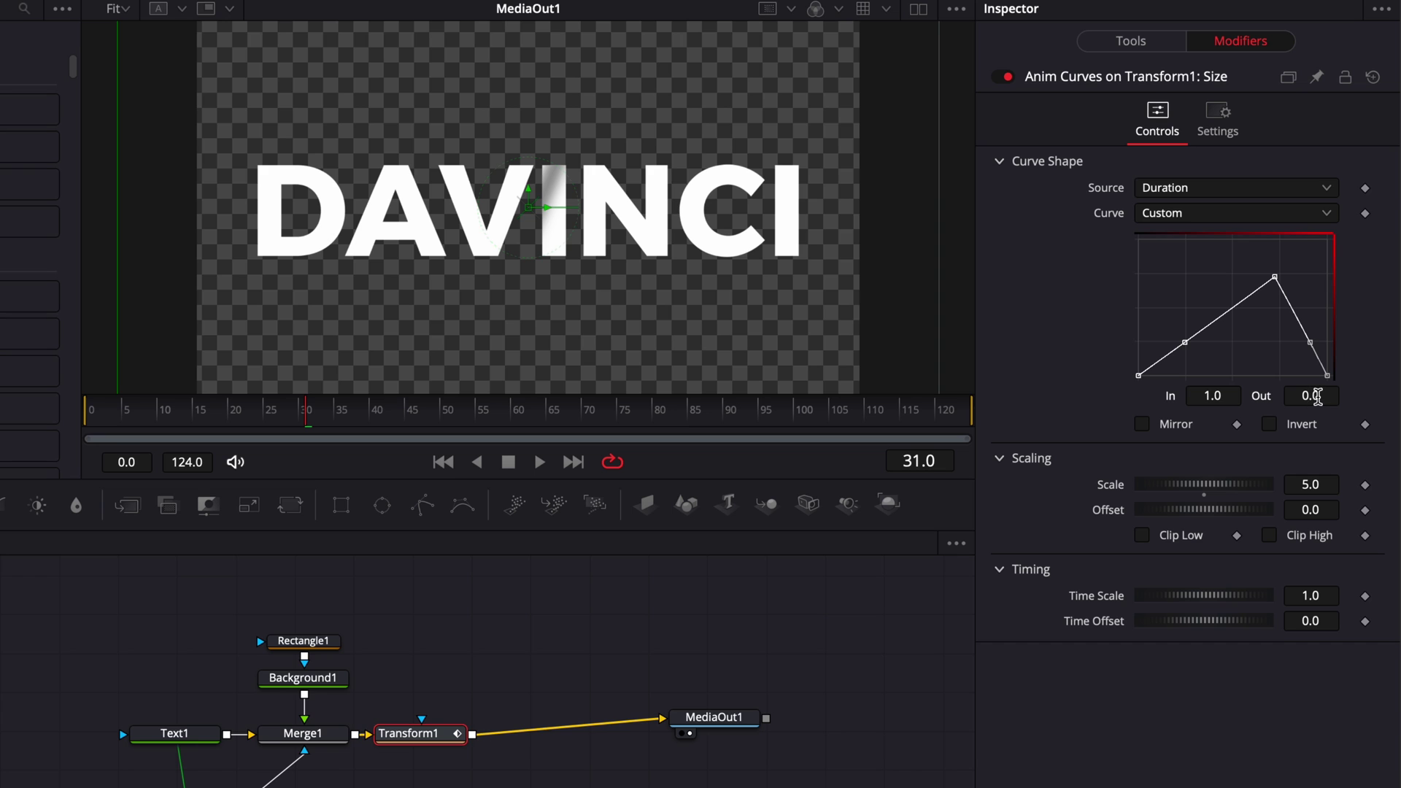
# Set the lower curve point to In 0 and Out 0.2
pyautogui.click(1186, 345)
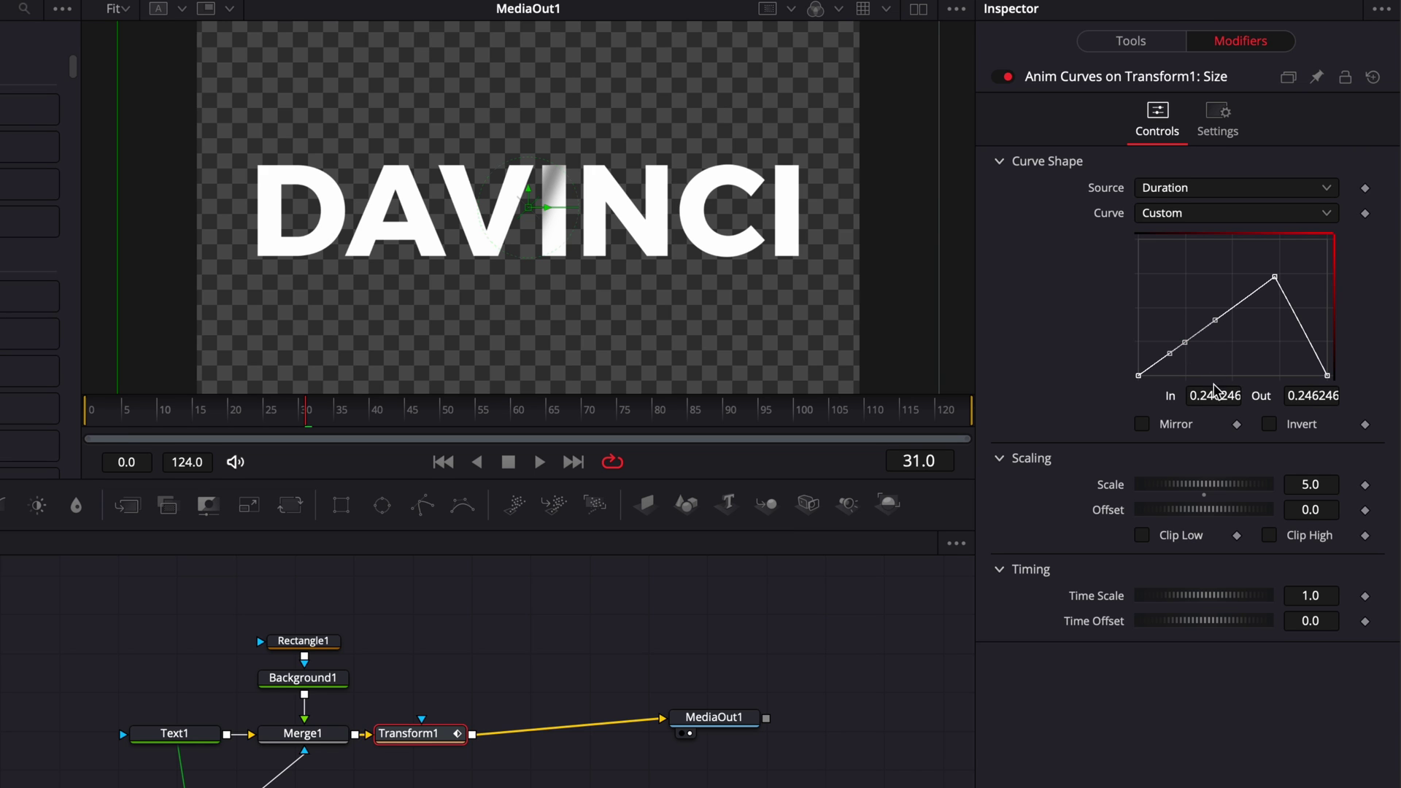
pyautogui.click(1217, 396)
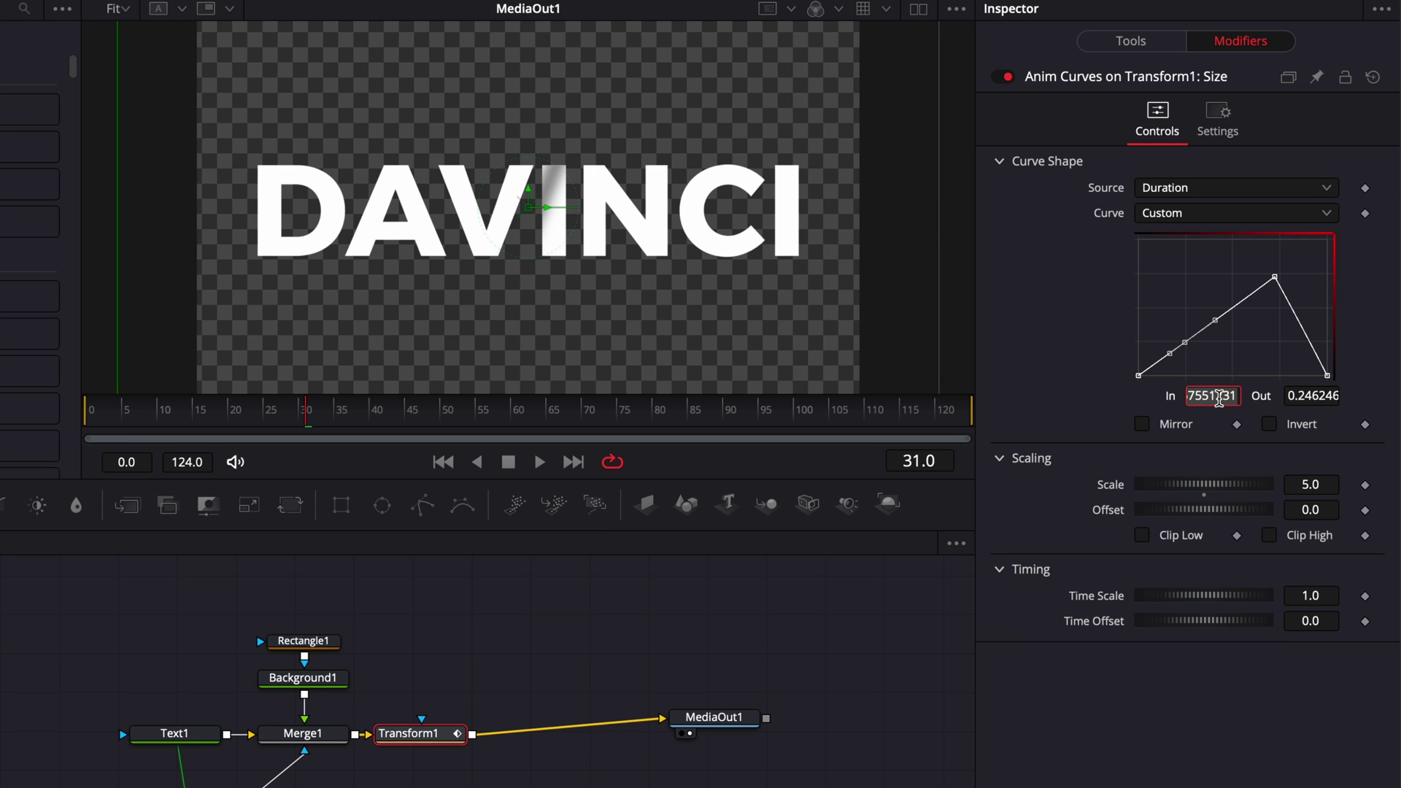
pyautogui.write('0.15')
pyautogui.press('Tab')
pyautogui.press('BackSpace')
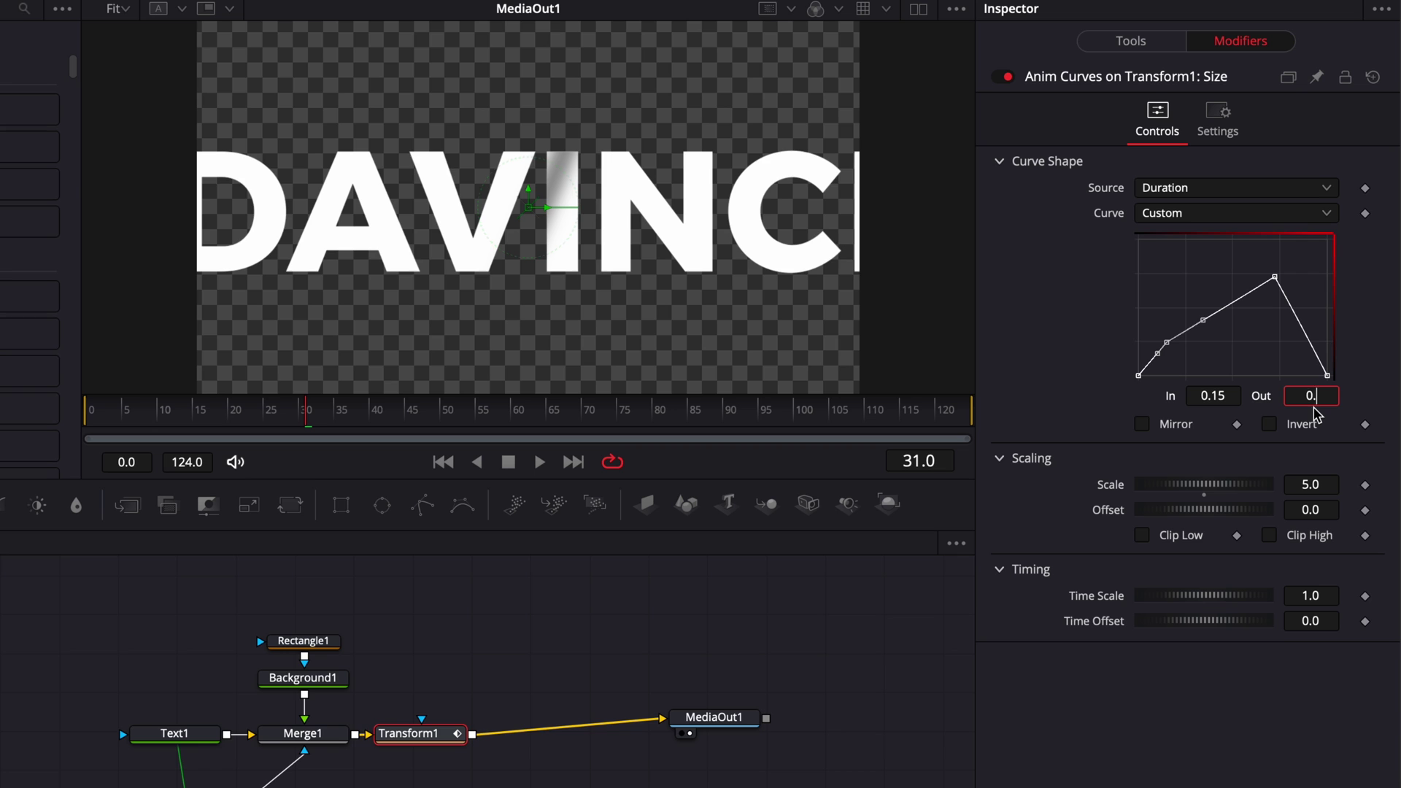
pyautogui.write('0.2')
pyautogui.press('Return')
# Set the peak curve point's value to 0.85 and play the size animation from the start
pyautogui.click(1275, 277)
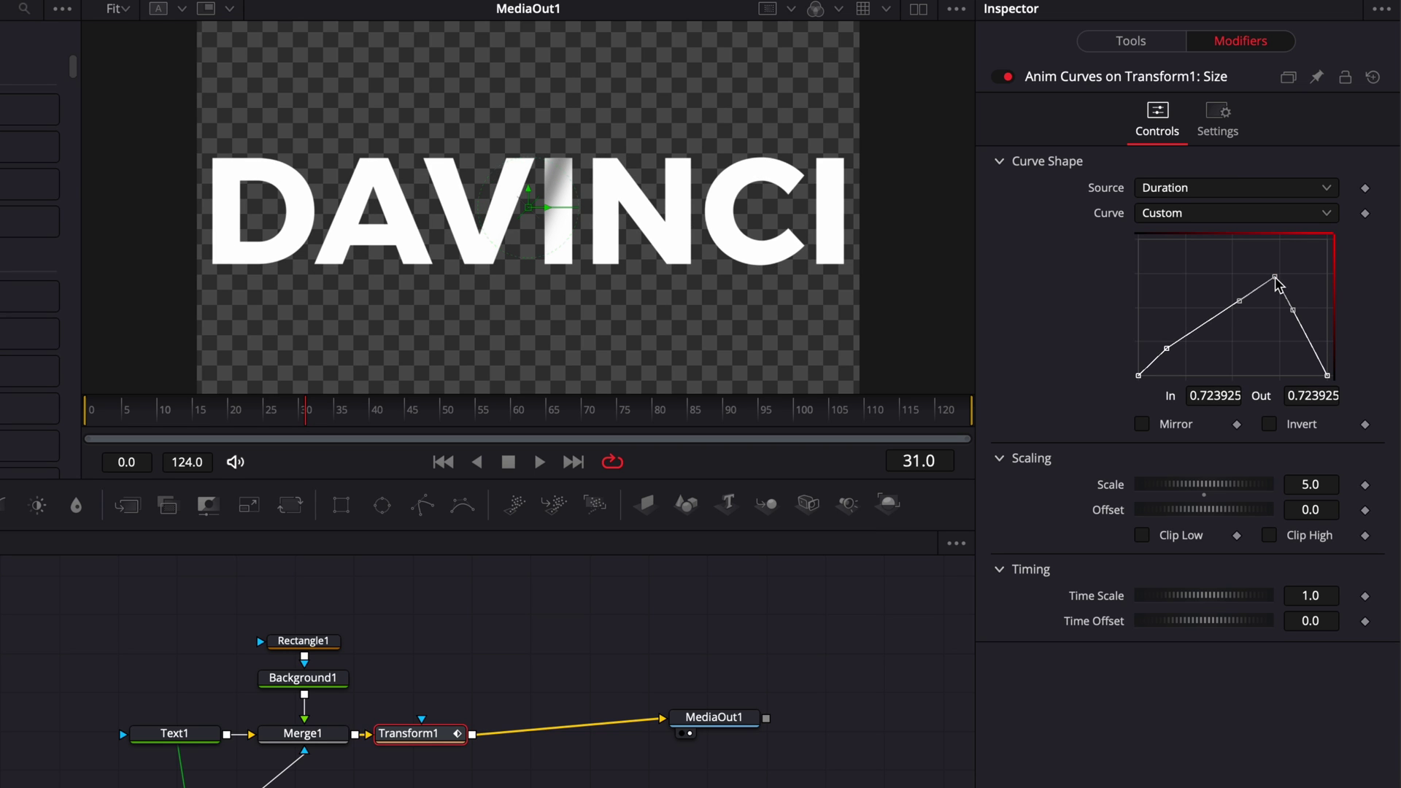
pyautogui.click(1217, 395)
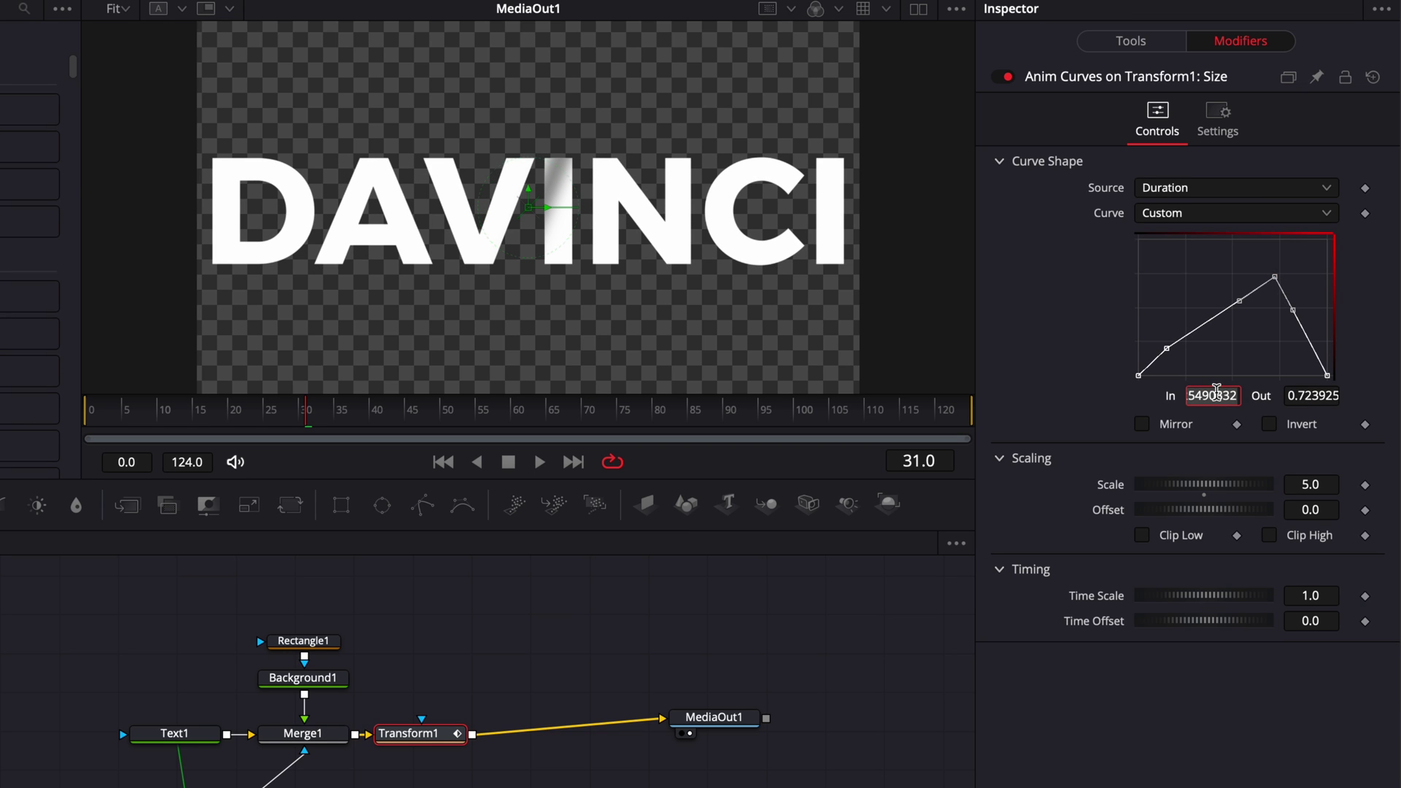
pyautogui.write('0.85')
pyautogui.press('Tab')
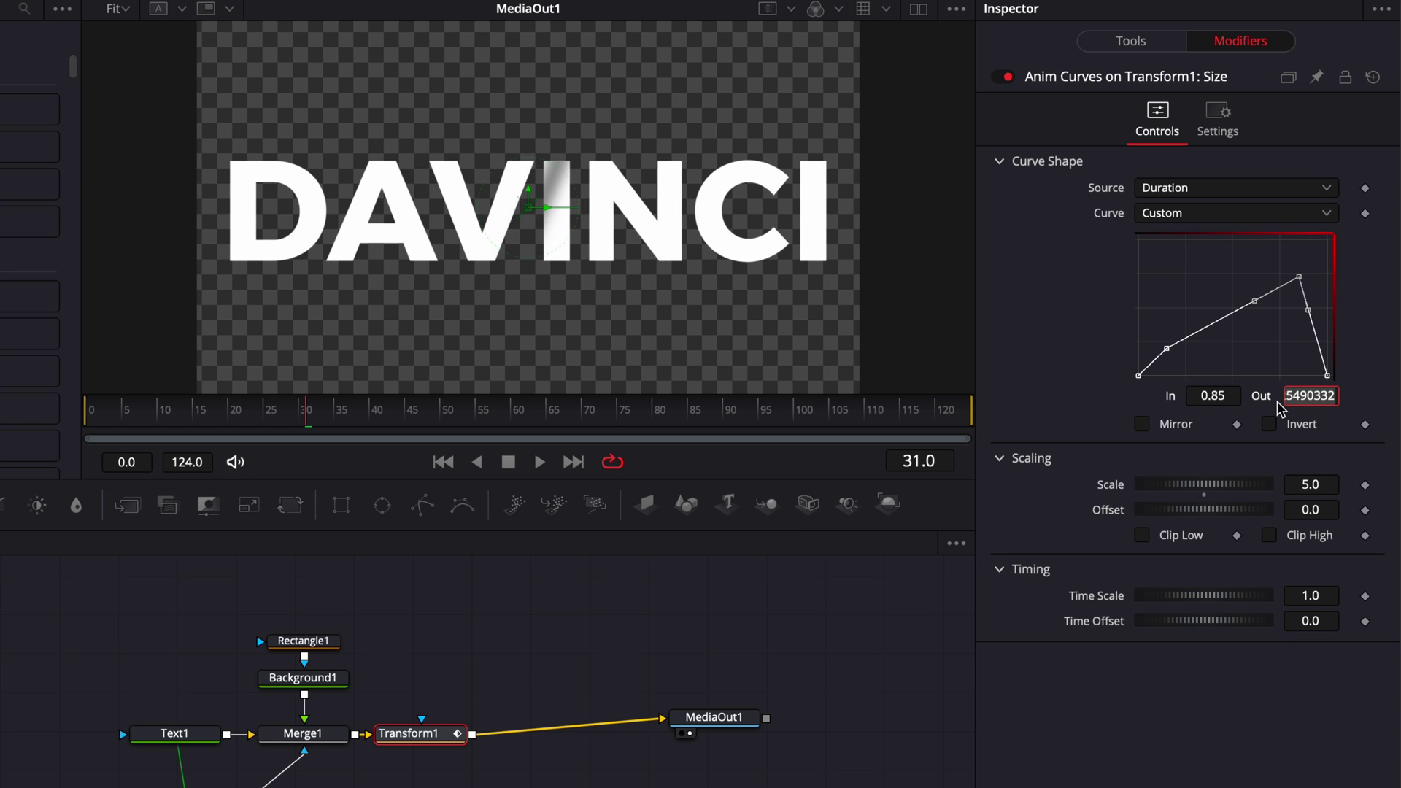
pyautogui.write('0.23')
pyautogui.press('Tab')
pyautogui.press('Home')
pyautogui.press('space')
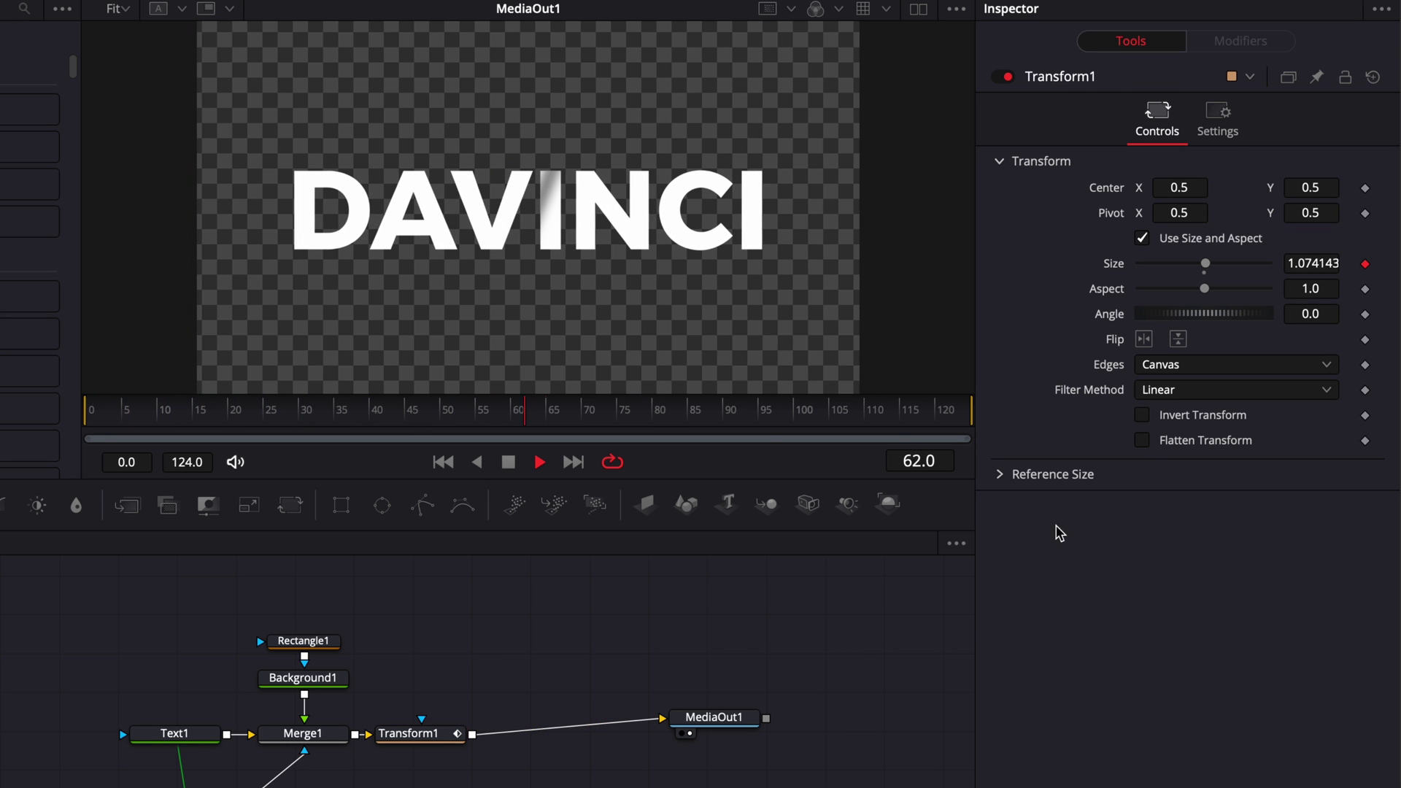
# Smooth the first two Size curve points and strengthen their ease at the start
pyautogui.press('space')
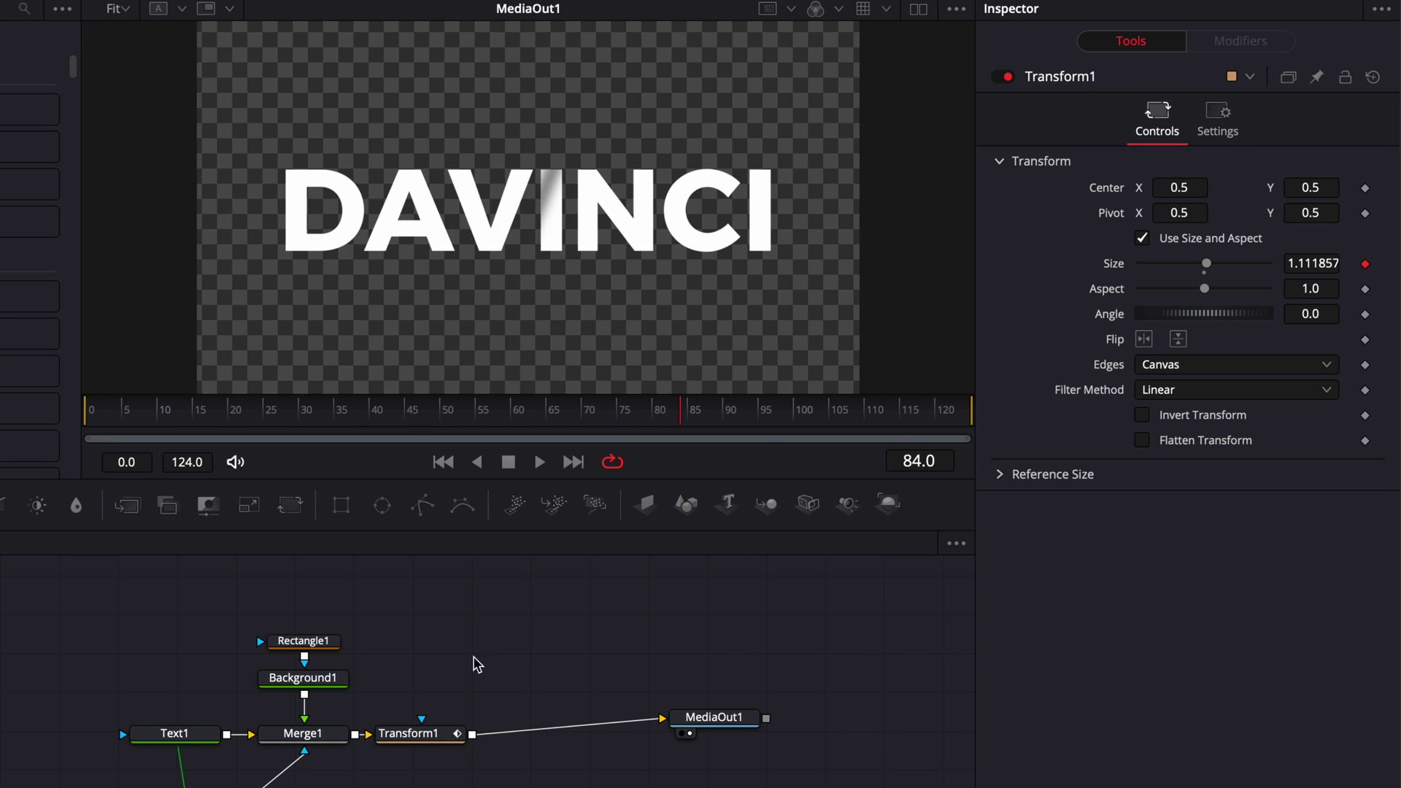
pyautogui.click(407, 732)
pyautogui.click(1229, 44)
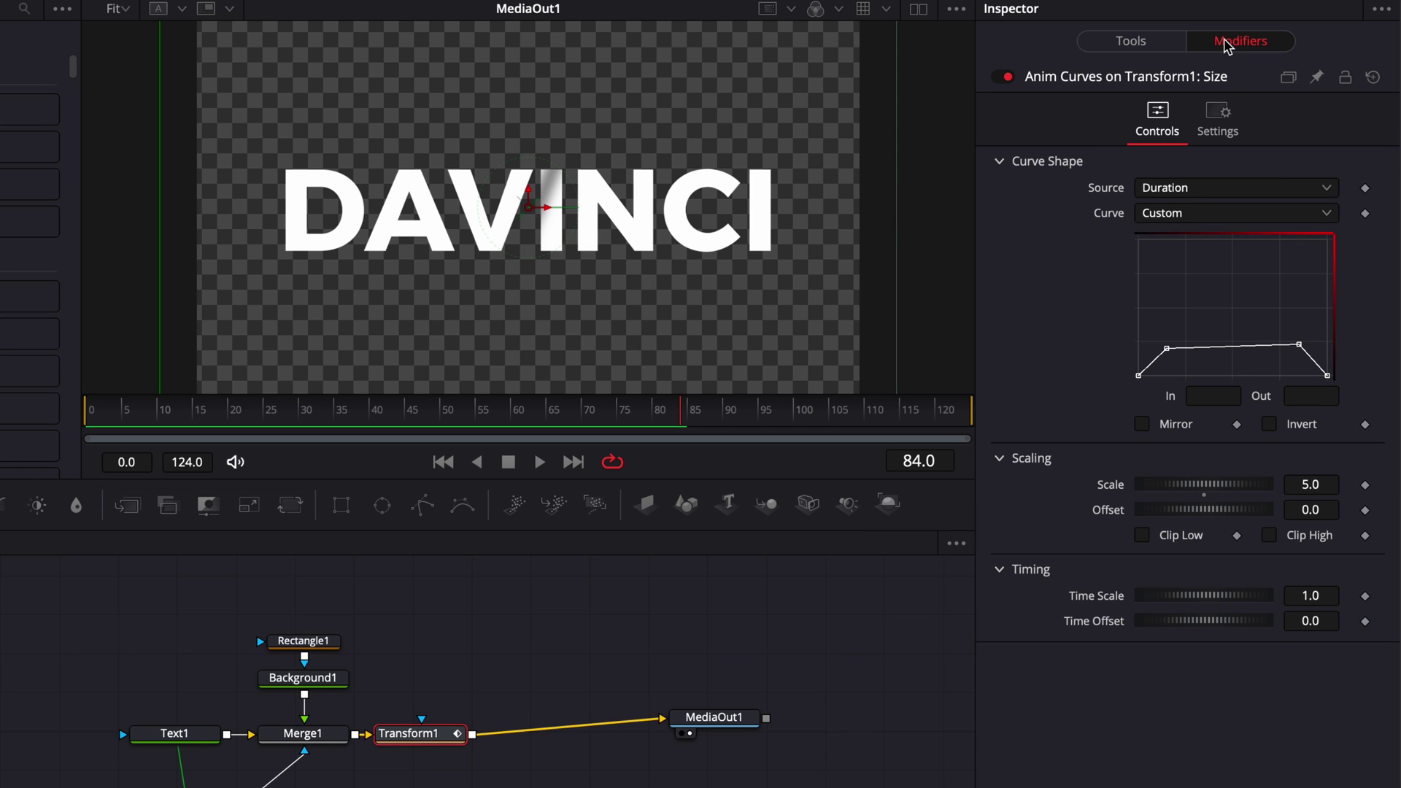
pyautogui.moveTo(1191, 327); pyautogui.dragTo(1134, 386)
pyautogui.press('s')
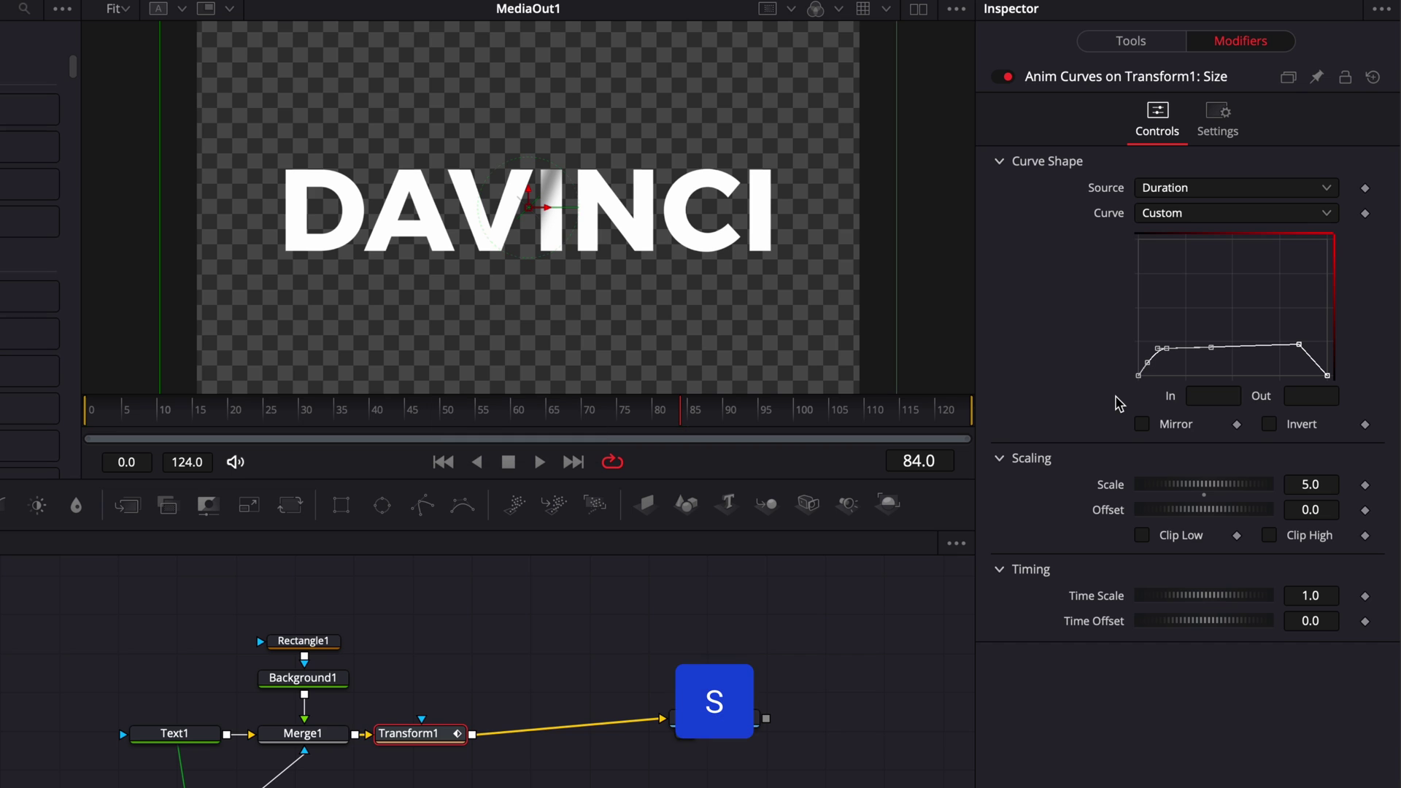
pyautogui.press('t')
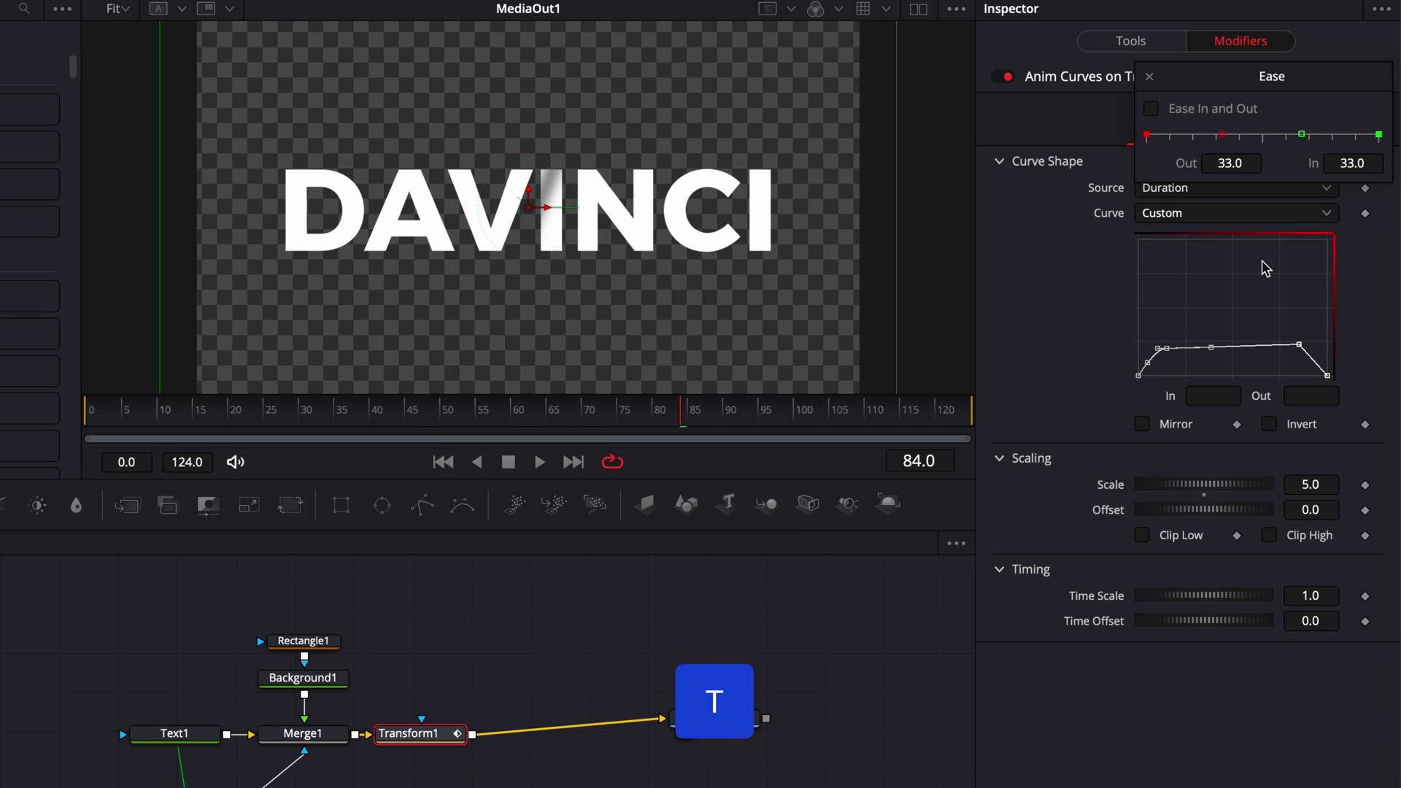
pyautogui.moveTo(1304, 139); pyautogui.dragTo(1187, 140)
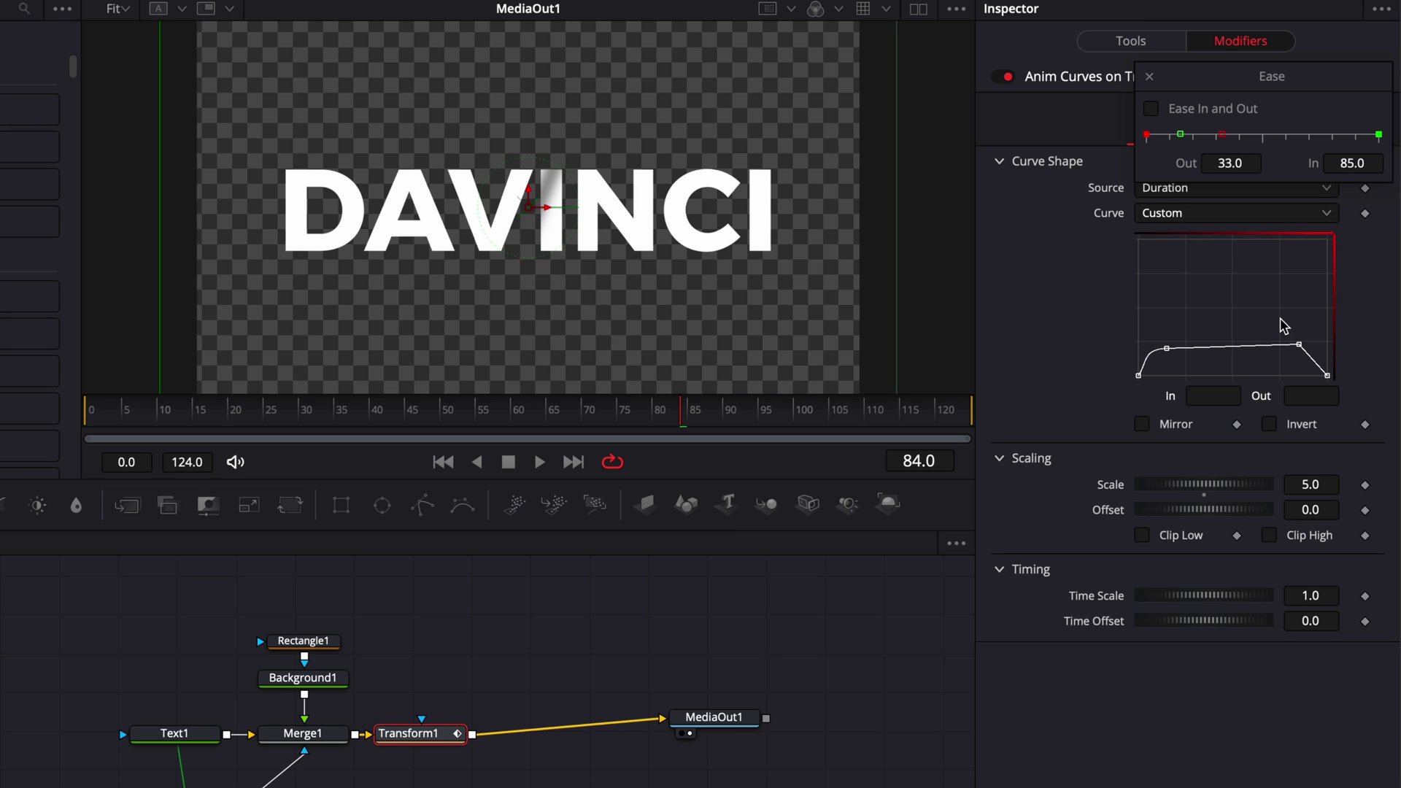
# Smooth and ease out the peak and end points, then play the animation back
pyautogui.moveTo(1284, 326); pyautogui.dragTo(1351, 394)
pyautogui.press('s')
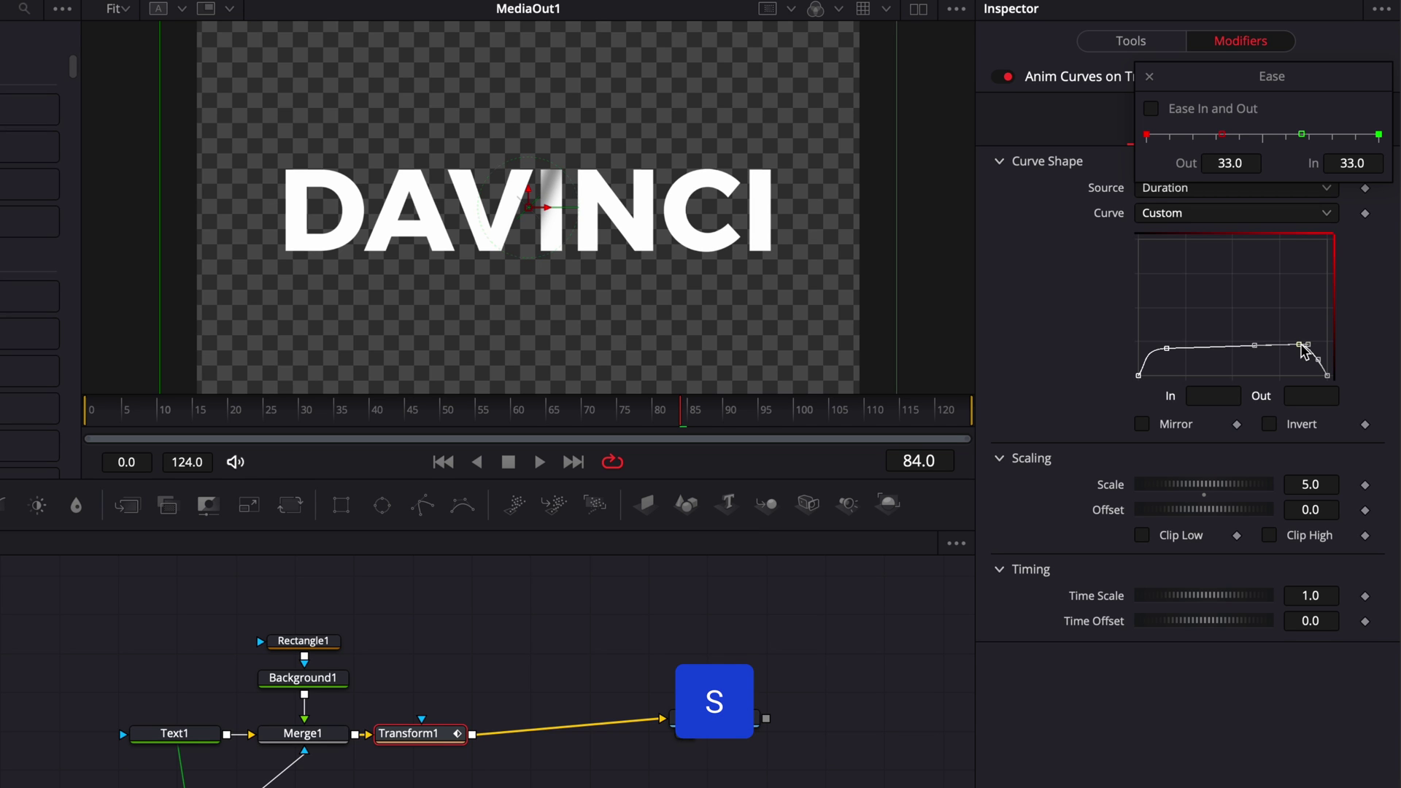
pyautogui.moveTo(1224, 137); pyautogui.dragTo(1349, 153)
pyautogui.press('space')
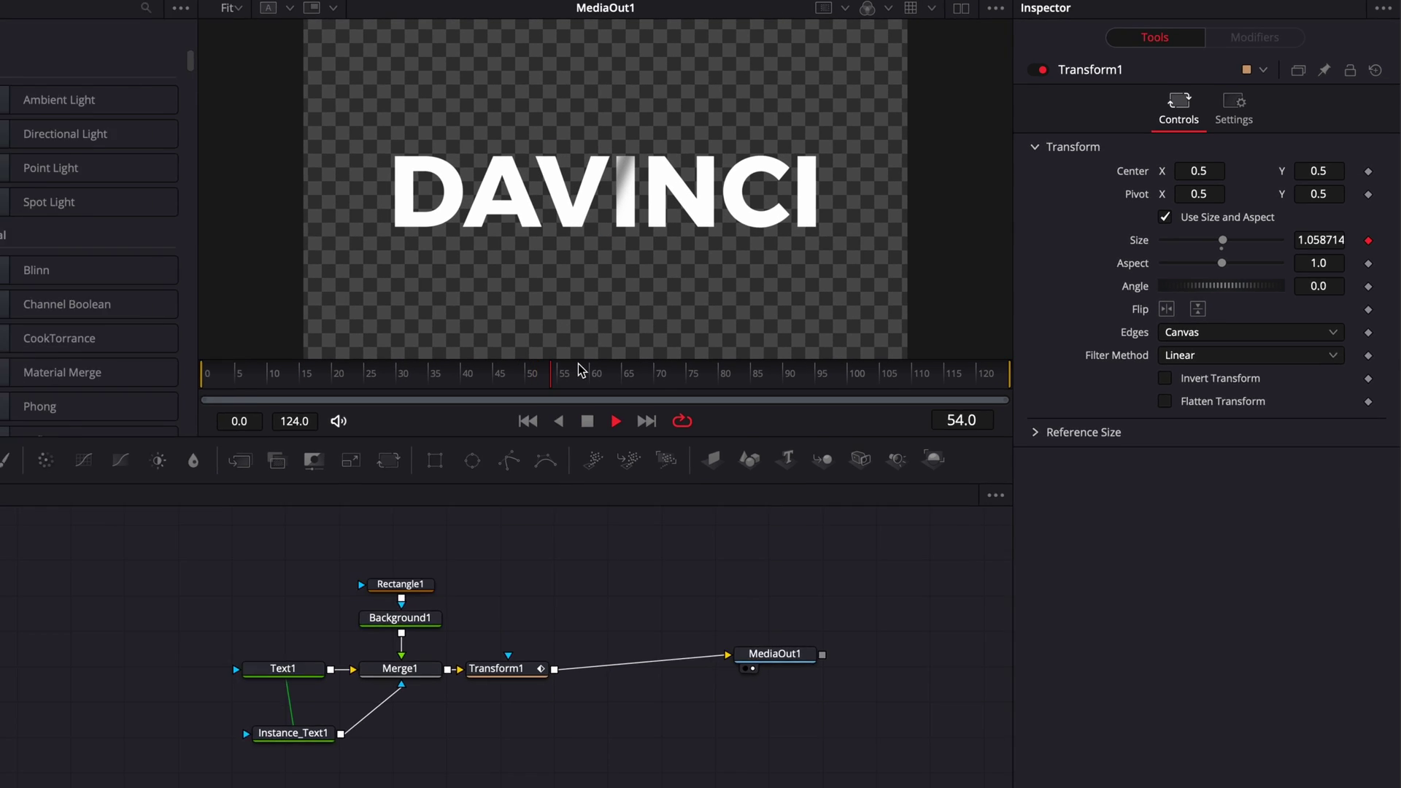
# Stop playback and reset Rectangle1's Center X to its default 0.5
pyautogui.press('space')
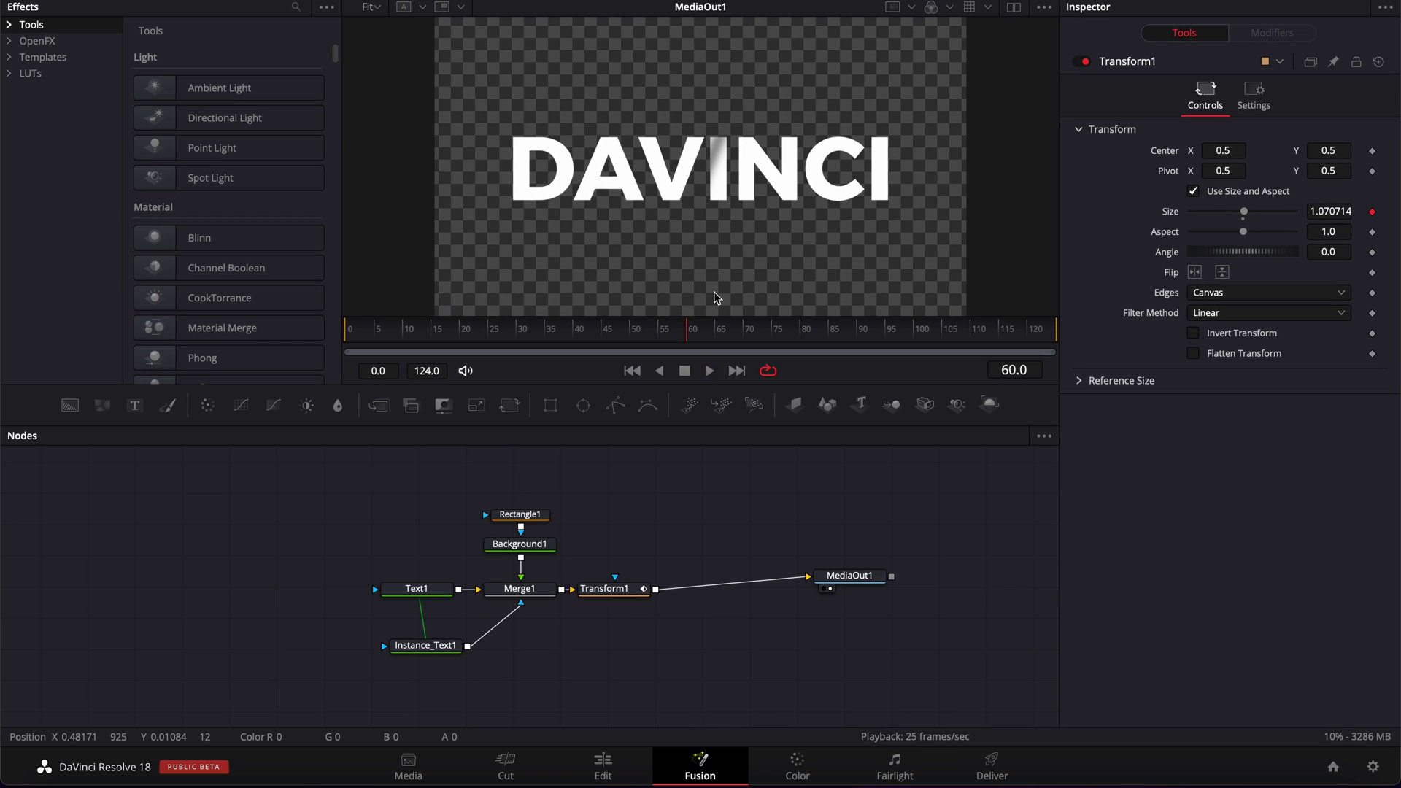
pyautogui.click(532, 517)
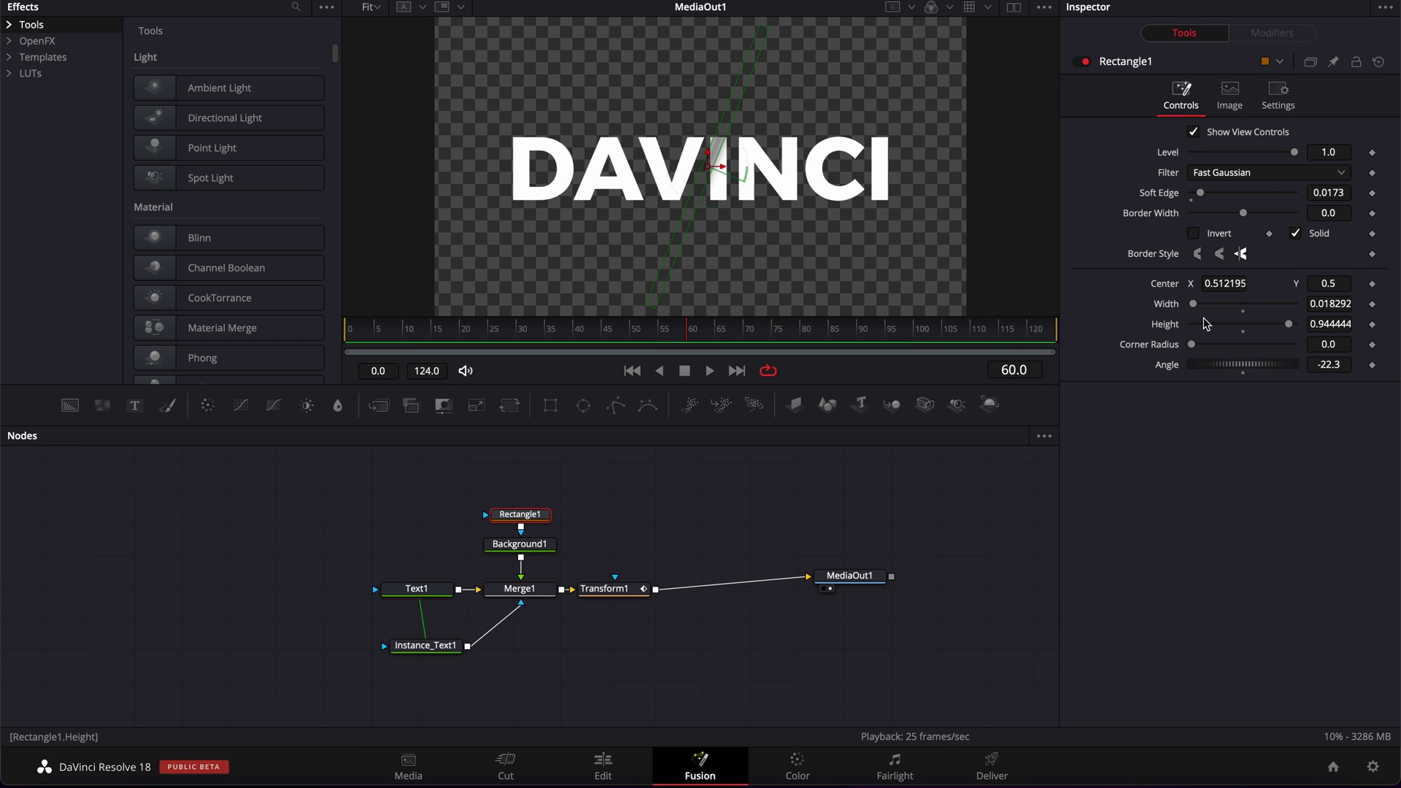
pyautogui.doubleClick(1180, 288)
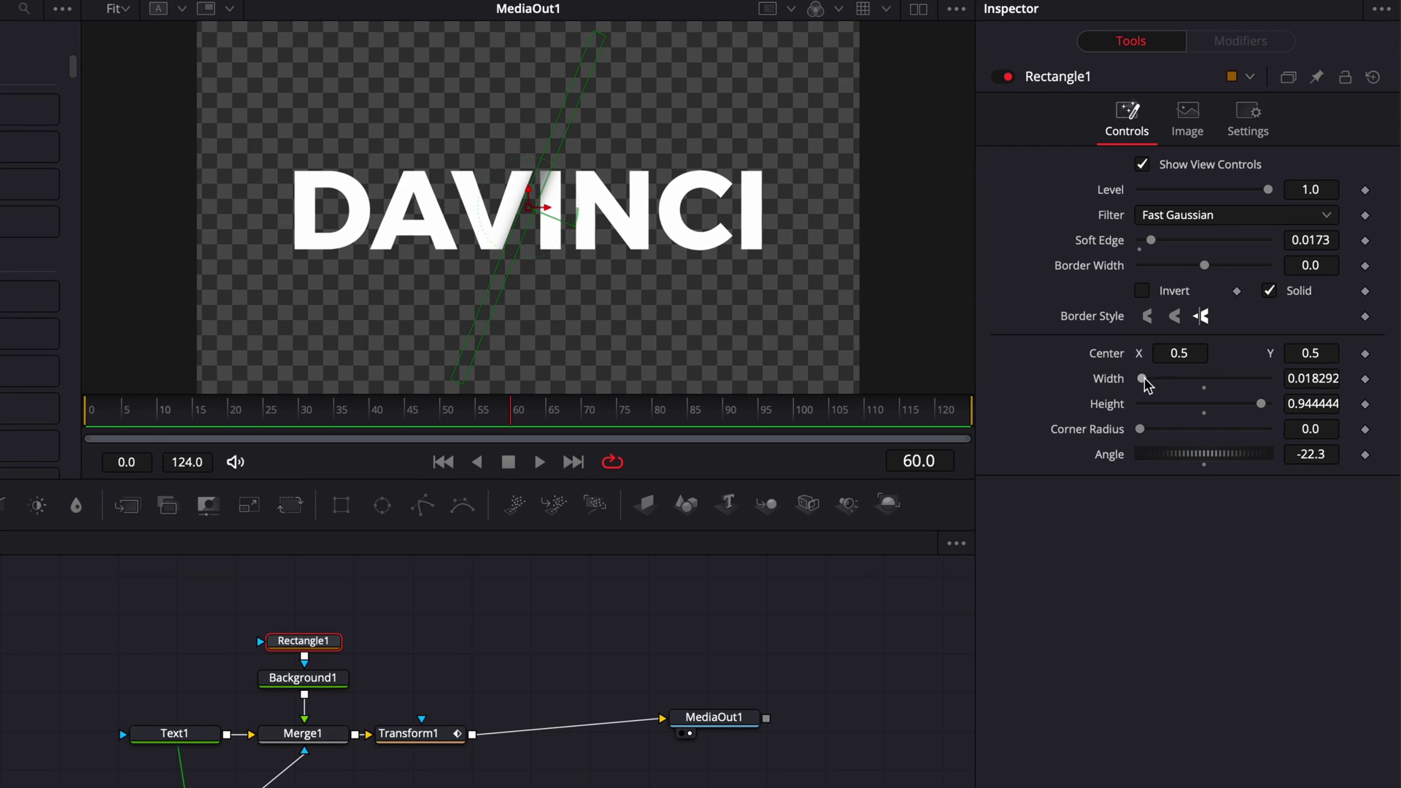
# Drive Rectangle1's Center with a Vector Result modifier, leaving Distance at 0.0
pyautogui.rightClick(1119, 355)
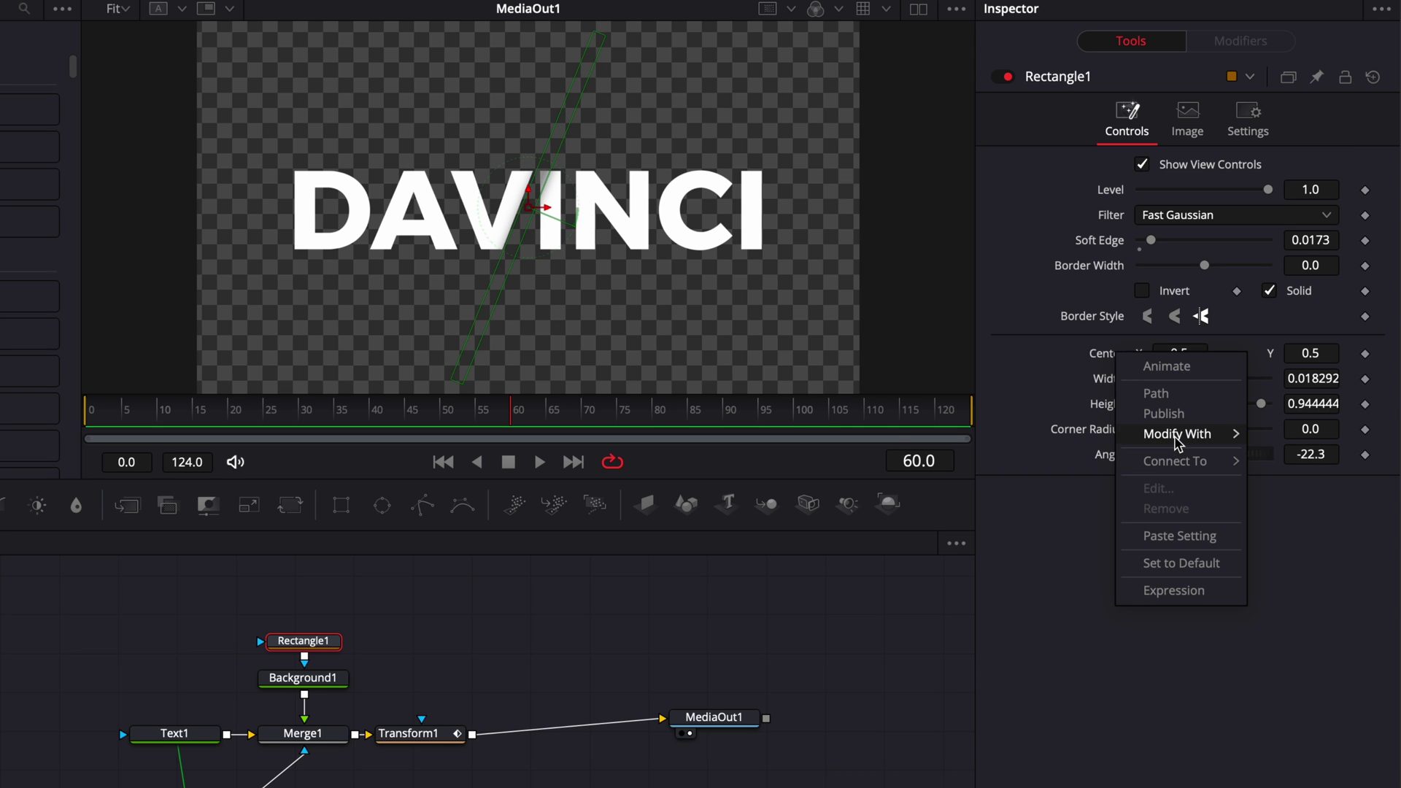
pyautogui.moveTo(1176, 436)
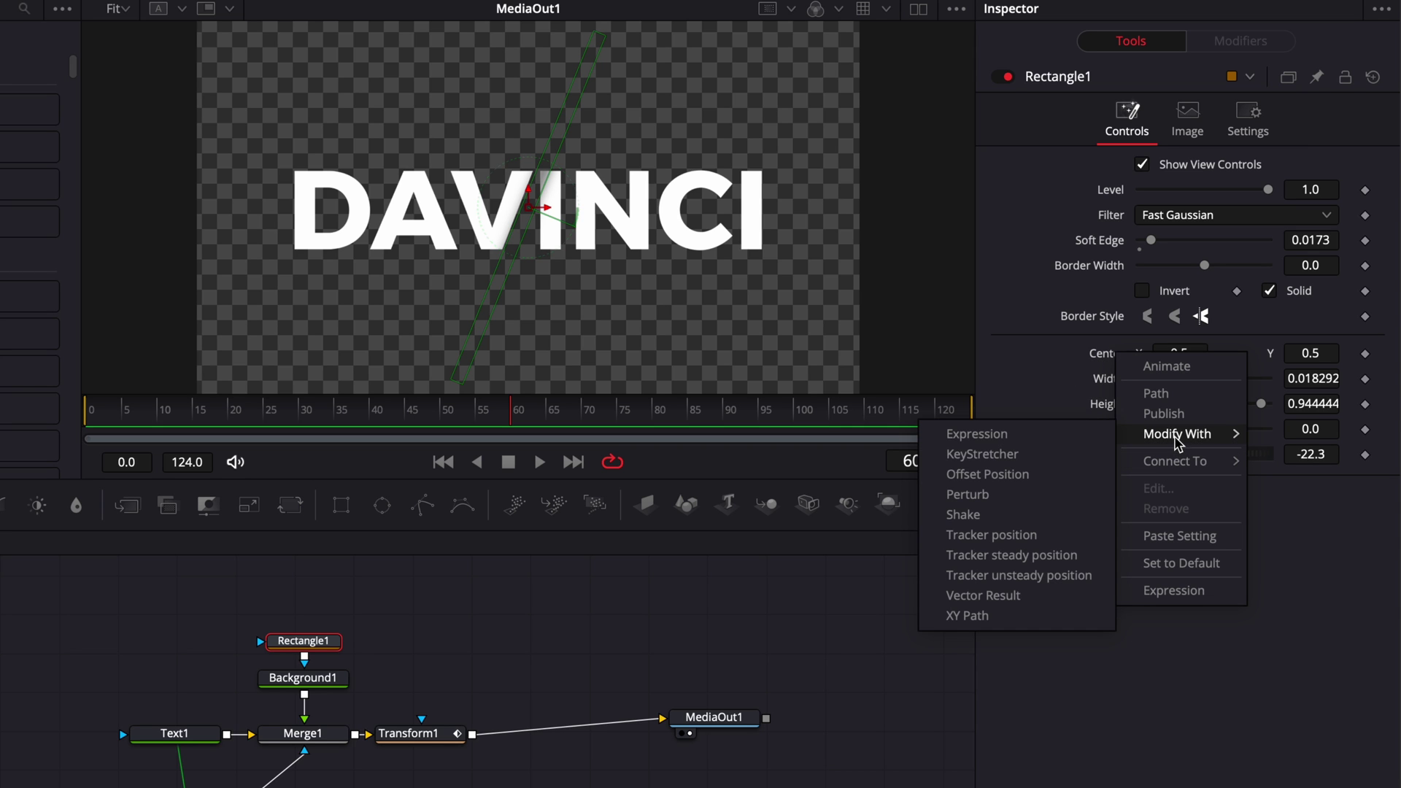
pyautogui.click(995, 599)
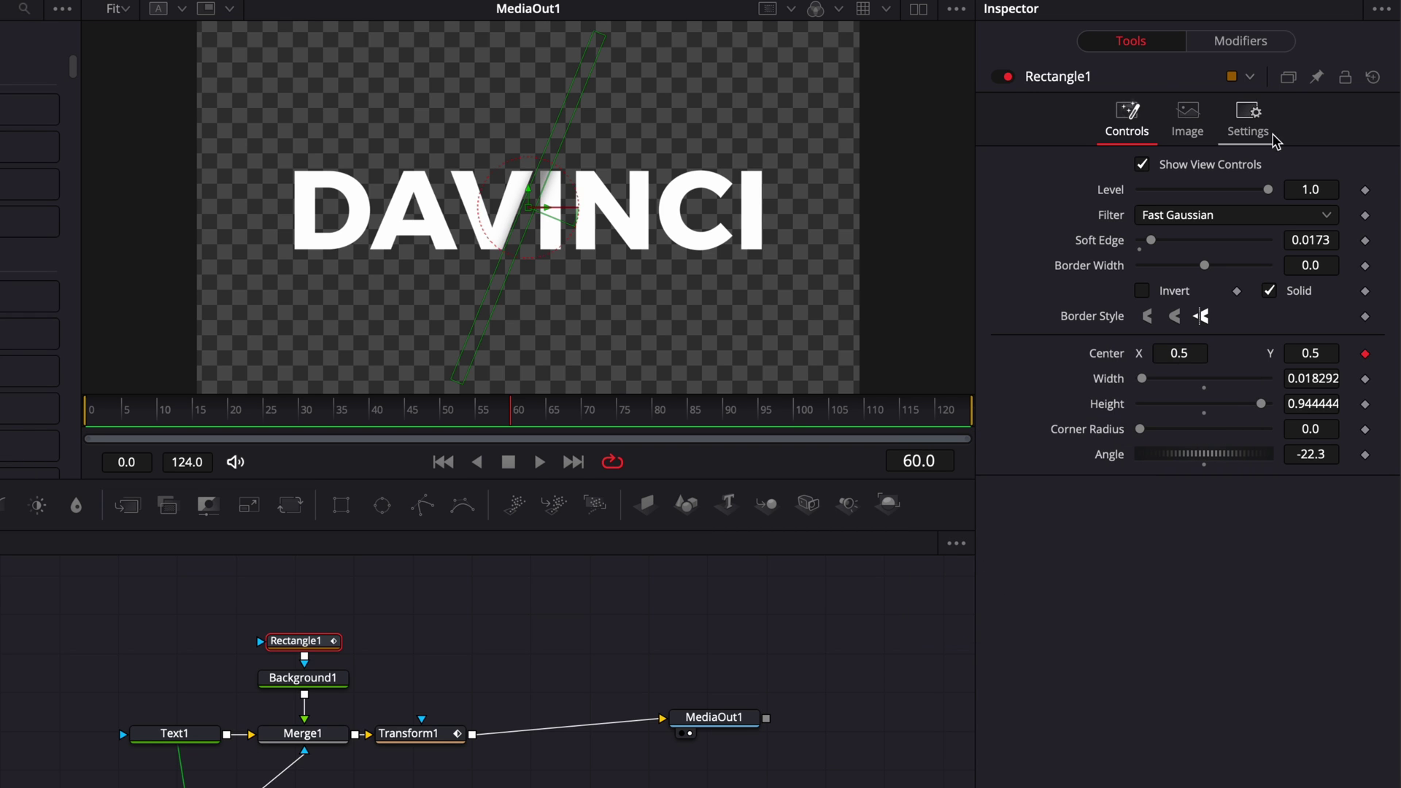
pyautogui.click(1231, 46)
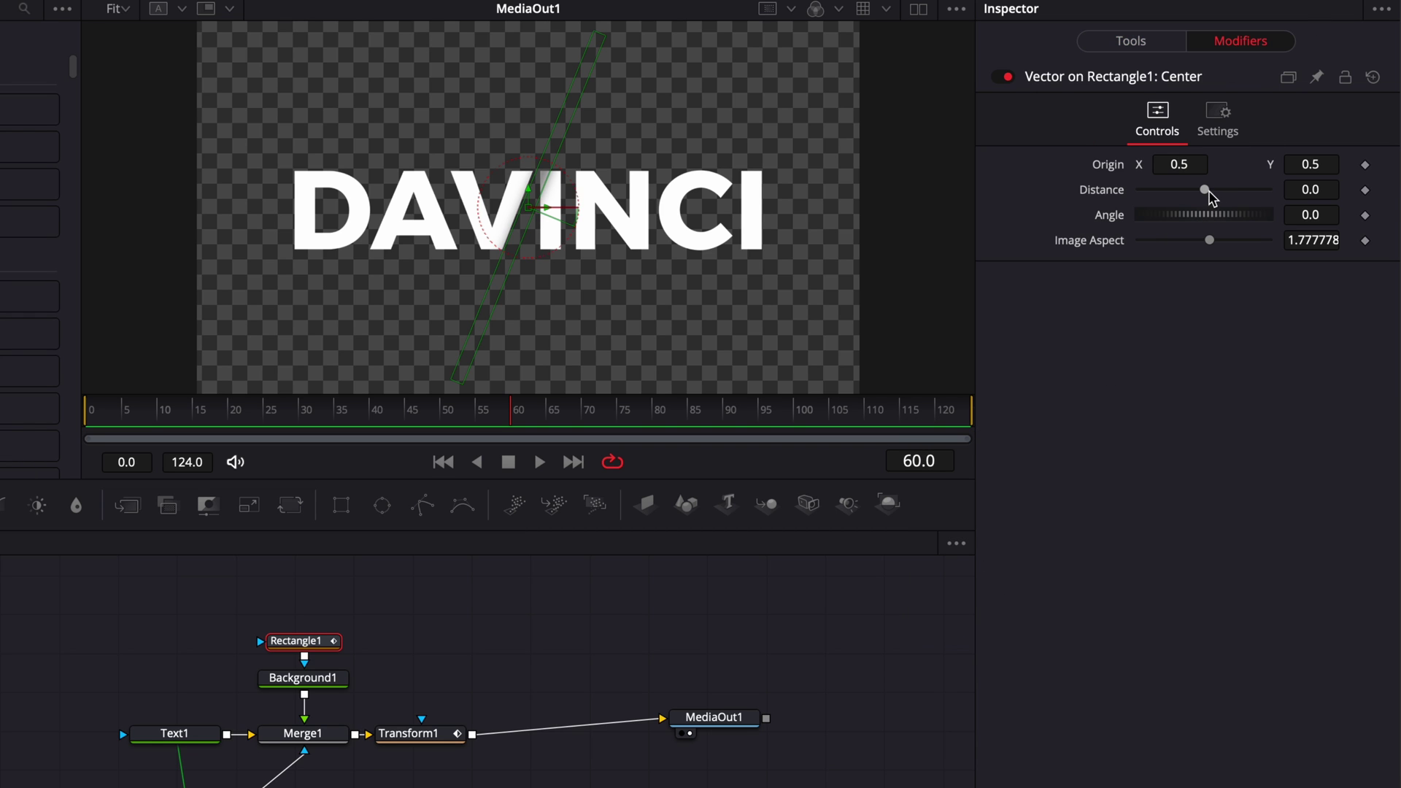
pyautogui.moveTo(1205, 190)
pyautogui.mouseDown()
pyautogui.moveTo(1163, 190)
pyautogui.moveTo(1259, 195)
pyautogui.moveTo(1203, 200)
pyautogui.mouseUp()
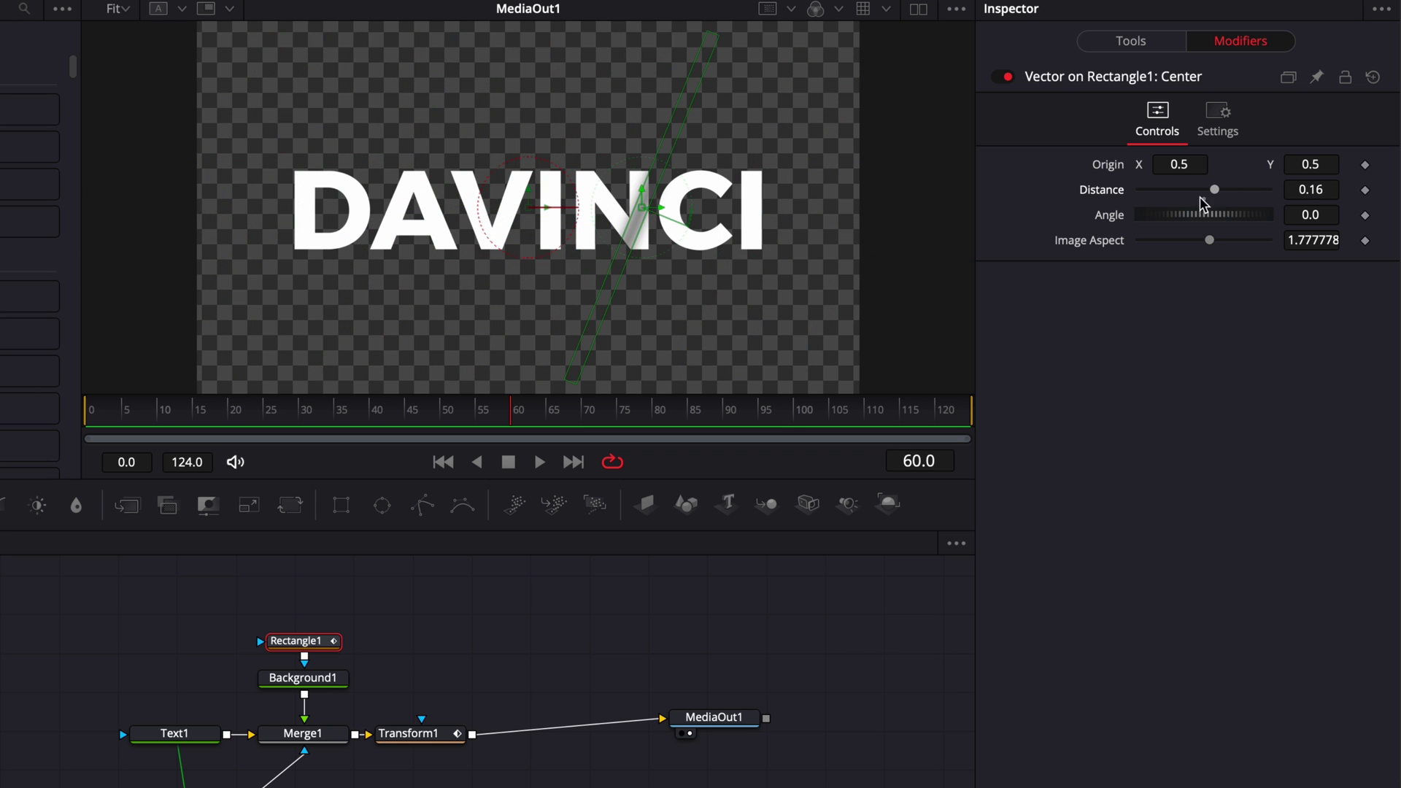
pyautogui.doubleClick(1104, 194)
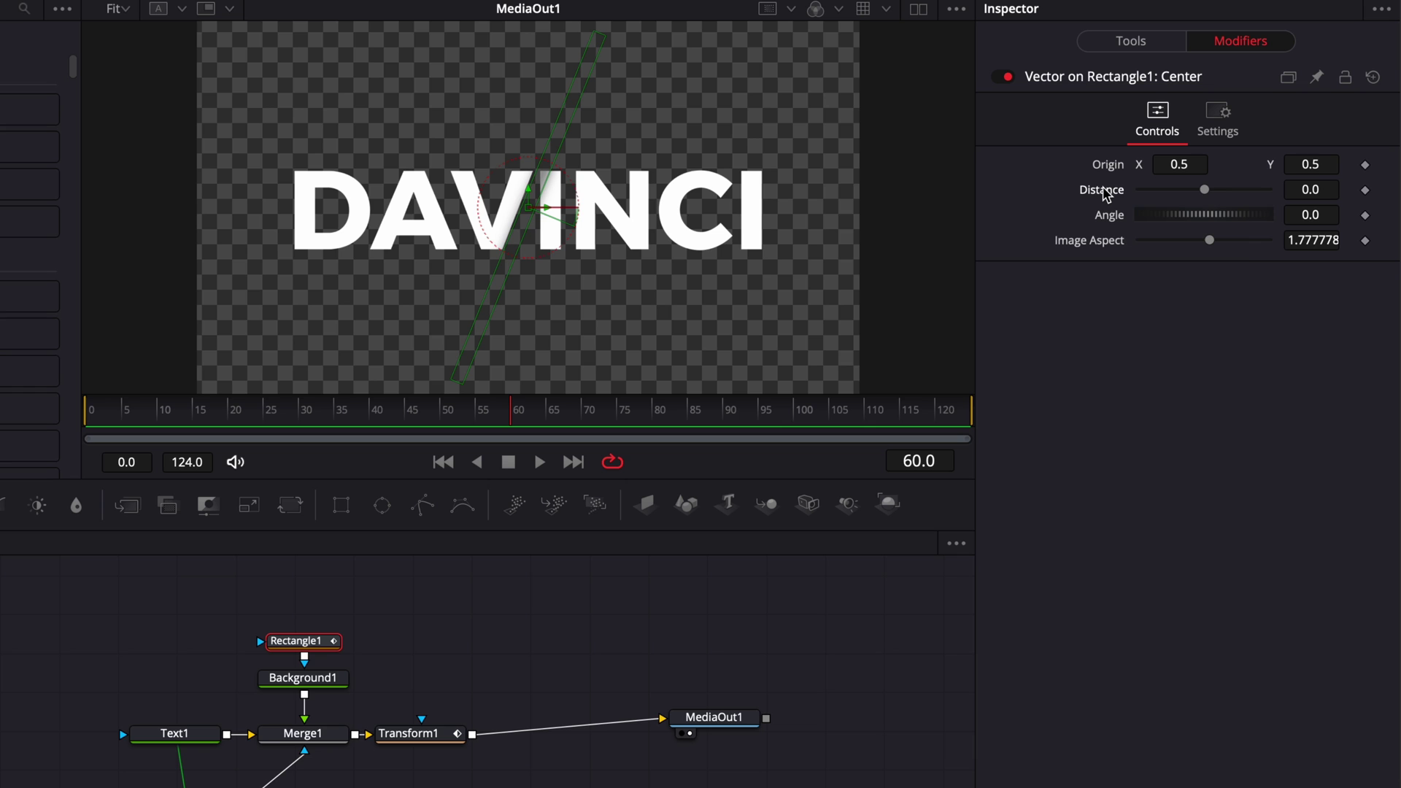
# Drive the vector Distance with an Anim Curves modifier using Duration source and a Custom curve
pyautogui.rightClick(1107, 196)
pyautogui.moveTo(1175, 274)
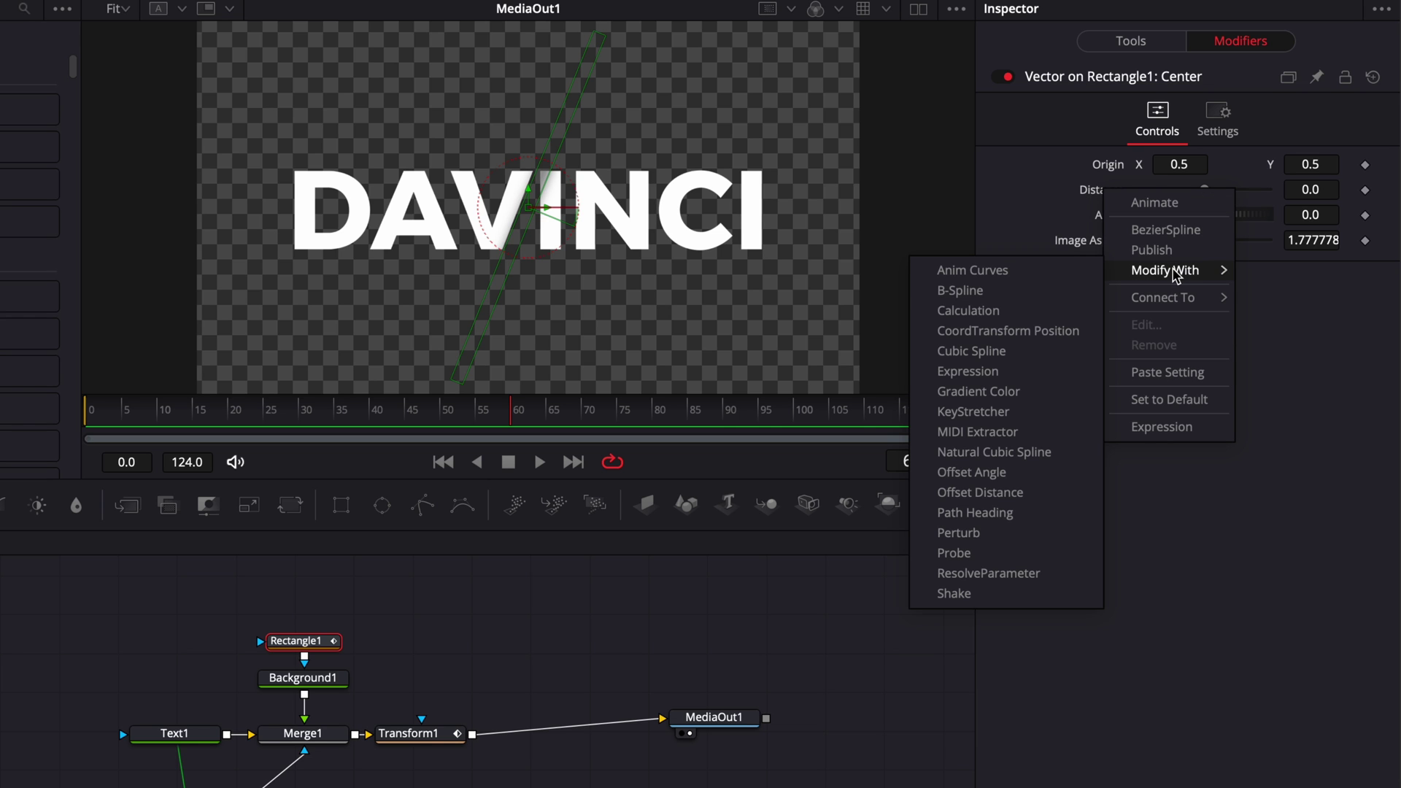
pyautogui.click(1031, 273)
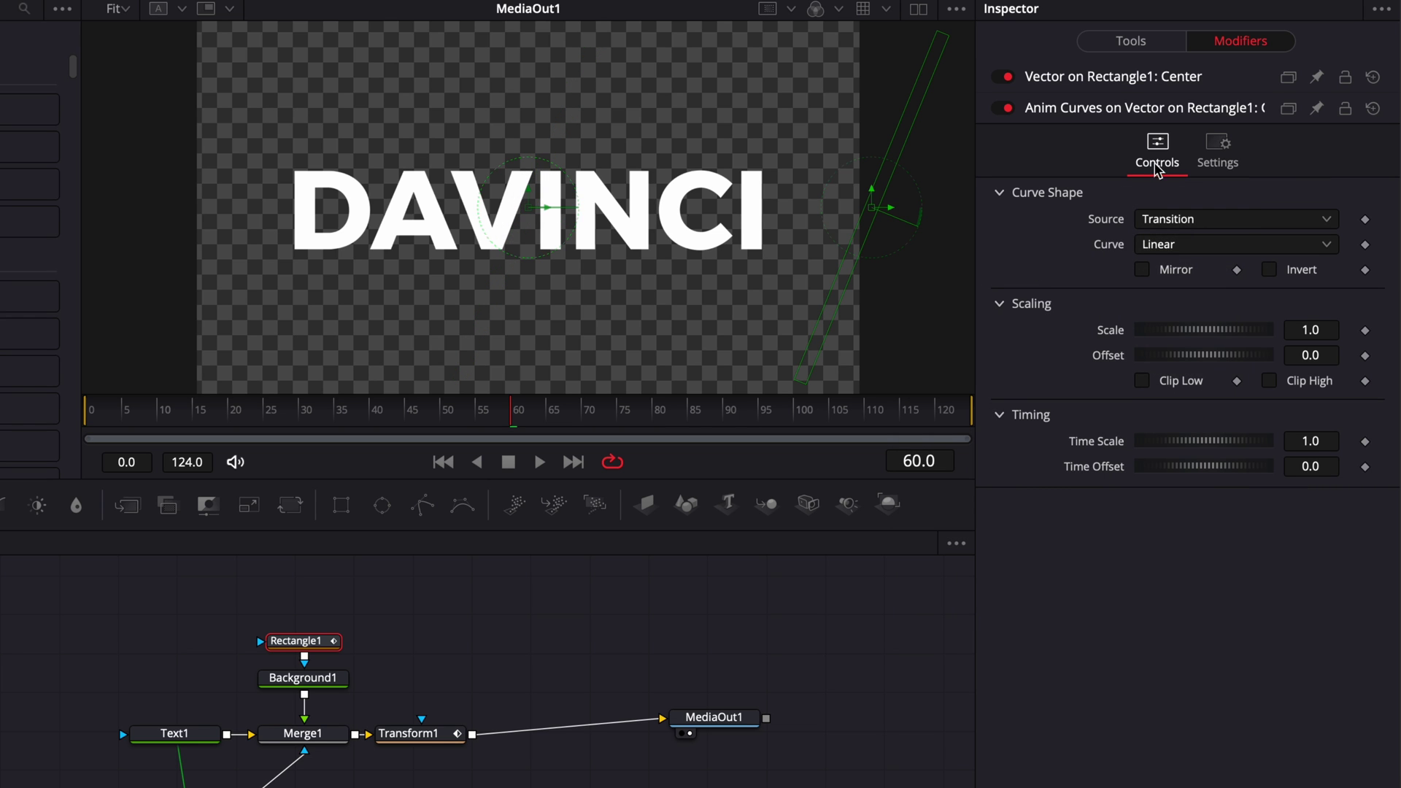
pyautogui.click(1195, 221)
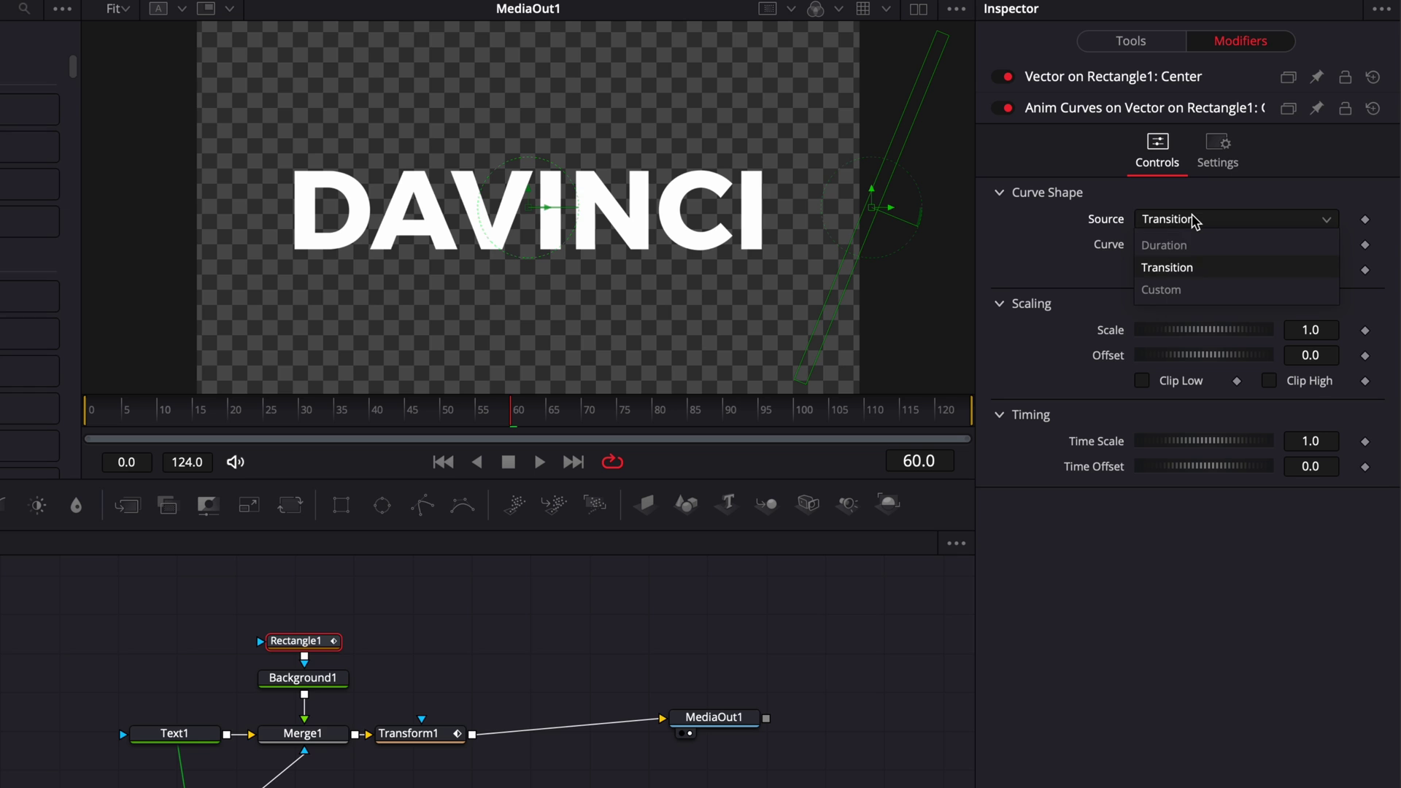
pyautogui.click(1172, 250)
pyautogui.click(1171, 250)
pyautogui.click(1161, 315)
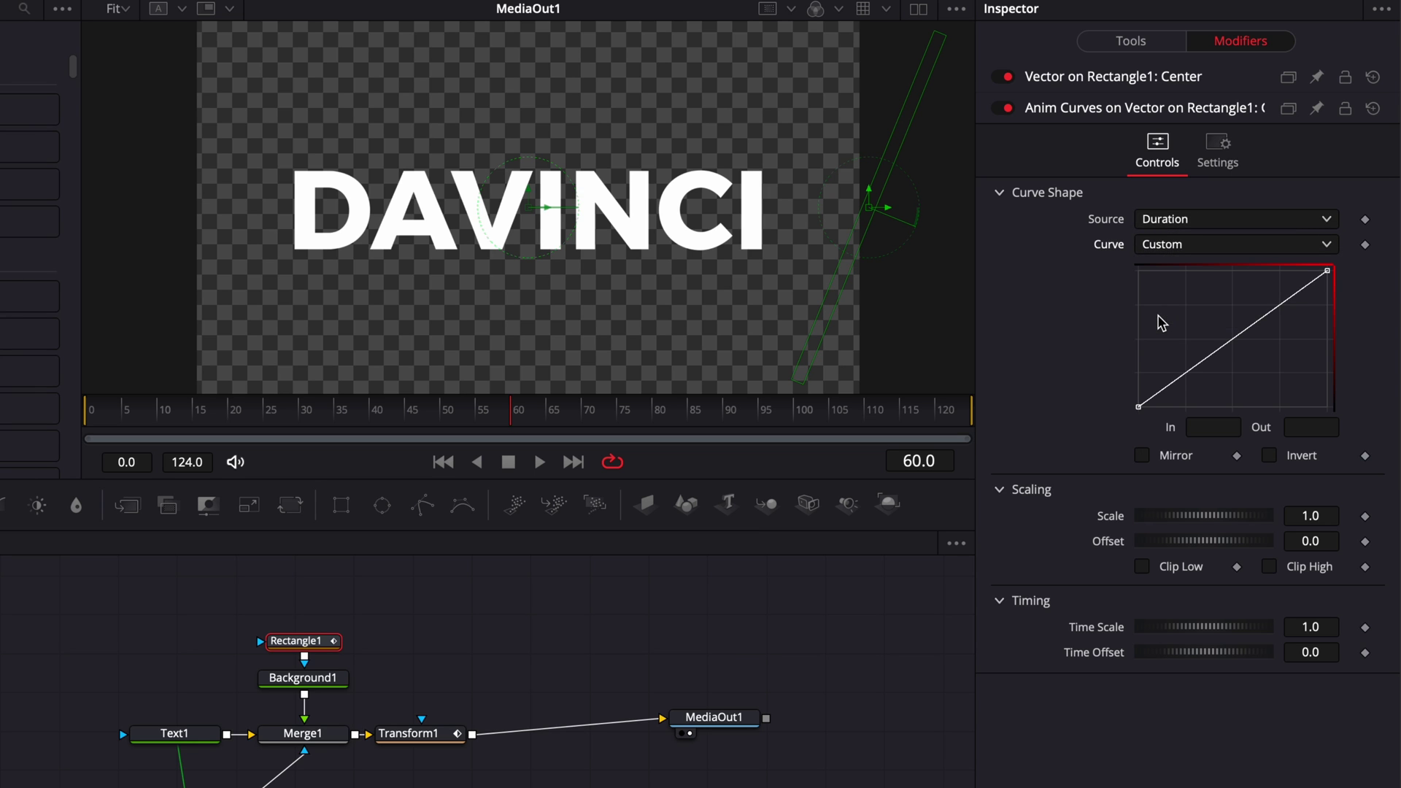
# Add two curve points, set the start point In to 0.1 and the second point to In 0.3, Out 1
pyautogui.click(1188, 374)
pyautogui.click(1280, 305)
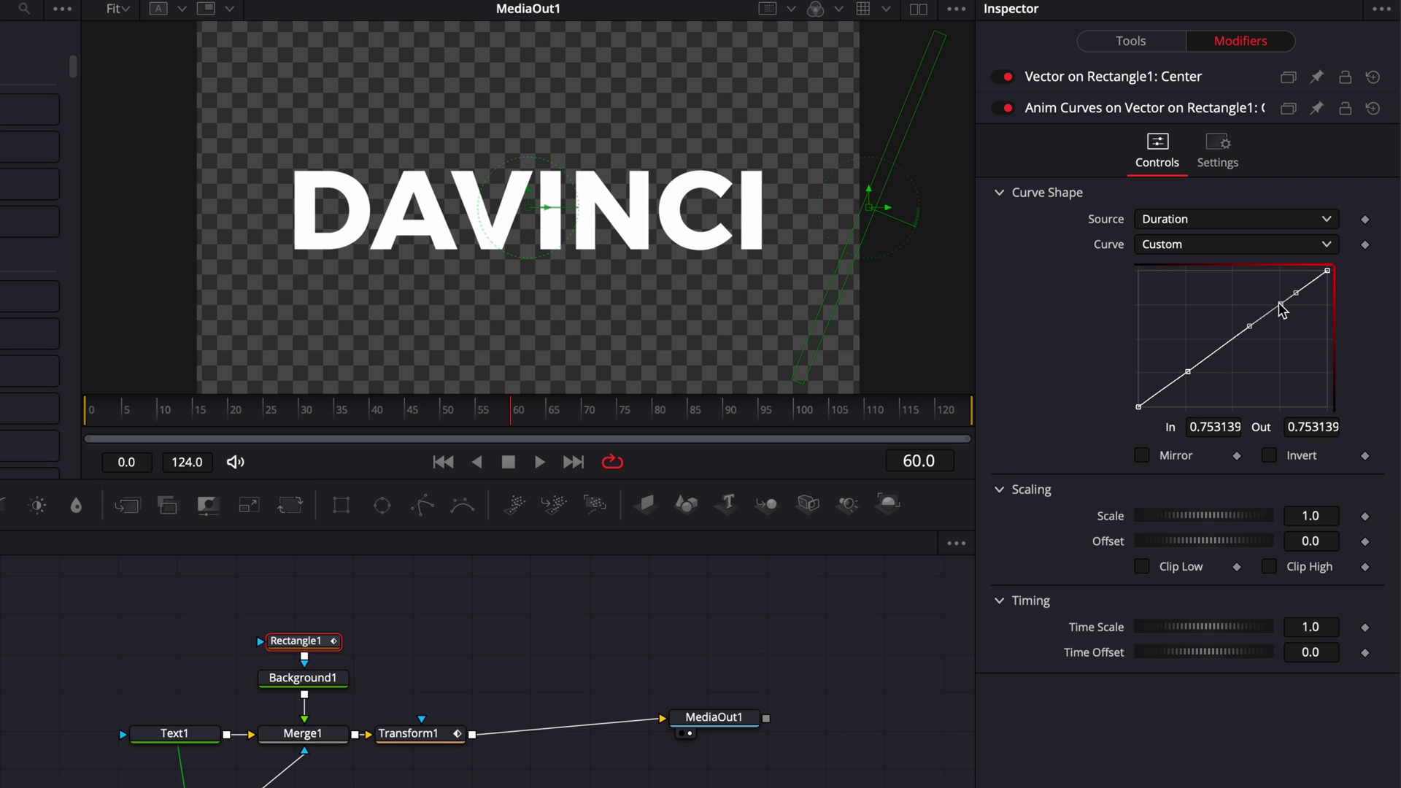
pyautogui.click(1139, 407)
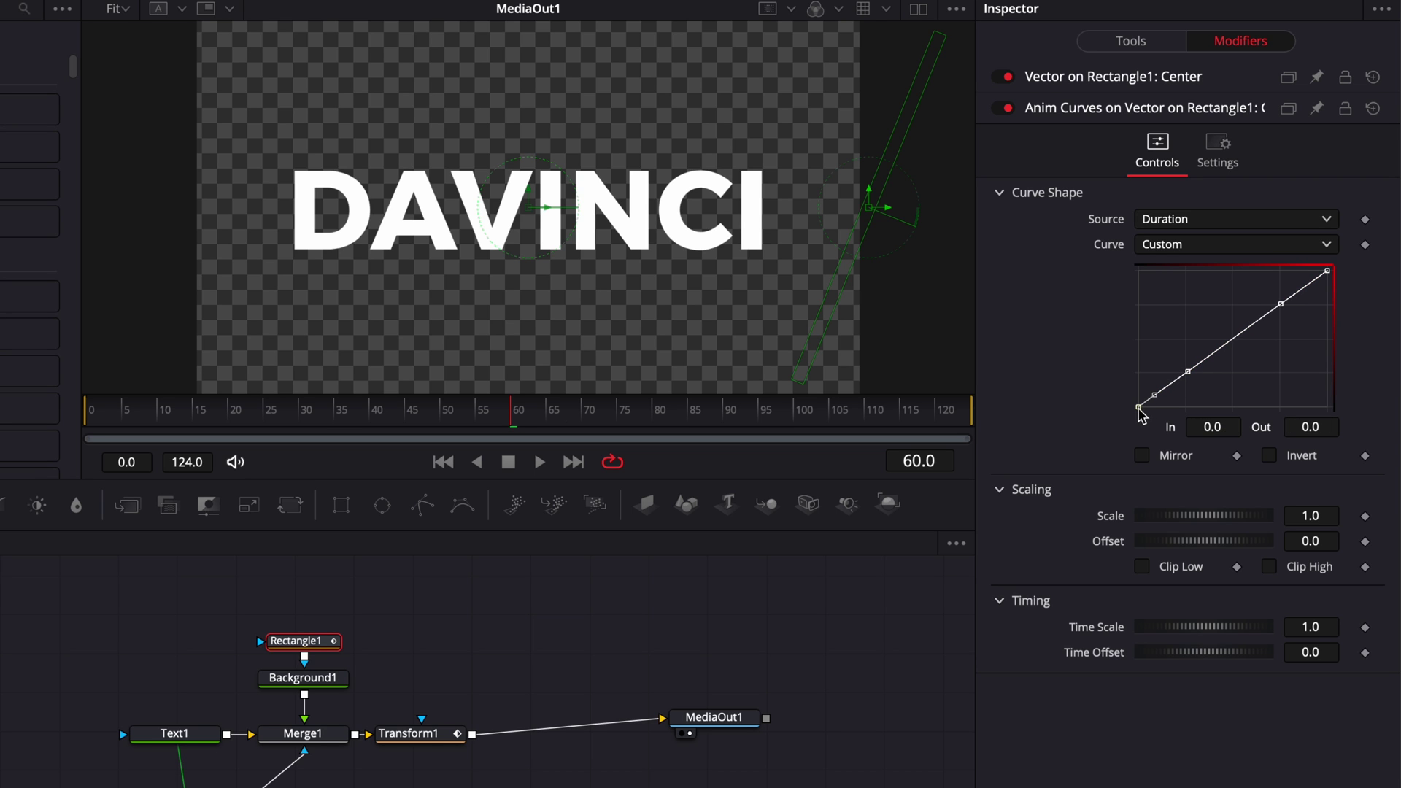
pyautogui.click(1224, 428)
pyautogui.click(1296, 428)
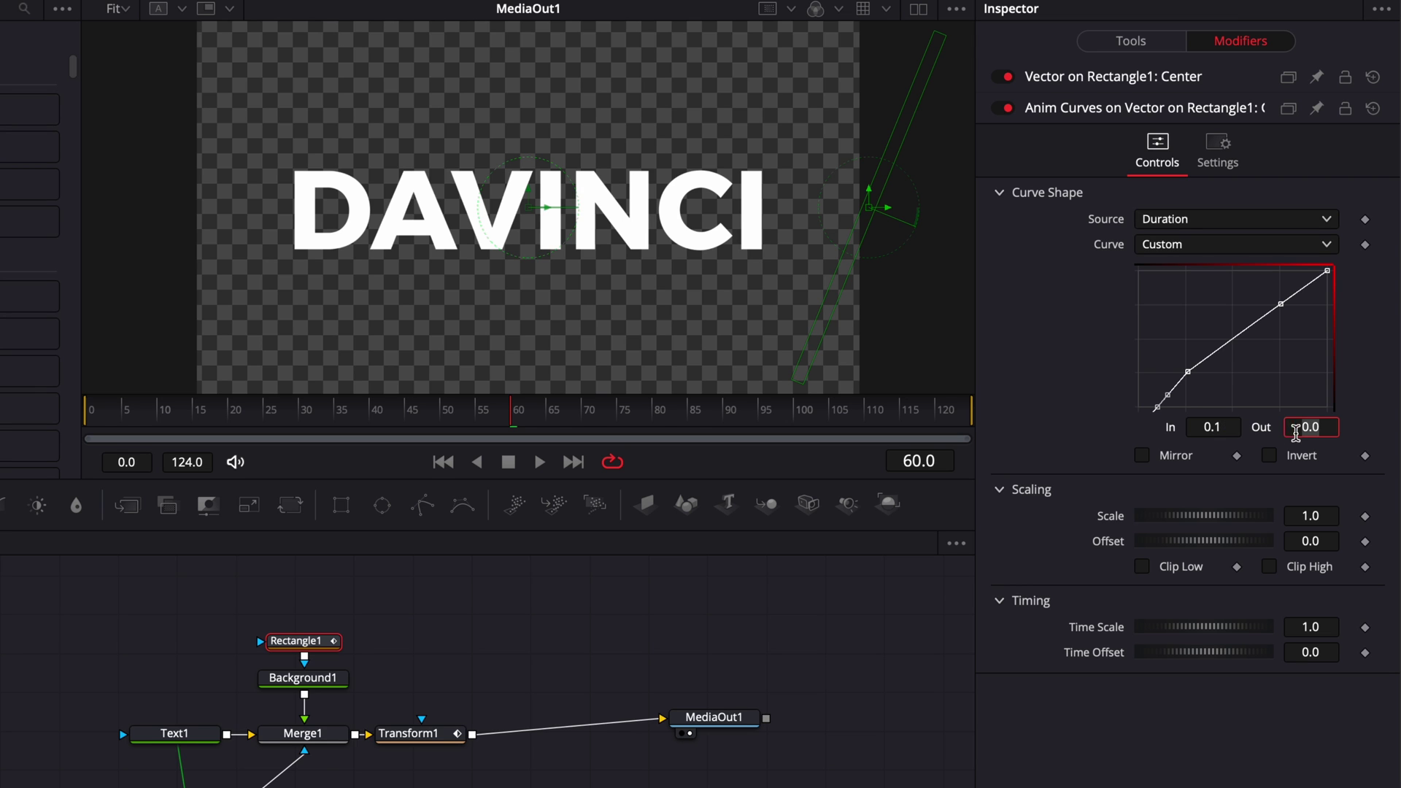
pyautogui.click(1189, 371)
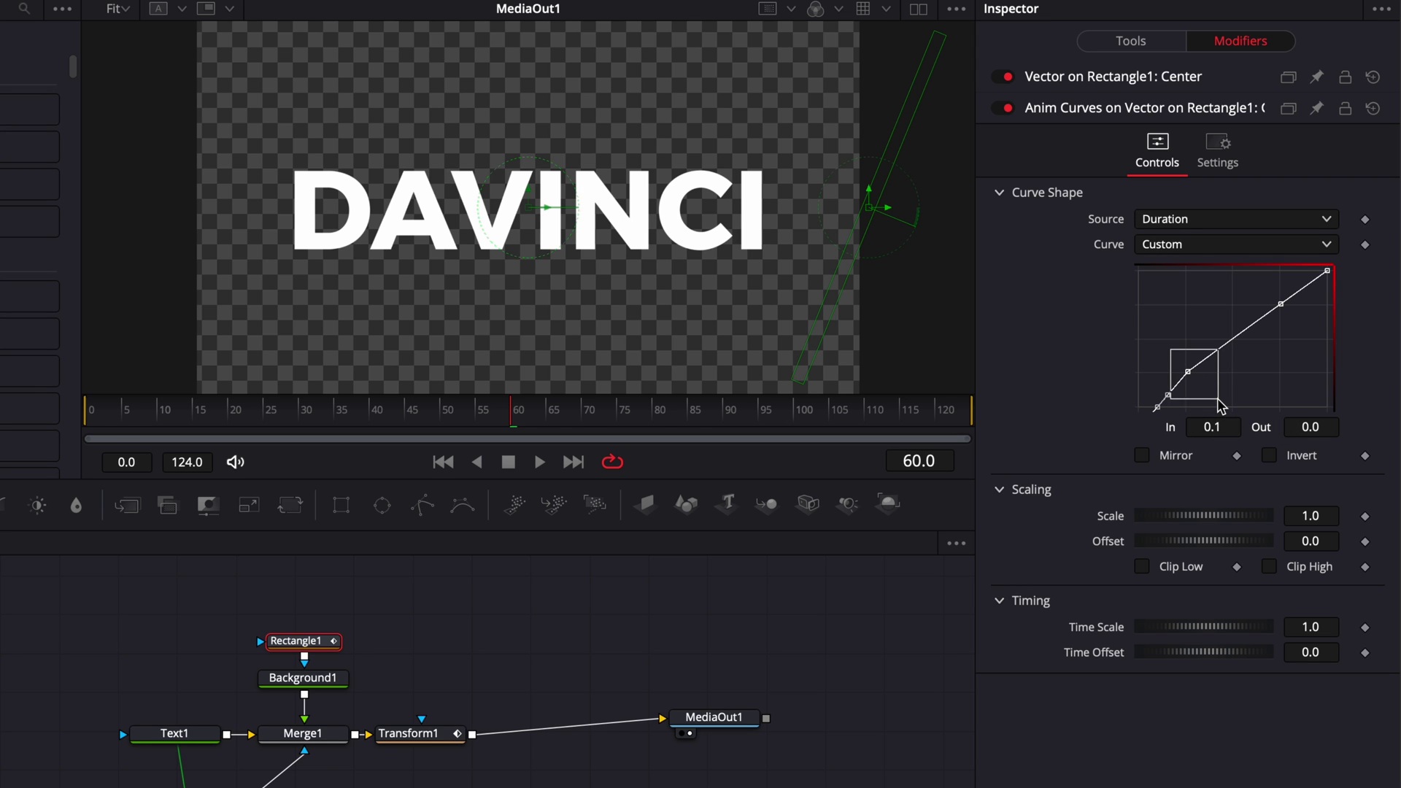
pyautogui.click(1212, 424)
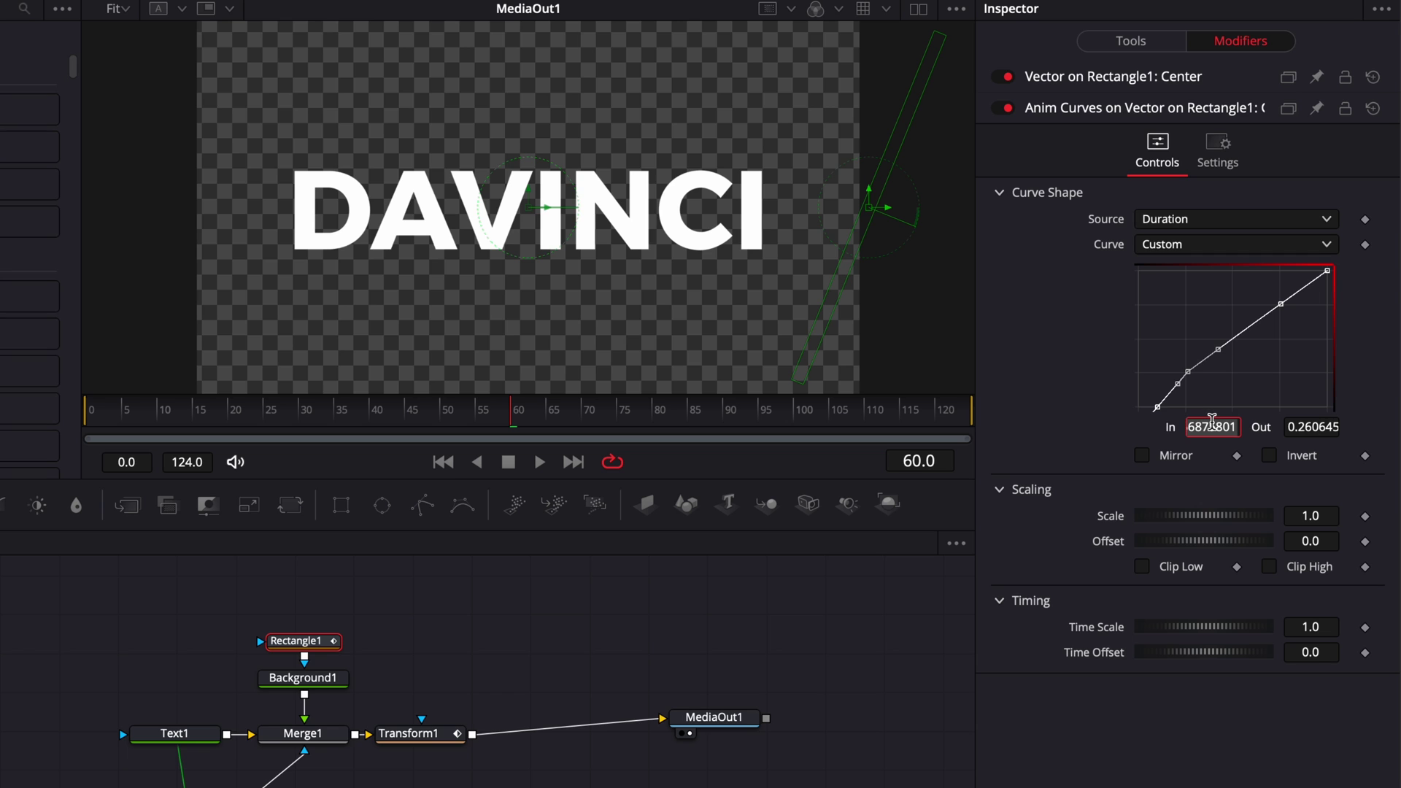
pyautogui.press('BackSpace')
pyautogui.press('Tab')
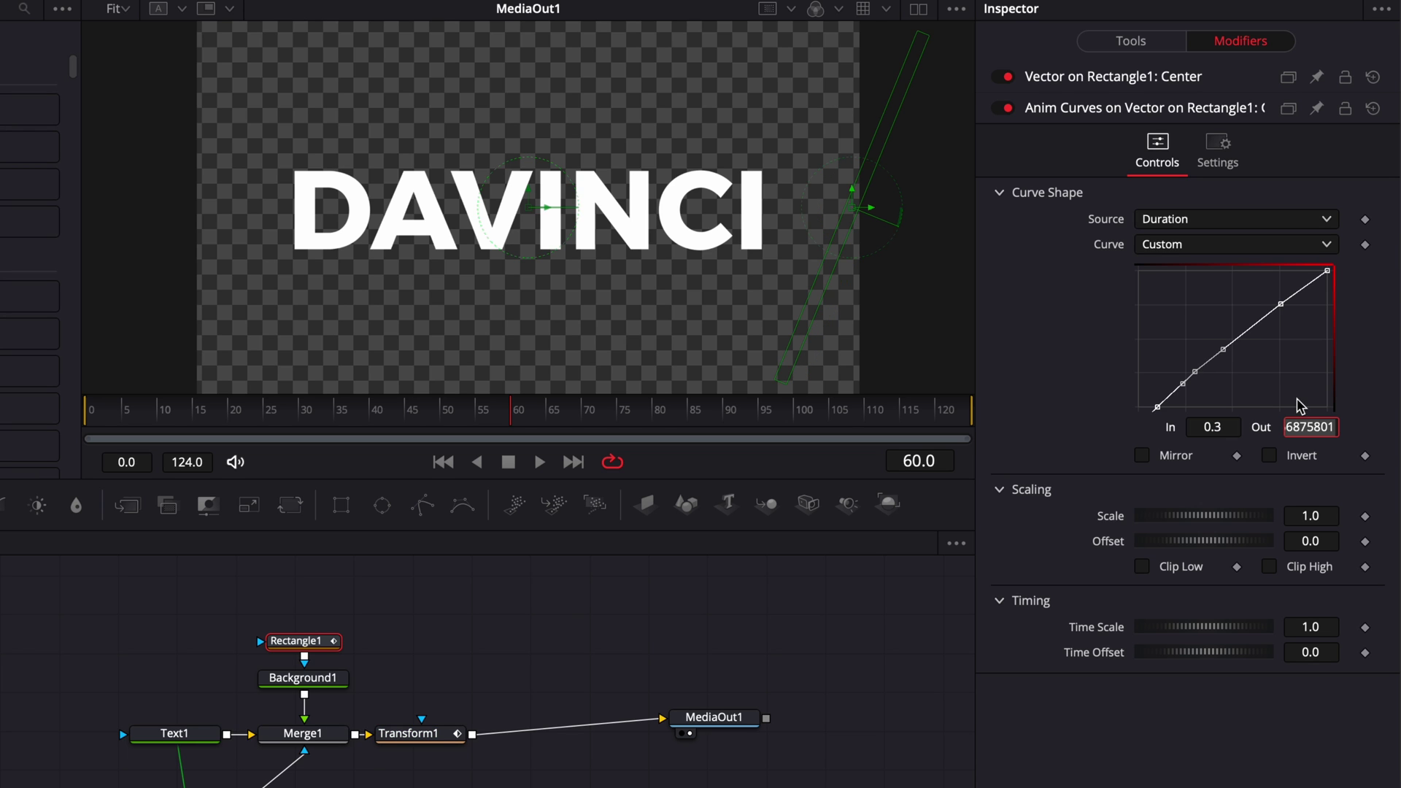
pyautogui.write('1')
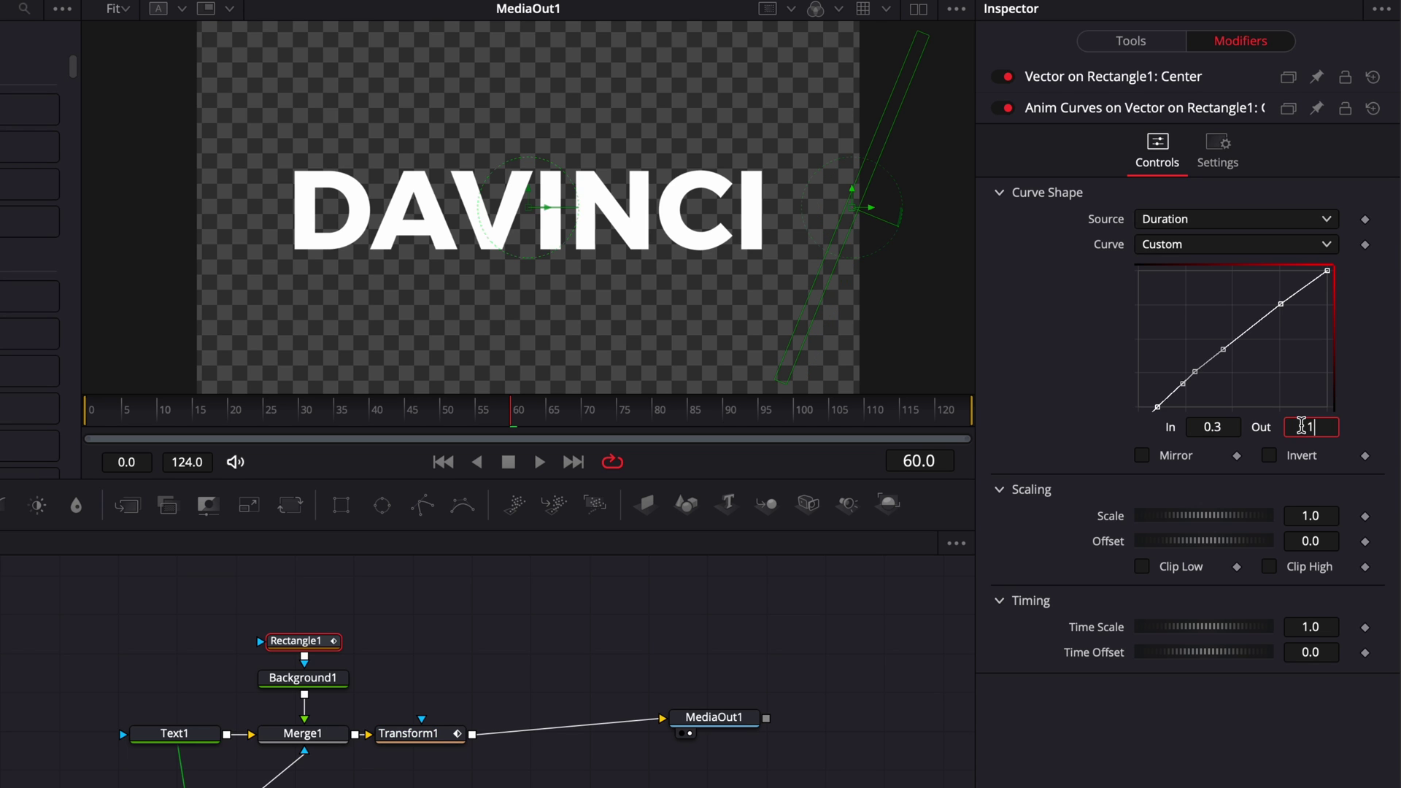
pyautogui.press('Tab')
# Set the third point to In 0.7, Out 1.0 and the end point to In 0.9, Out 0, then play
pyautogui.click(1226, 424)
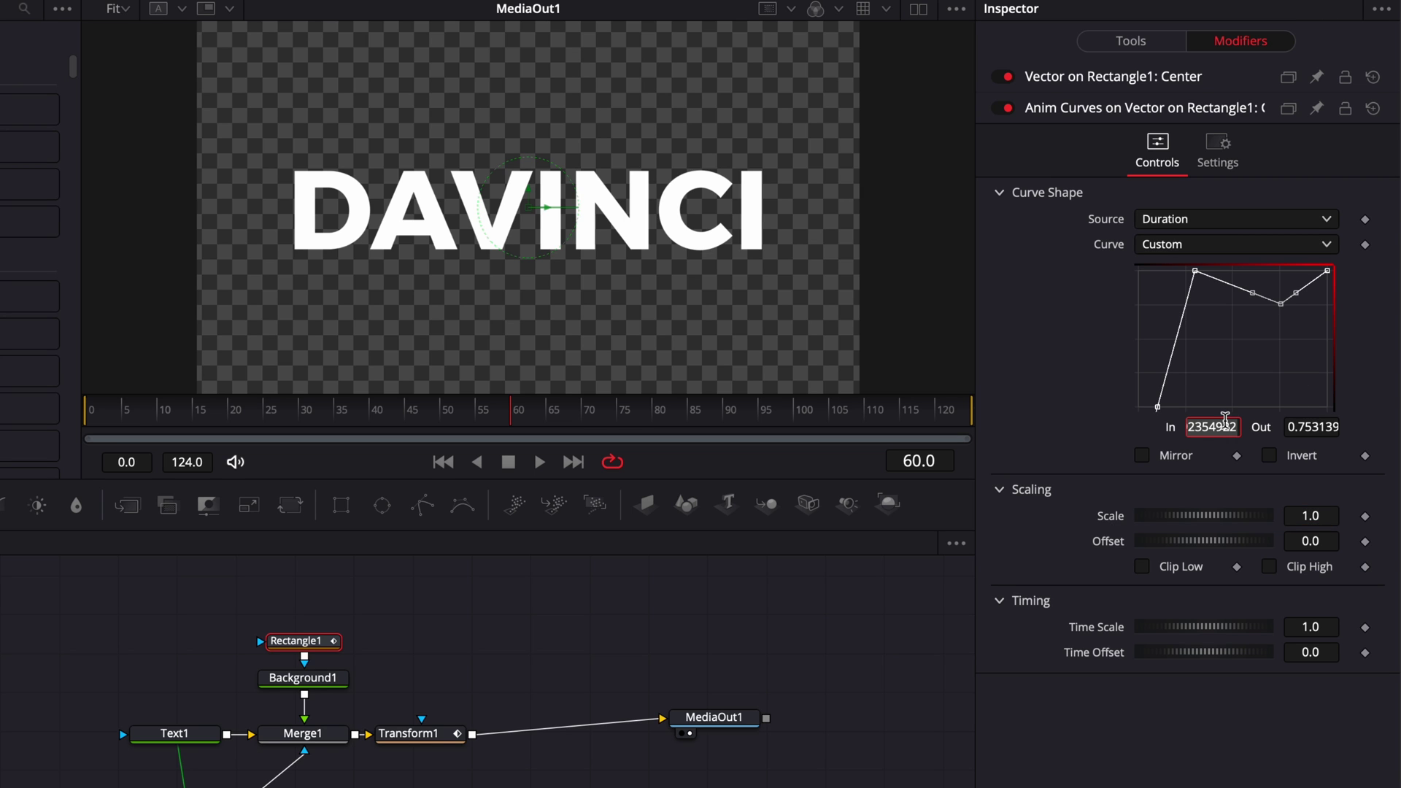
pyautogui.write('0.7')
pyautogui.press('Tab')
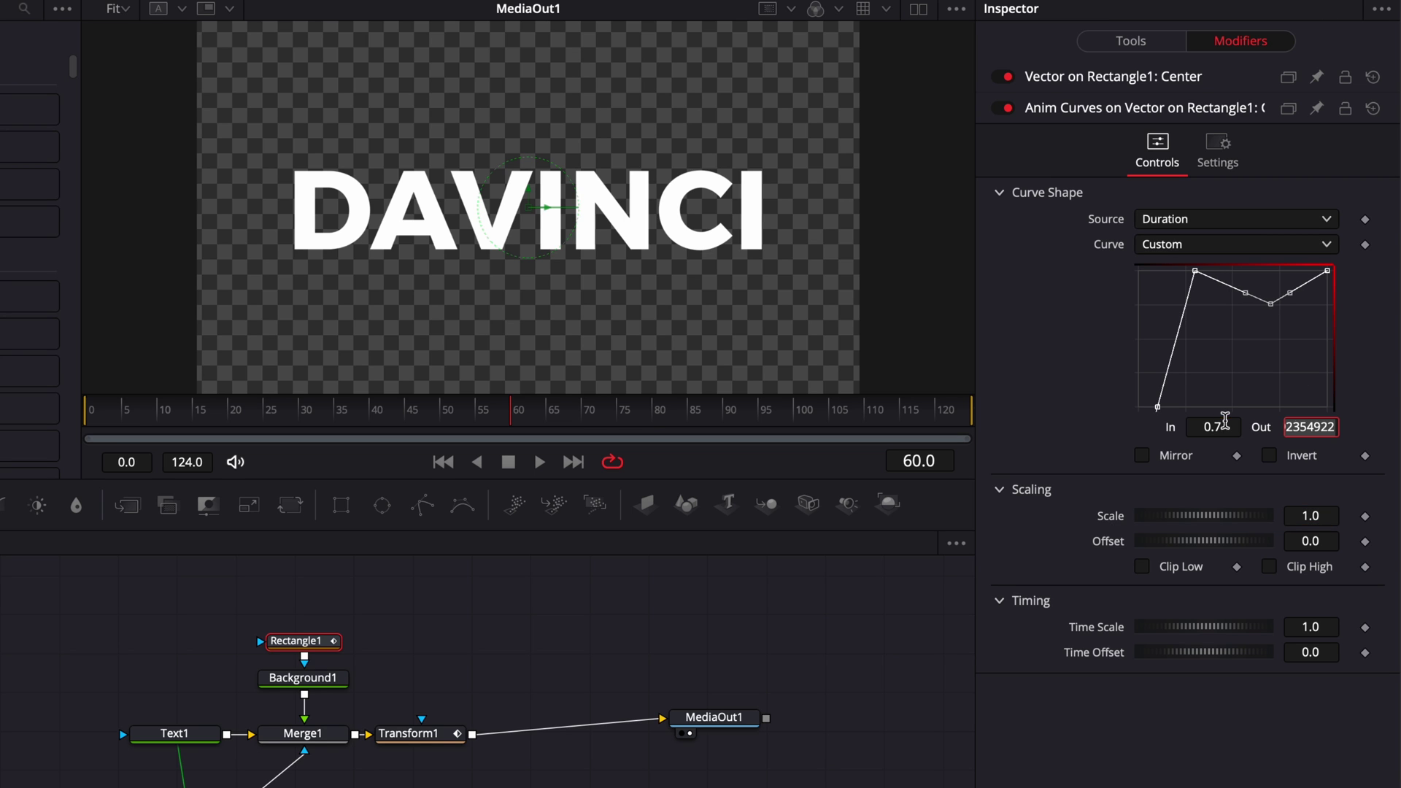
pyautogui.write('1')
pyautogui.press('Tab')
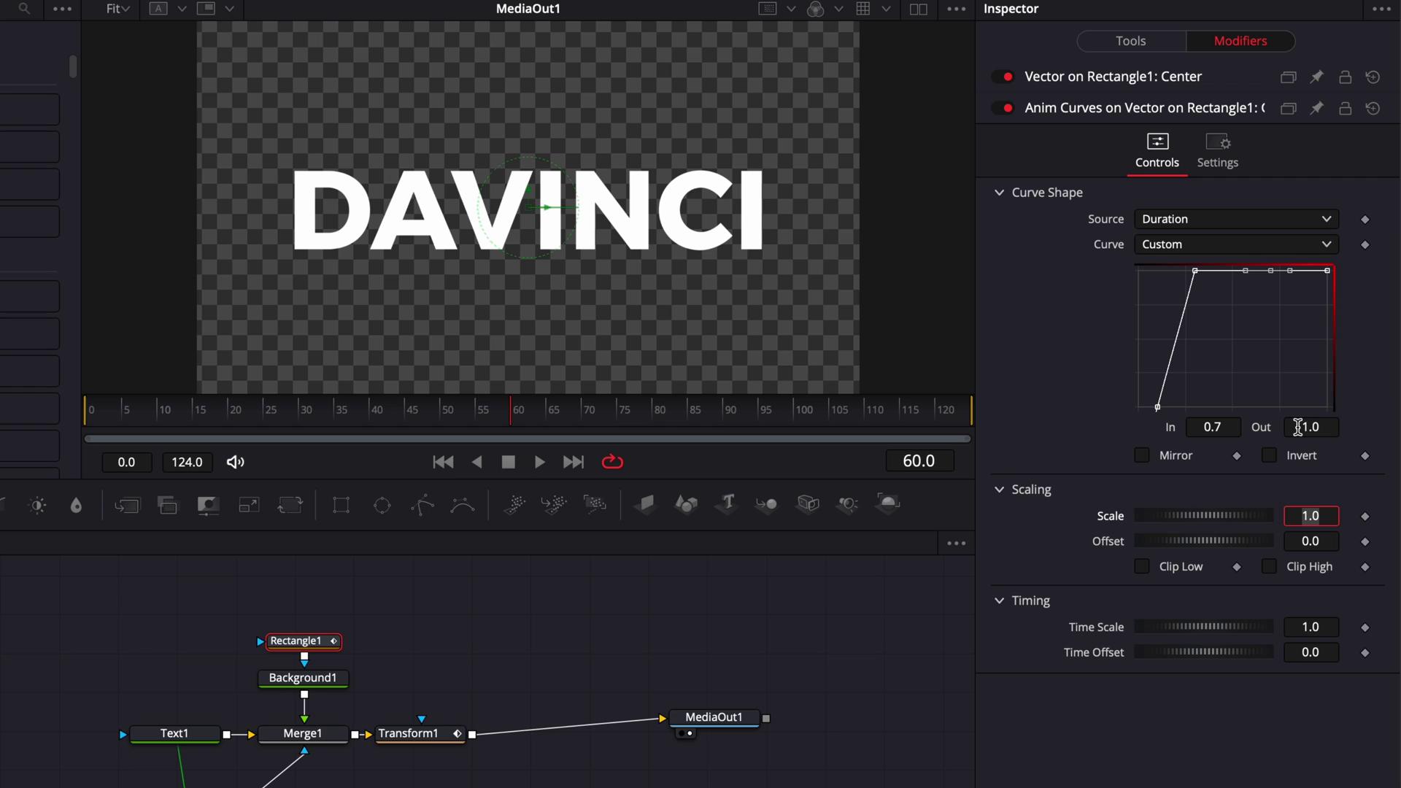
pyautogui.click(1328, 271)
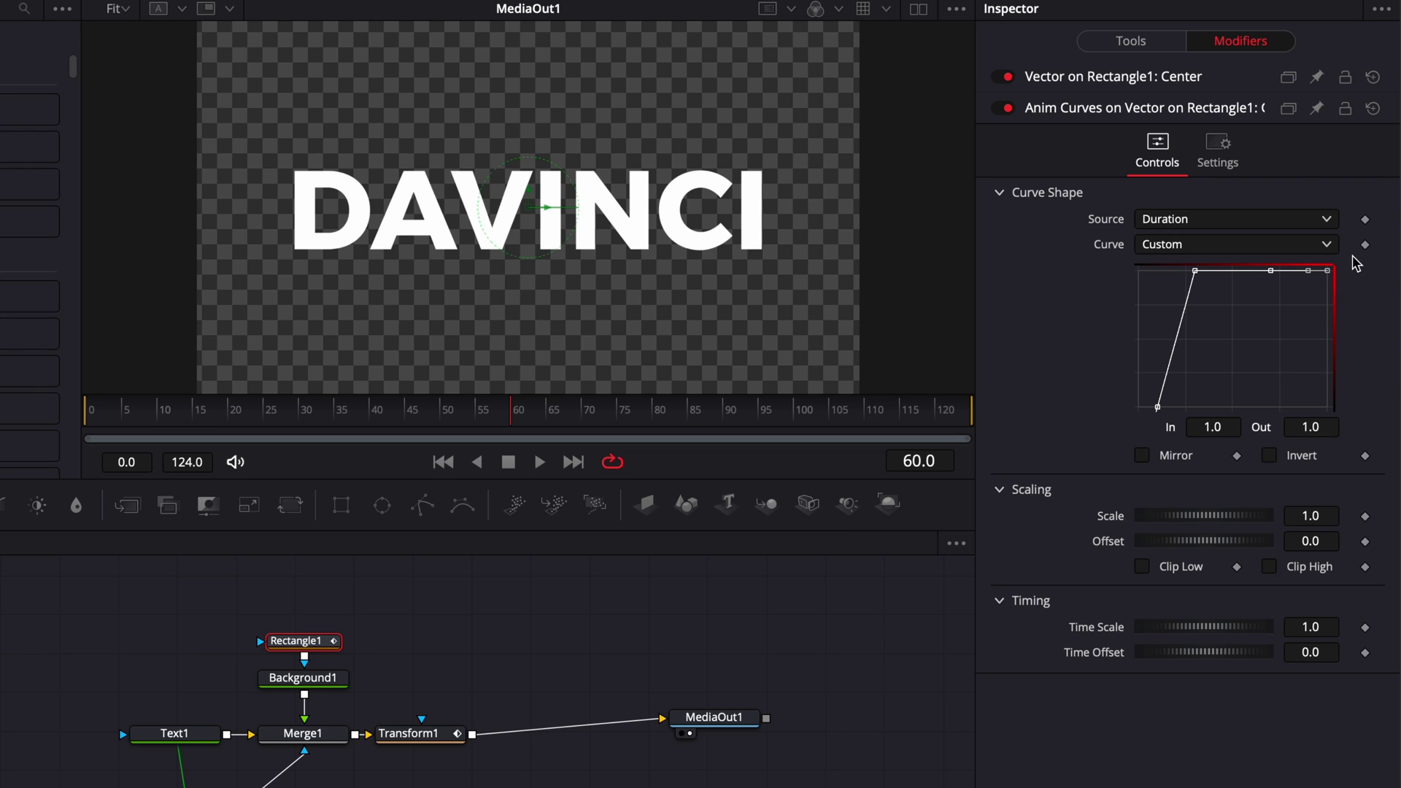
pyautogui.click(1227, 428)
pyautogui.write('0.9')
pyautogui.press('Tab')
pyautogui.write('0')
pyautogui.press('Tab')
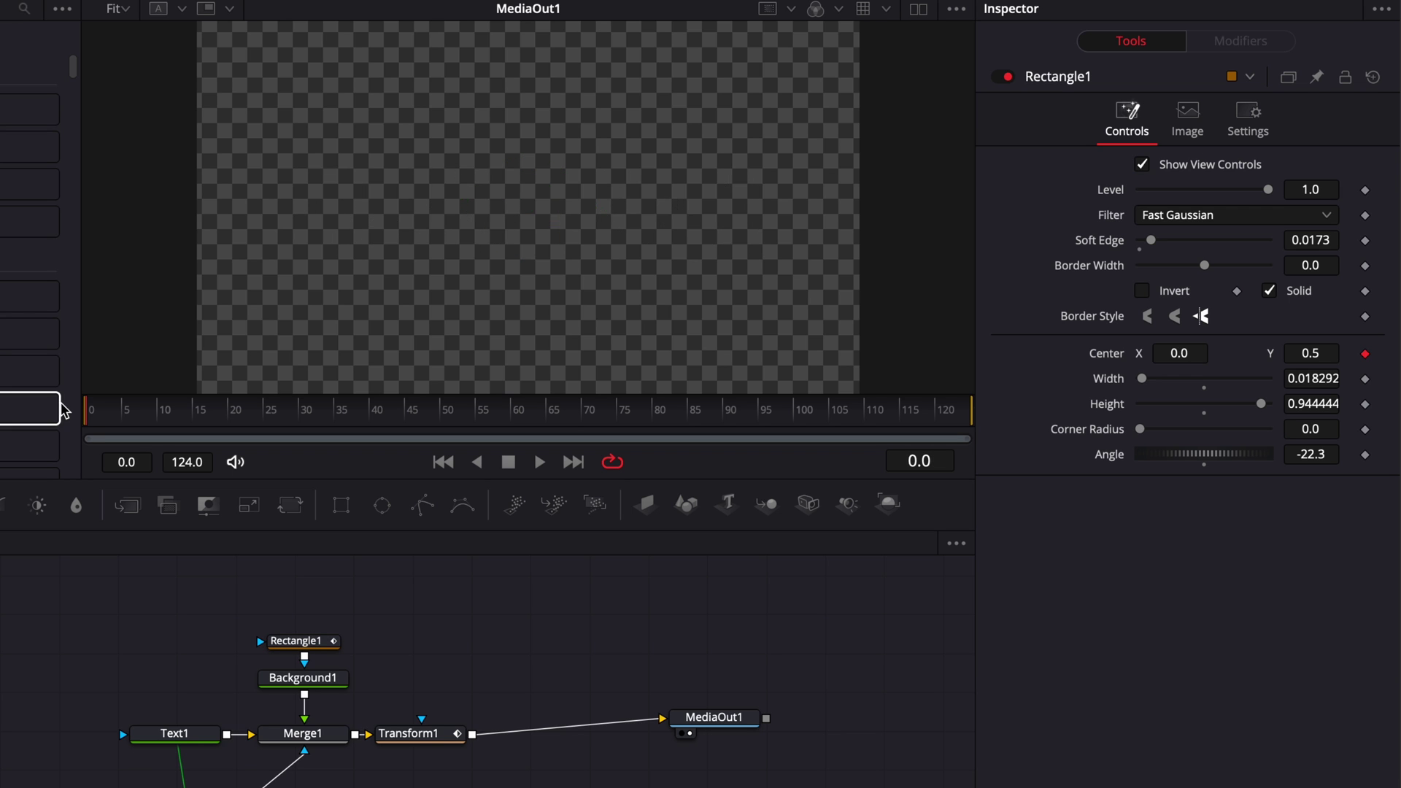
pyautogui.press('space')
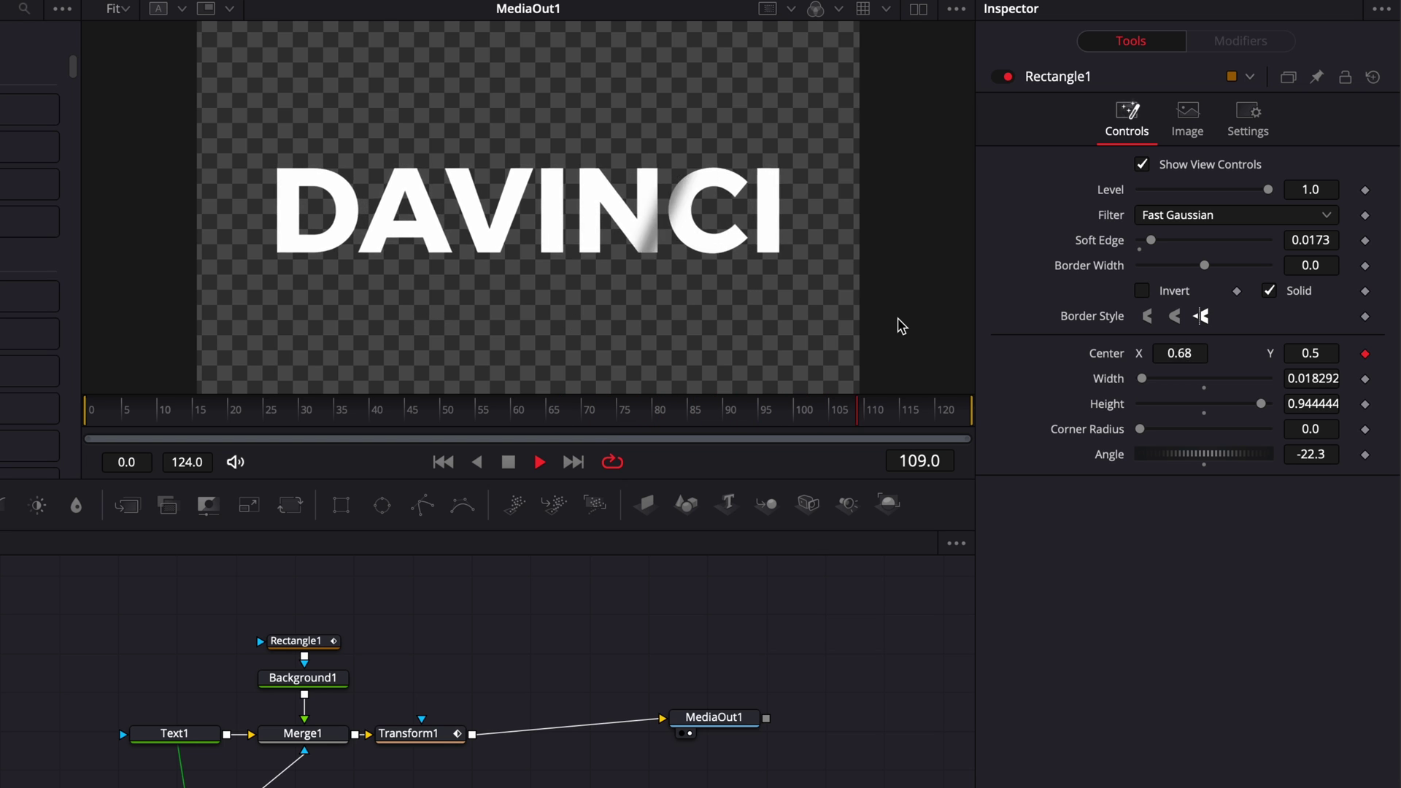
# Set Rectangle1's Anim Curves Offset to -0.348 so the shine sweep starts near the D
pyautogui.press('space')
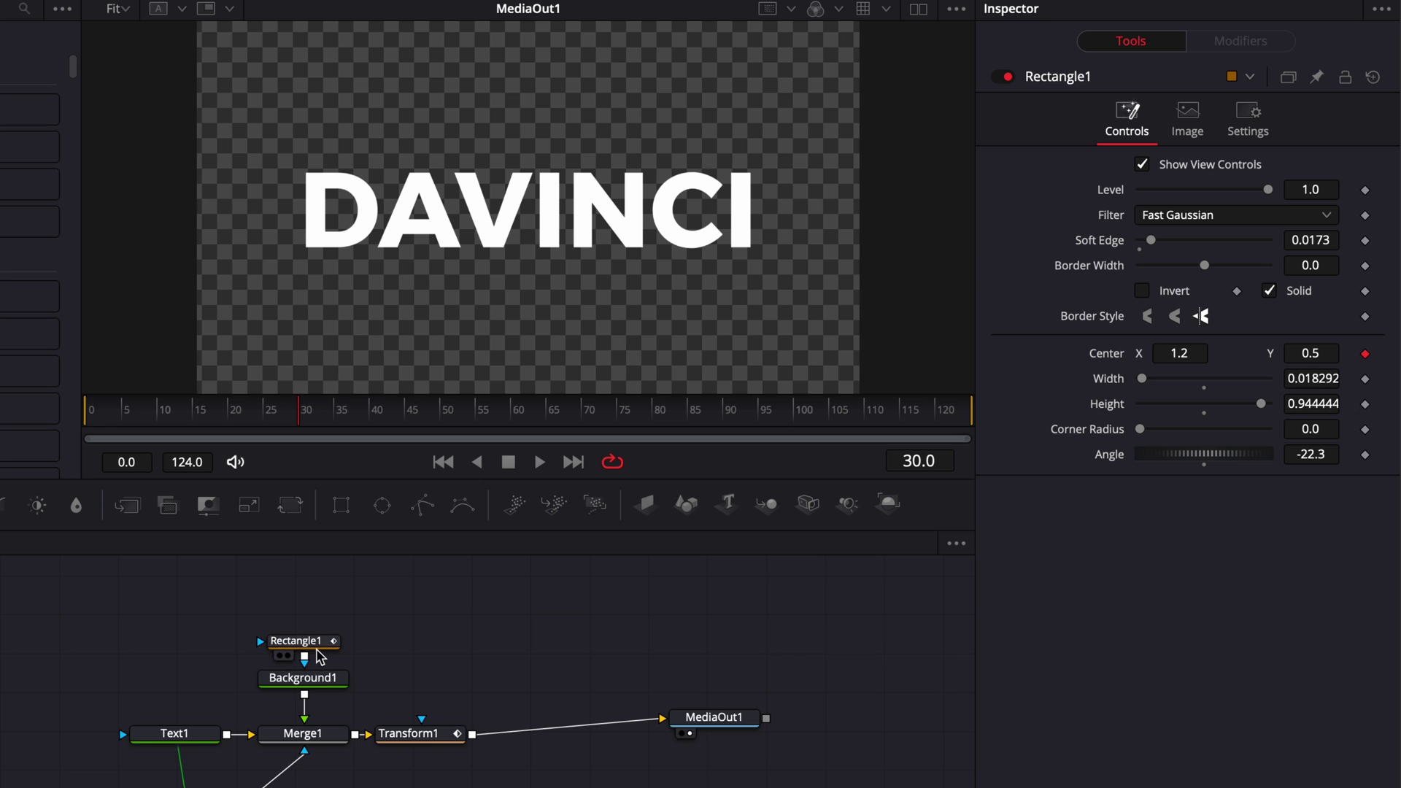
pyautogui.click(296, 642)
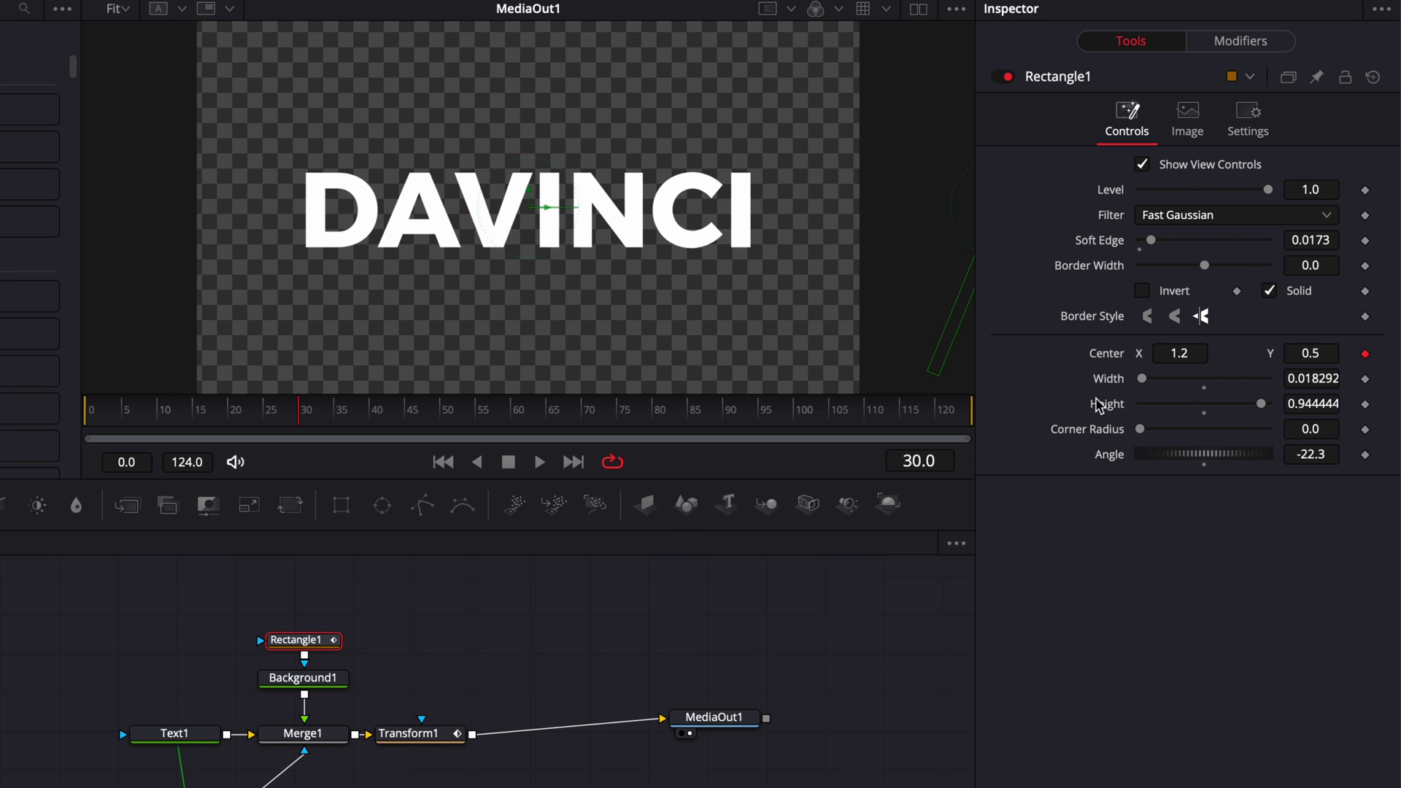
pyautogui.click(1250, 42)
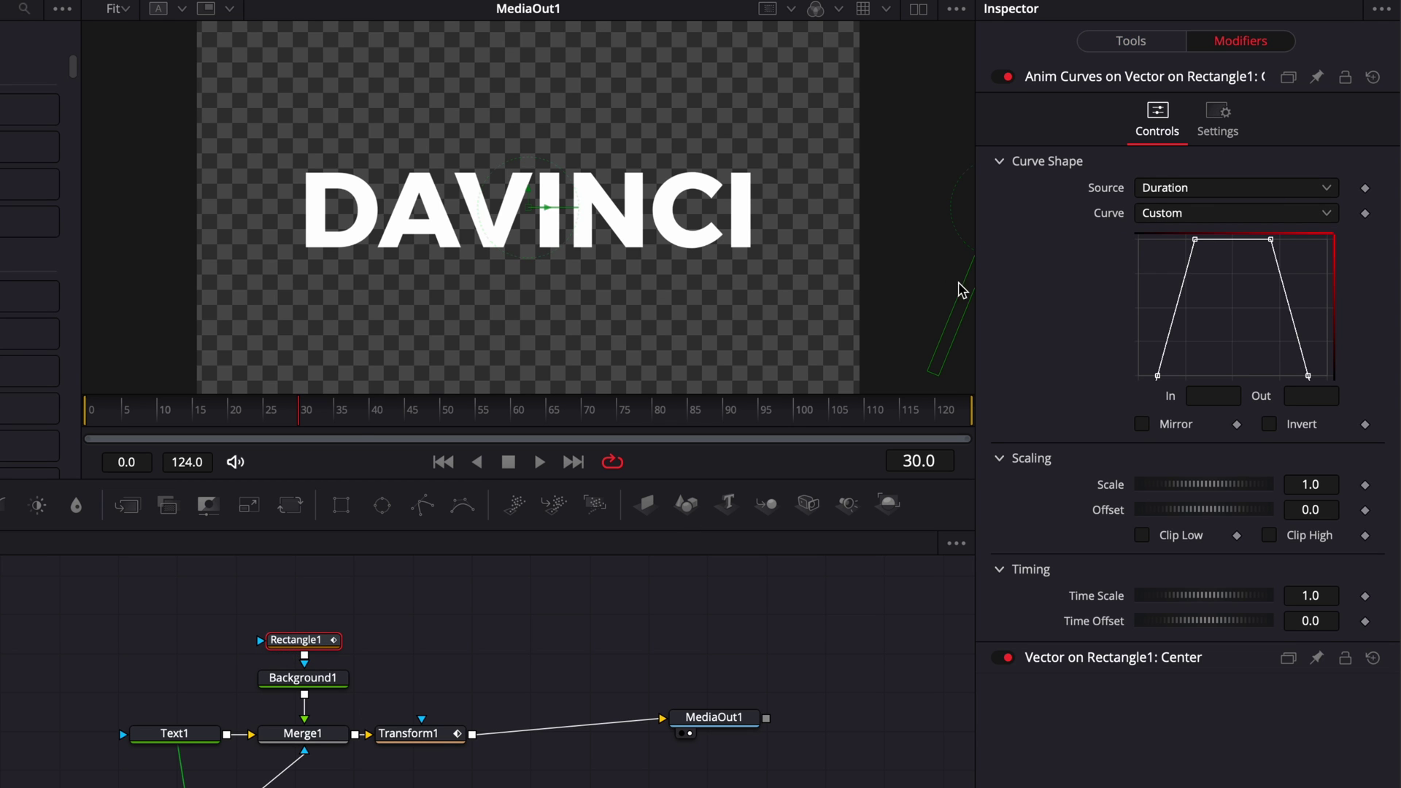
pyautogui.moveTo(291, 417); pyautogui.dragTo(230, 425)
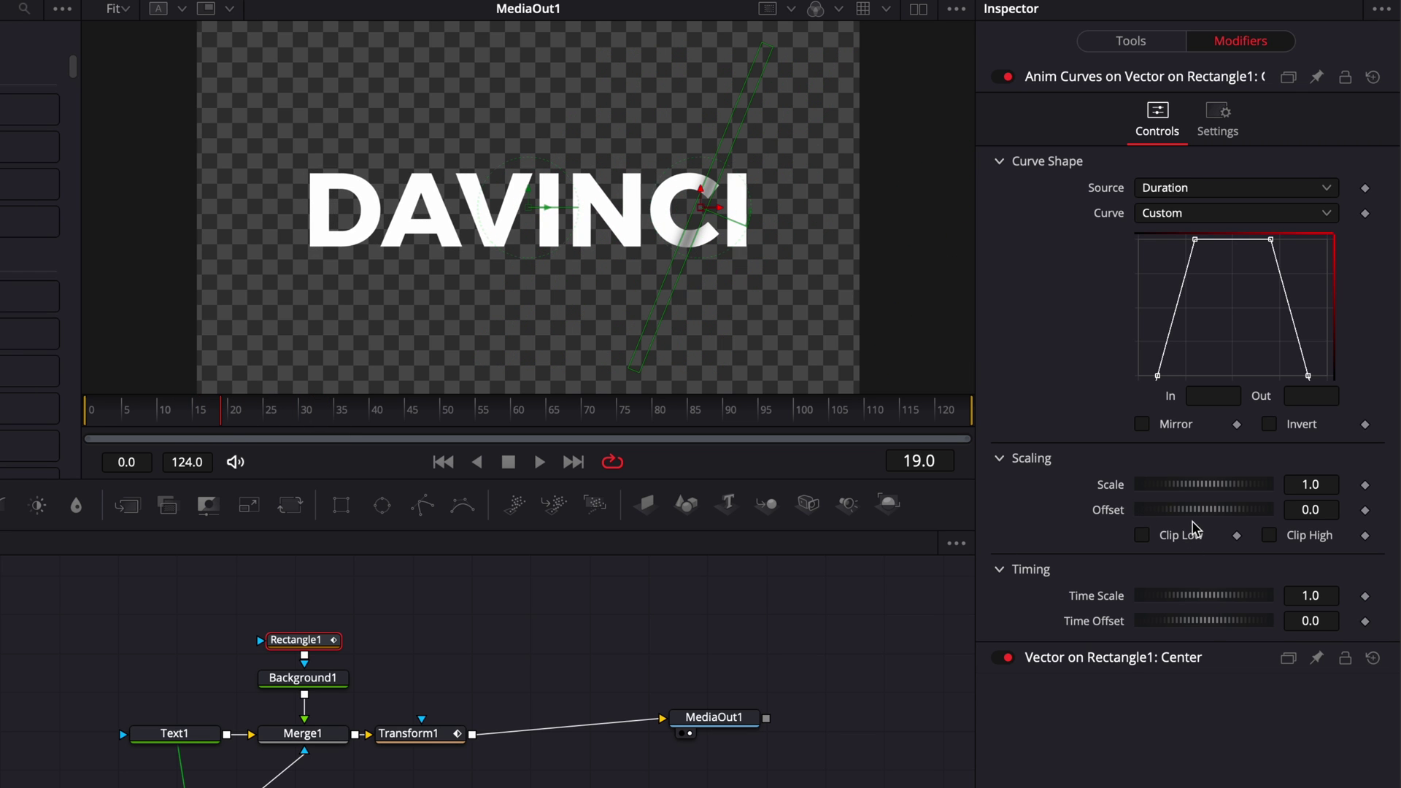
pyautogui.moveTo(1200, 514); pyautogui.dragTo(1194, 517)
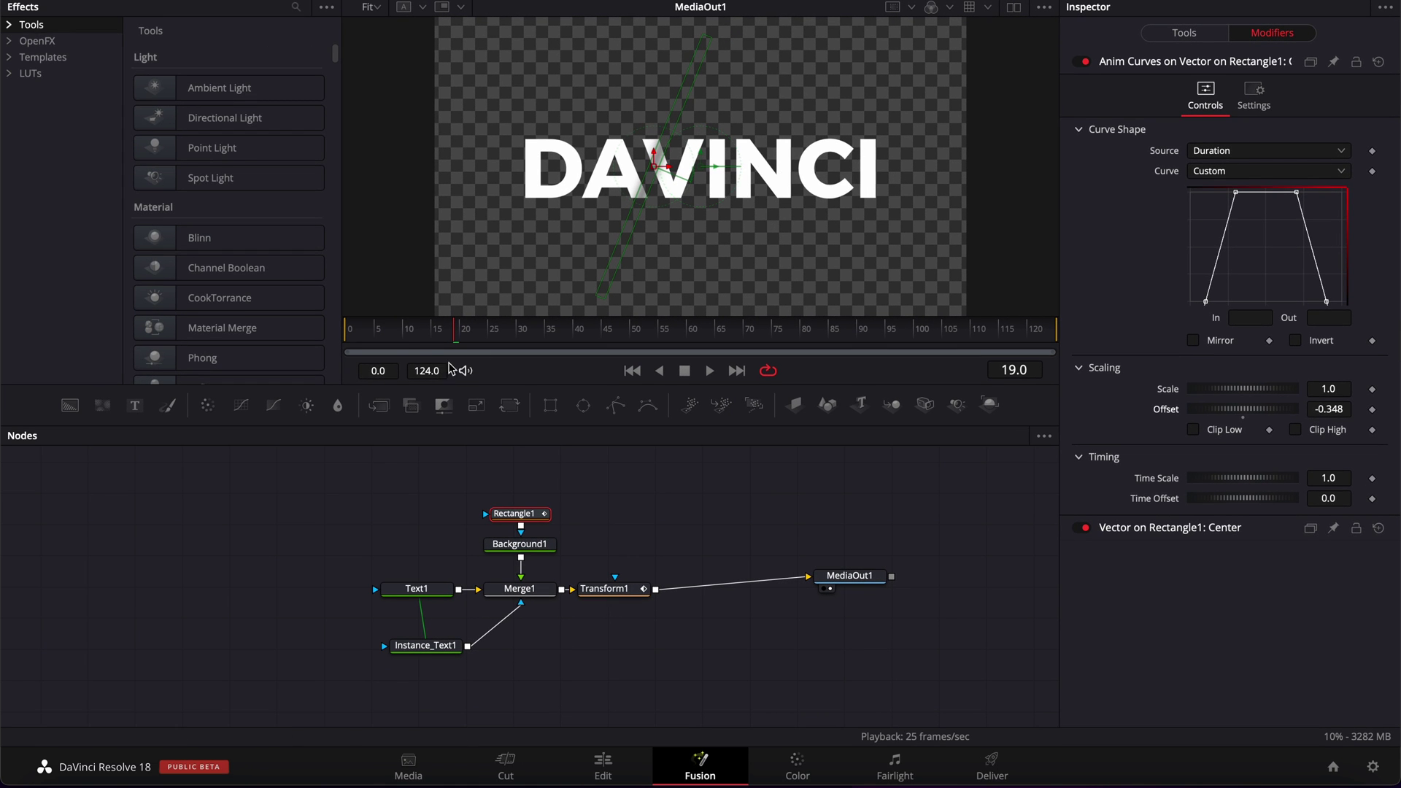
pyautogui.moveTo(408, 344); pyautogui.dragTo(455, 344)
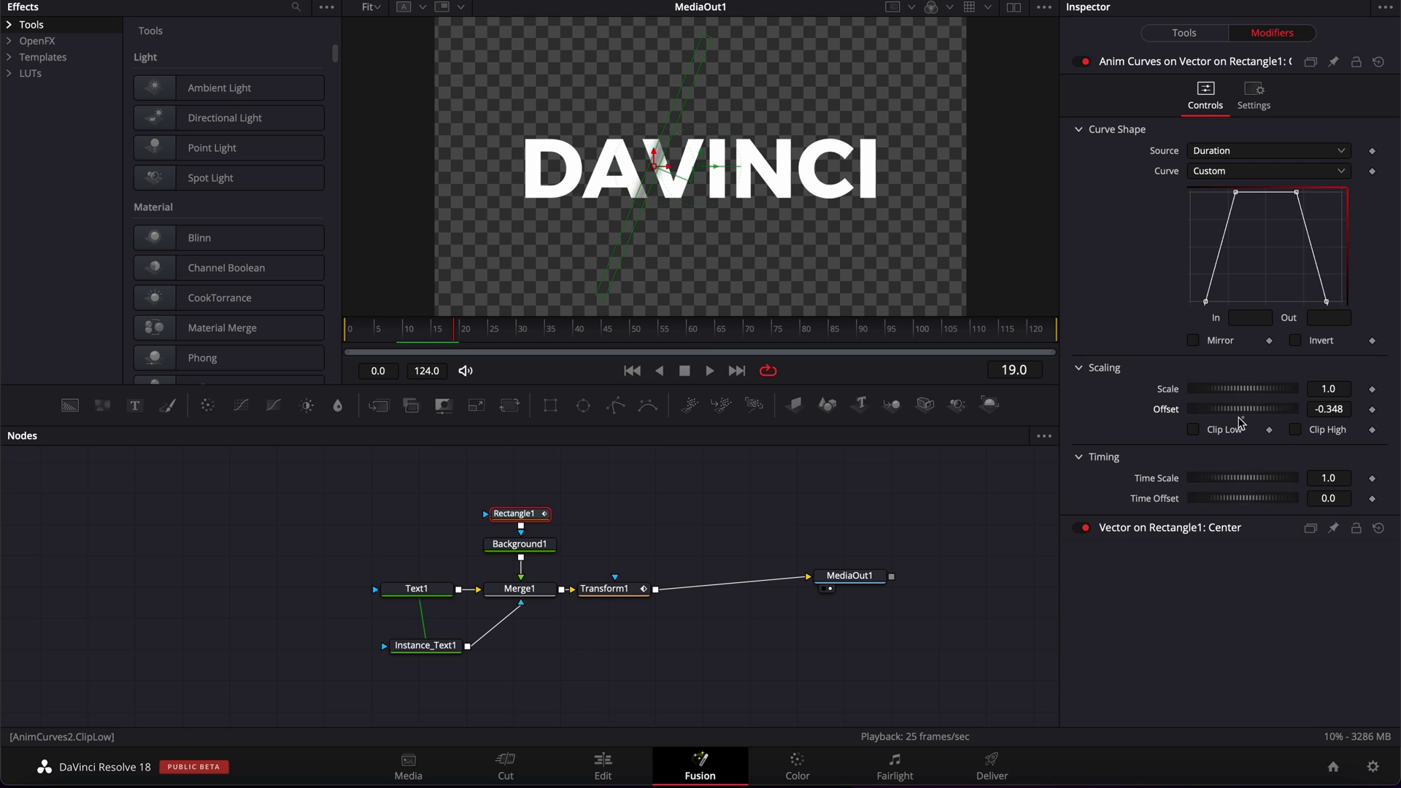